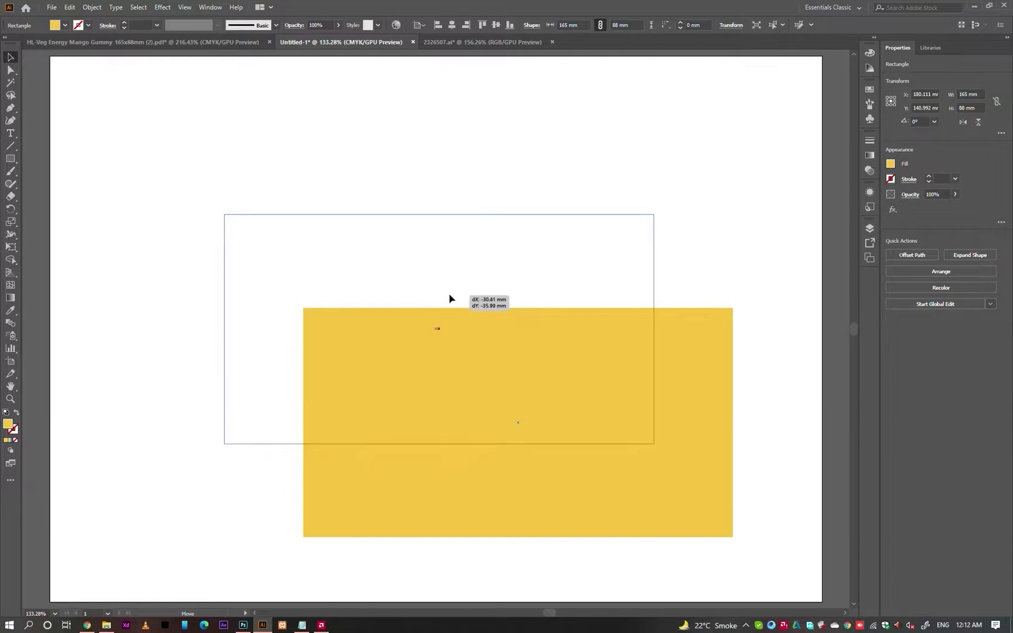
# - Centre the 165 x 88 mm rectangle on the artboard and give it a 1 pt black outline with no fill
pyautogui.click(452, 27)
pyautogui.click(496, 24)
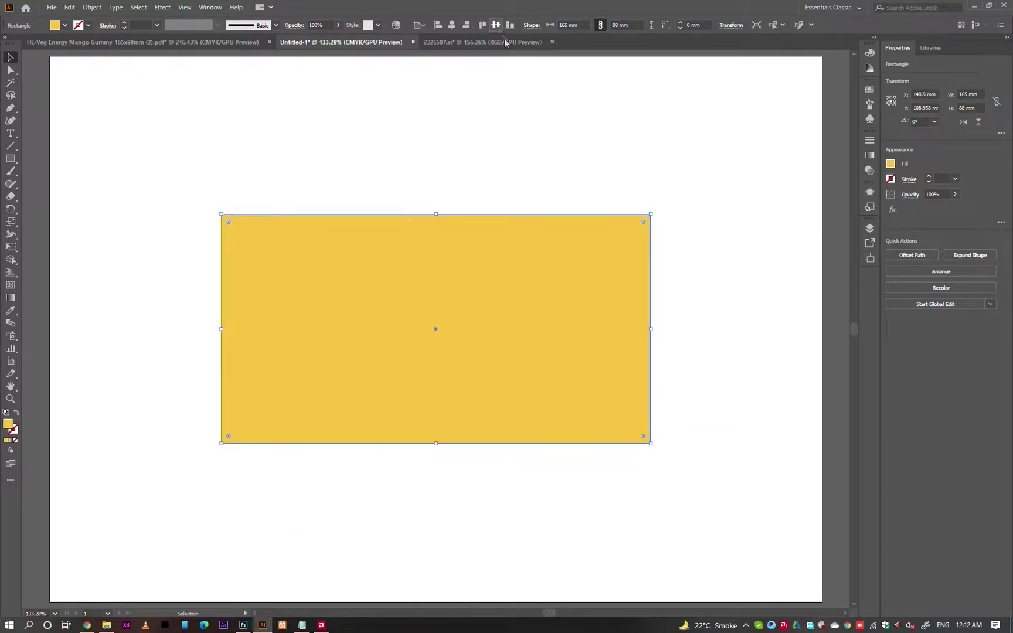
pyautogui.click(890, 164)
pyautogui.click(797, 201)
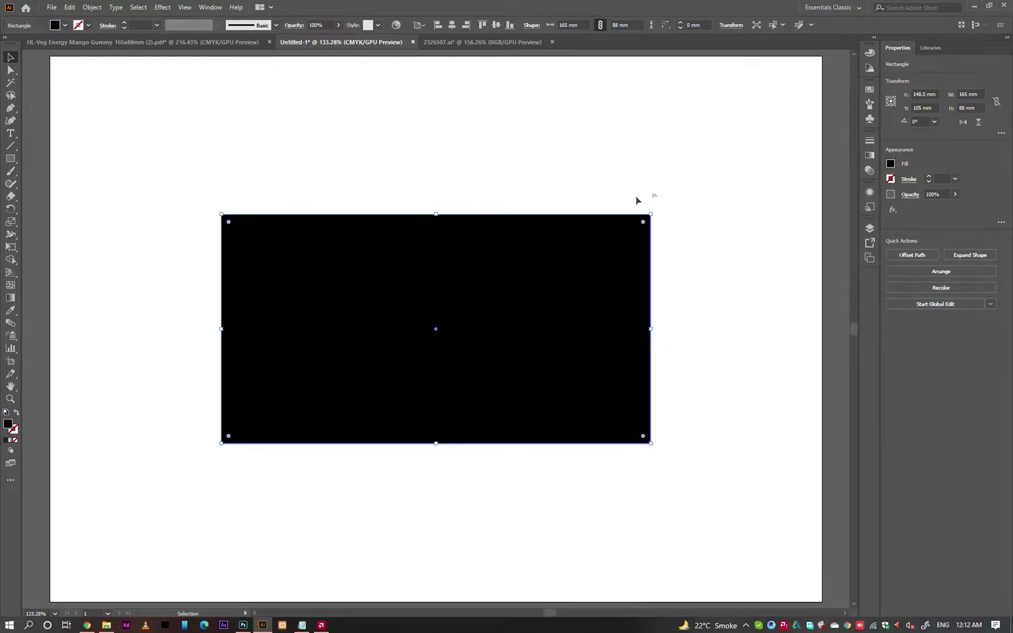
pyautogui.click(18, 411)
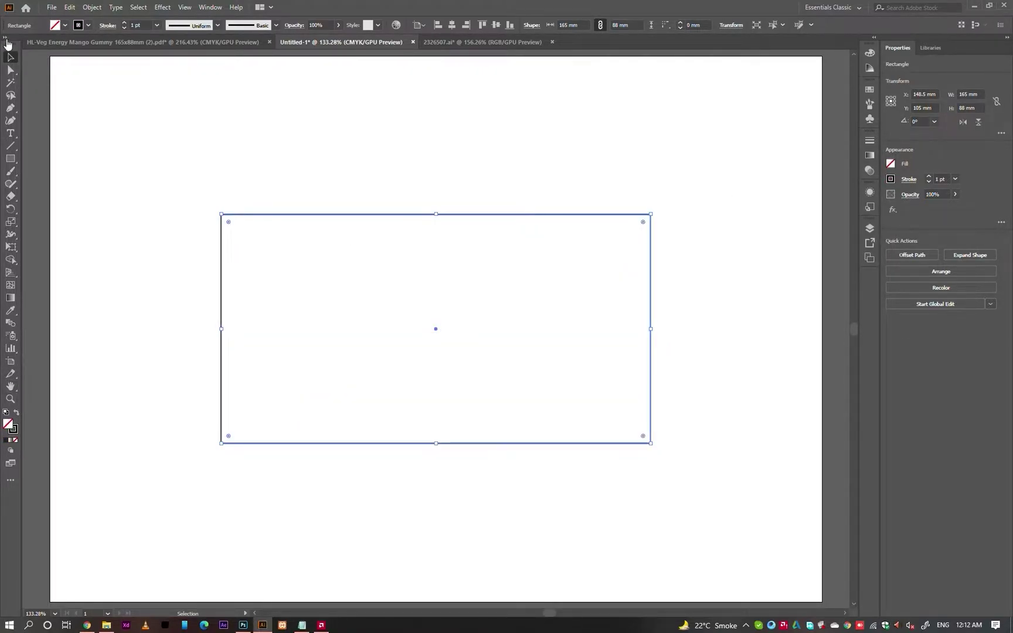
pyautogui.click(5, 39)
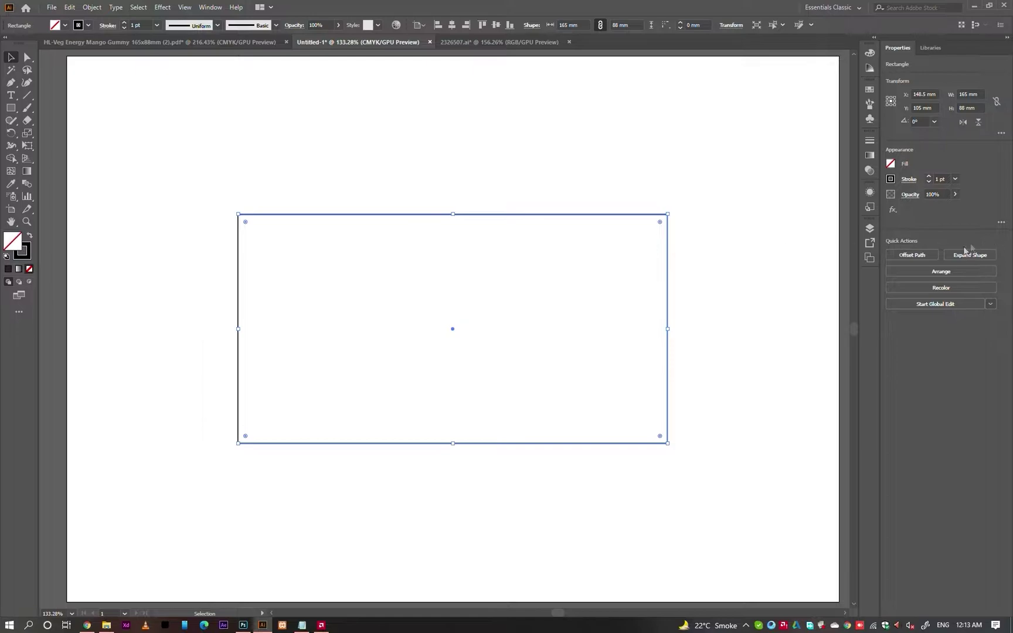
# - Offset the rectangle's path by -2.5 mm to create a smaller rectangle inside it
pyautogui.click(912, 255)
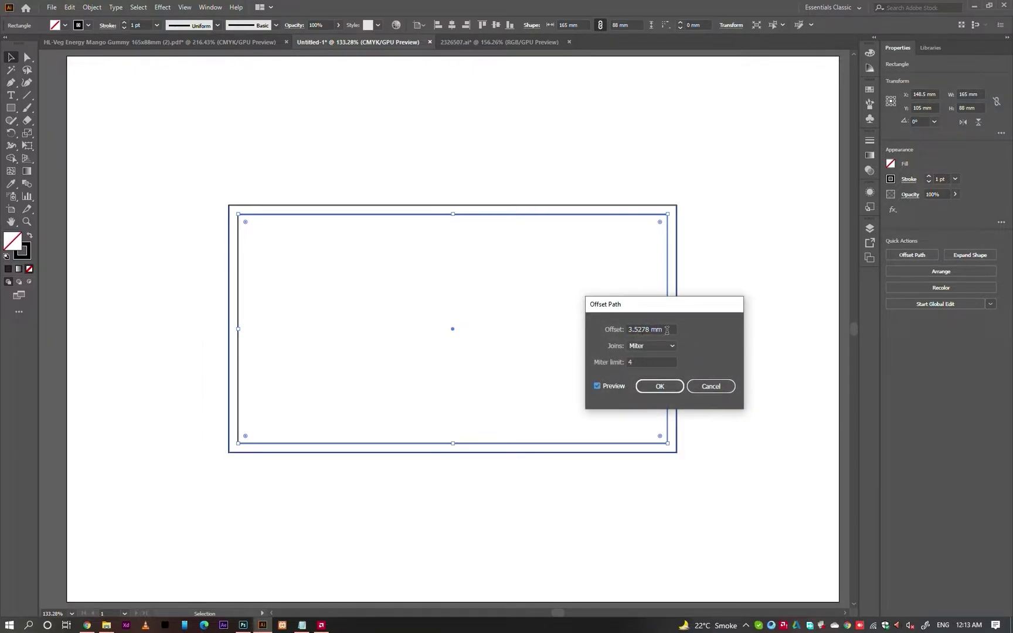
pyautogui.write('-2.5')
pyautogui.press('Return')
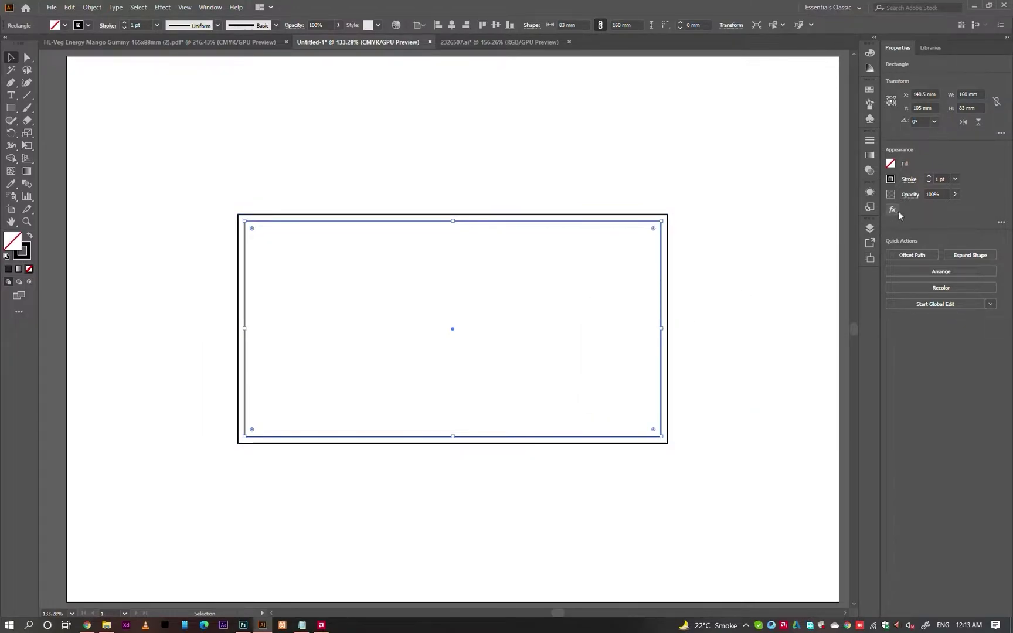
# - Make the inner rectangle's outline a dashed line with 12 pt dashes
pyautogui.click(908, 178)
pyautogui.click(820, 252)
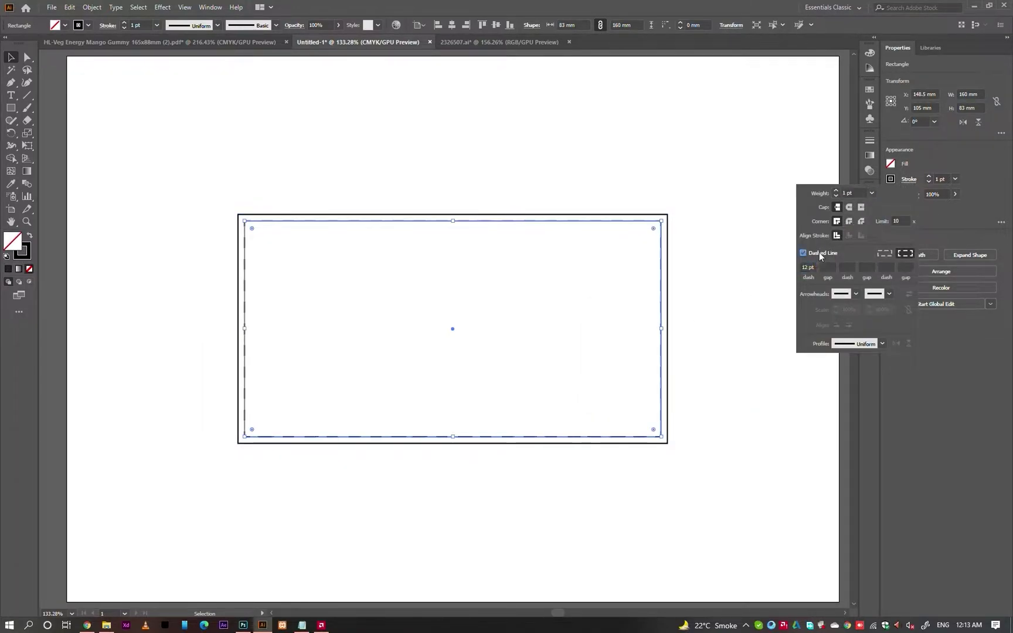
pyautogui.click(754, 261)
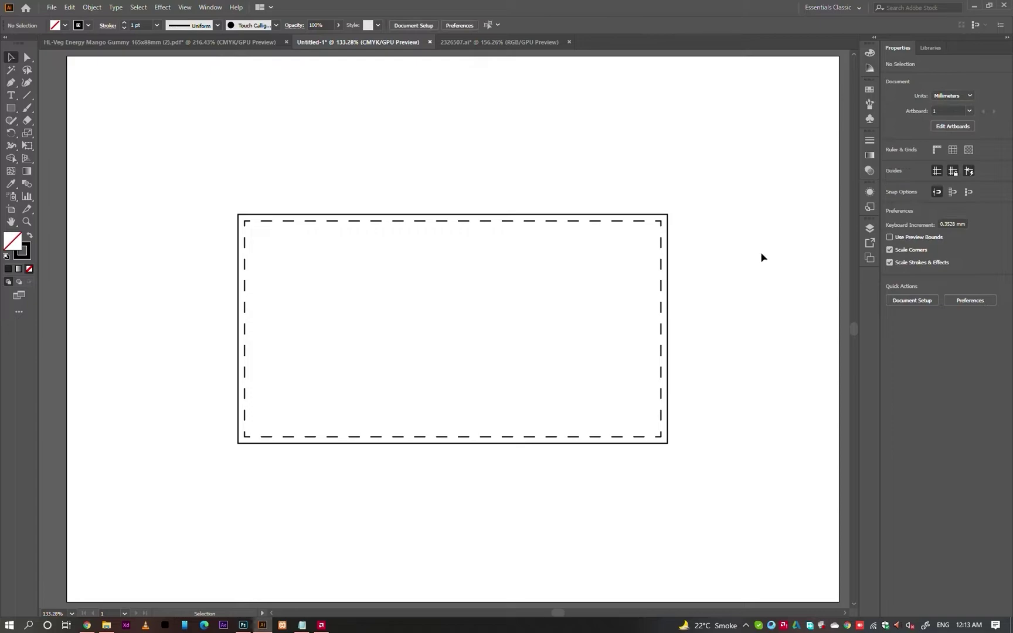
pyautogui.moveTo(628, 275); pyautogui.dragTo(657, 274)
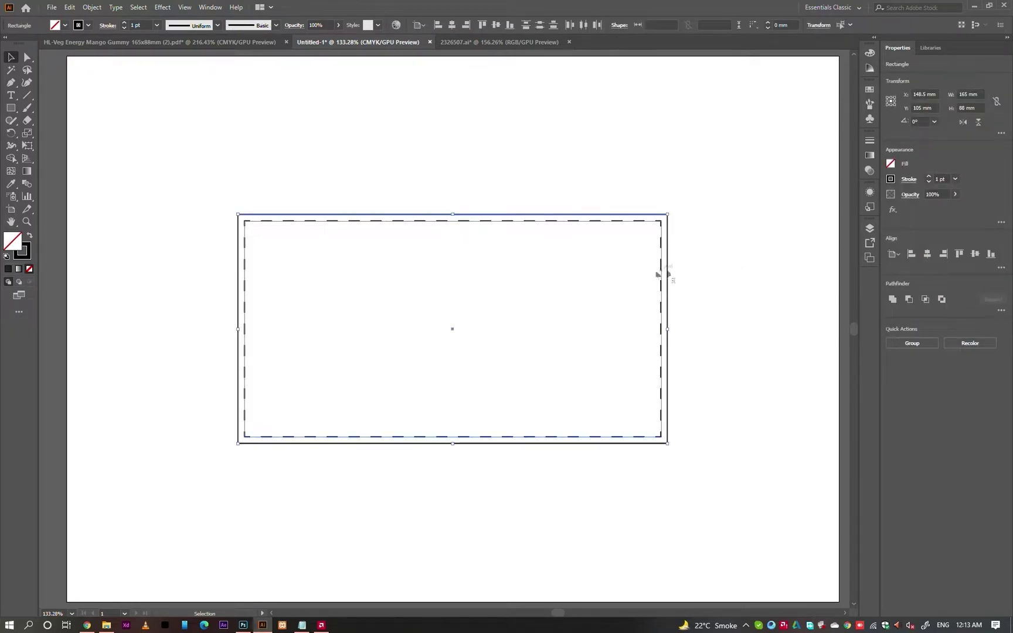
pyautogui.click(700, 259)
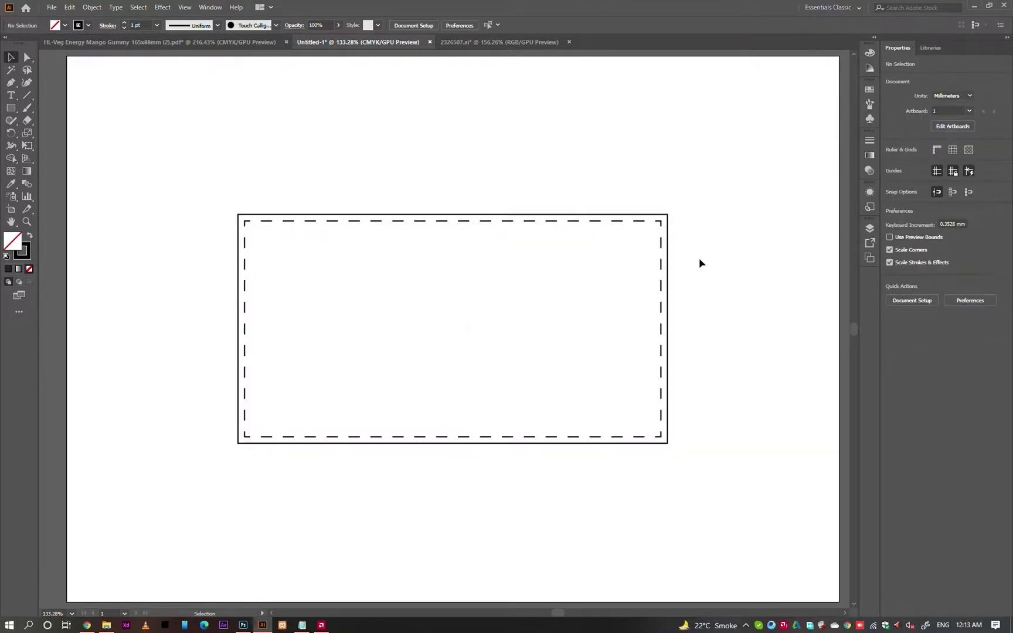
# - Set up a locked layer named dieline for the outlines with a new layer named Design beneath it
pyautogui.press('F7')
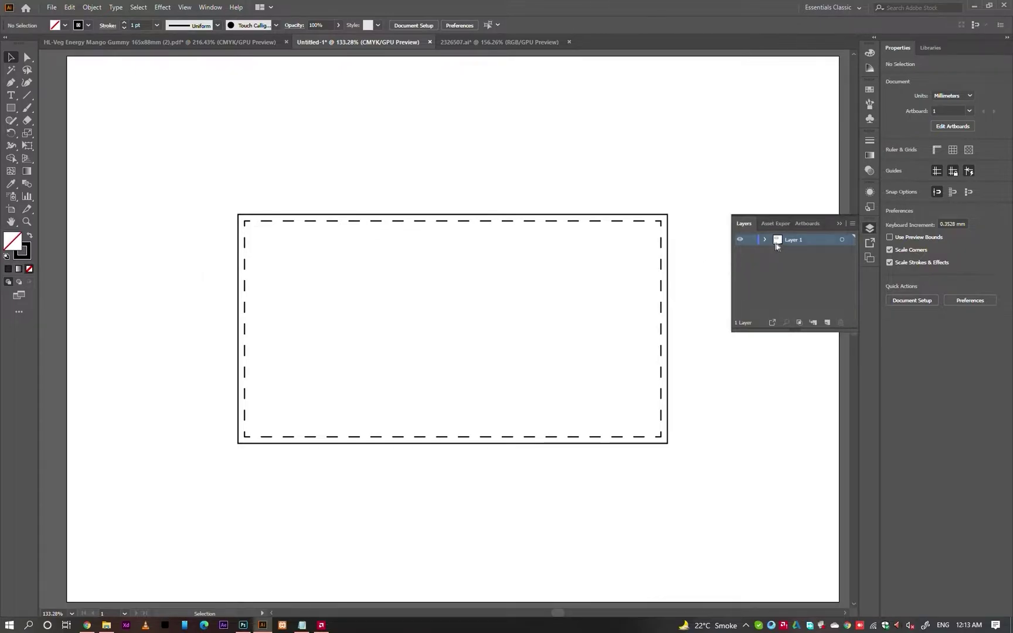
pyautogui.doubleClick(795, 240)
pyautogui.write('Design')
pyautogui.click(799, 248)
pyautogui.moveTo(806, 240); pyautogui.dragTo(799, 263)
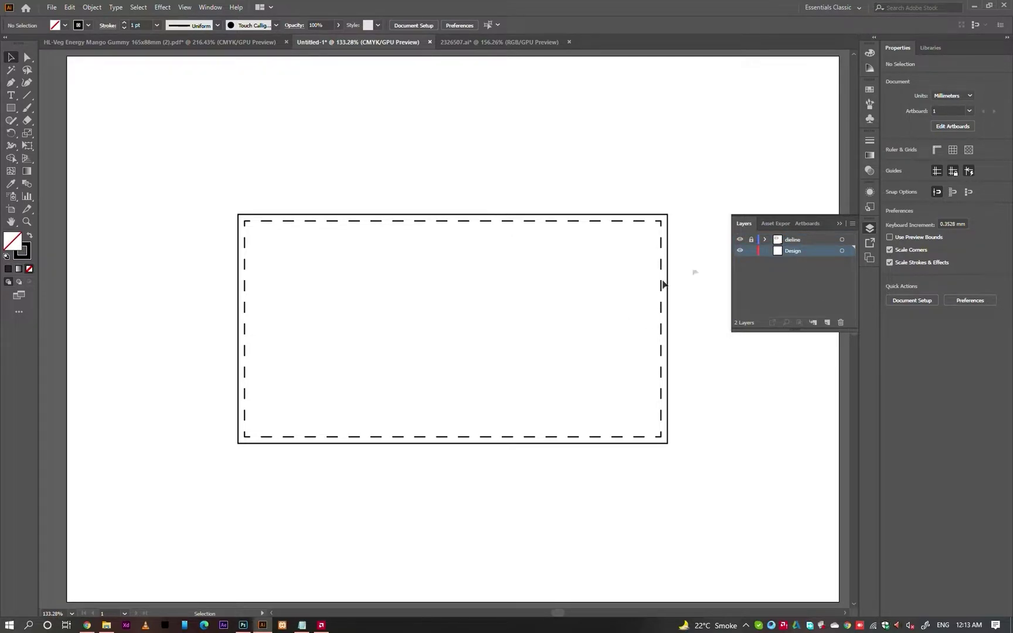
pyautogui.click(840, 222)
# - Copy the lines GUMMY and VITAMINS from the Notepad notes and paste them as text inside the label outline in Illustrator
pyautogui.click(302, 625)
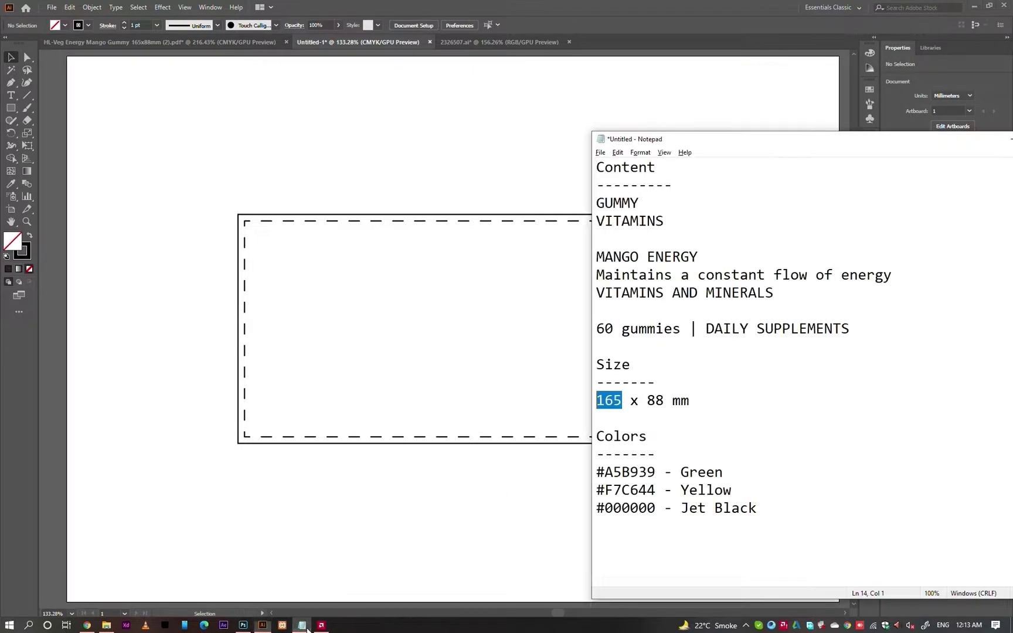
pyautogui.click(612, 292)
pyautogui.moveTo(596, 256); pyautogui.dragTo(605, 202)
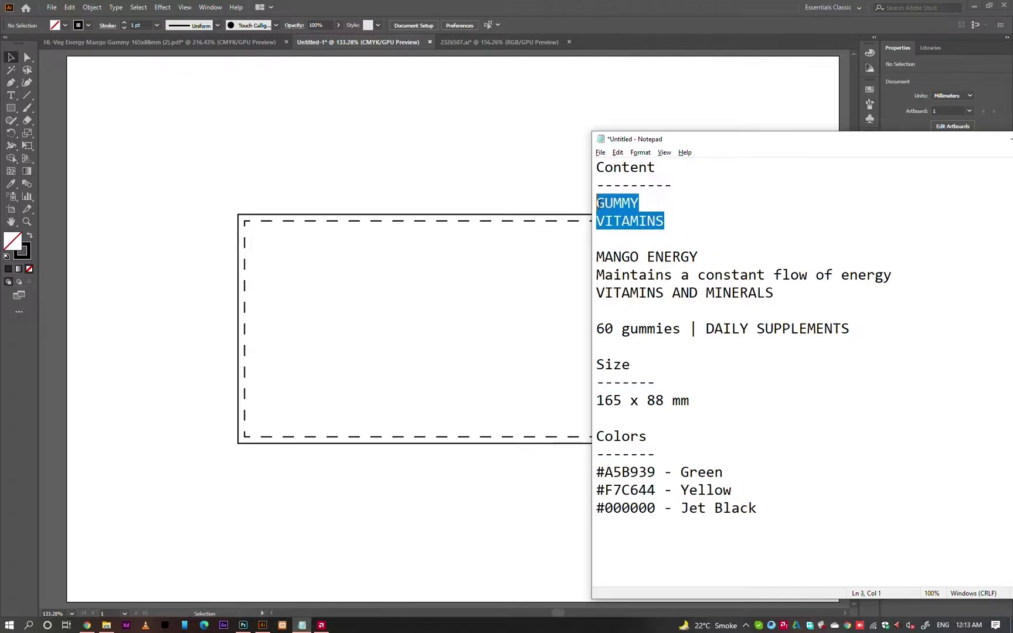
pyautogui.click(492, 200)
pyautogui.press('t')
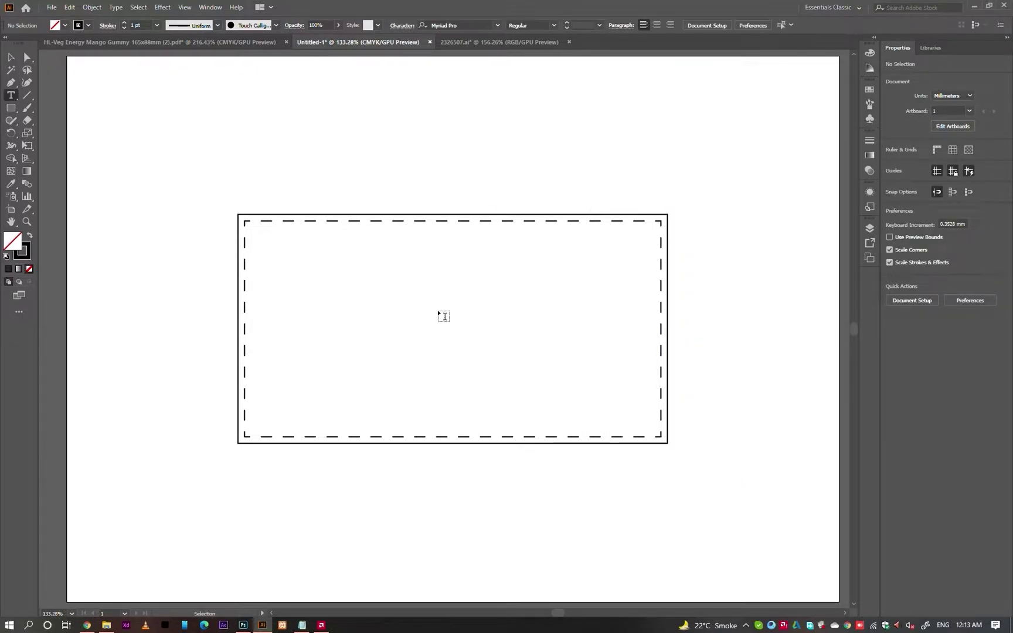
pyautogui.click(440, 311)
pyautogui.hotkey('ctrl', 'v')
# - Enlarge the pasted text to 24.59 pt and delete VITAMINS so that it reads only GUMMY
pyautogui.press('Escape')
pyautogui.moveTo(487, 316); pyautogui.dragTo(506, 313)
pyautogui.press('t')
pyautogui.moveTo(414, 326); pyautogui.dragTo(525, 334)
pyautogui.press('BackSpace')
pyautogui.press('BackSpace')
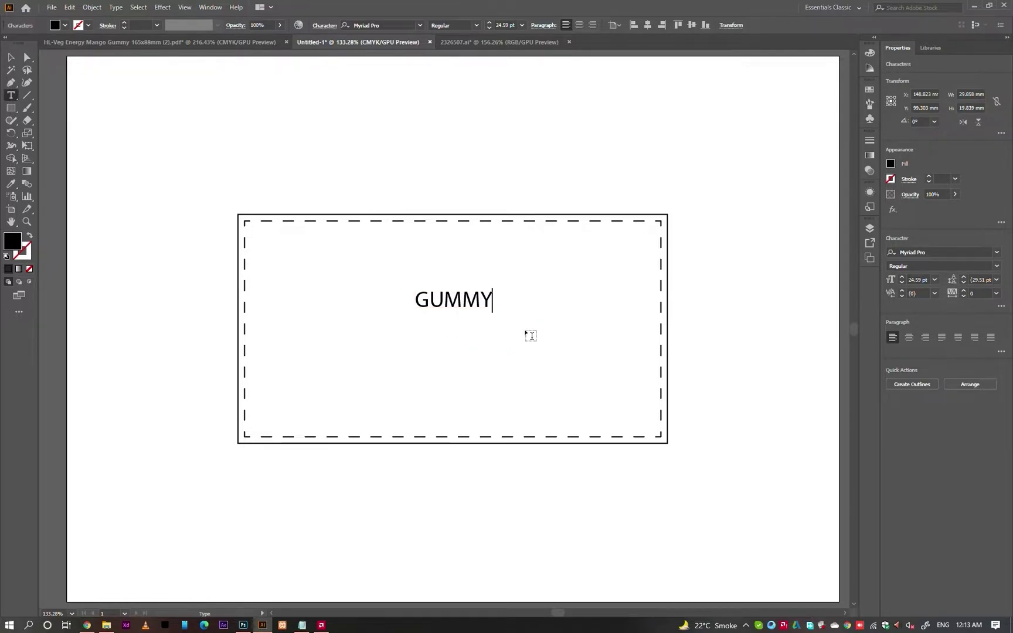
pyautogui.press('Escape')
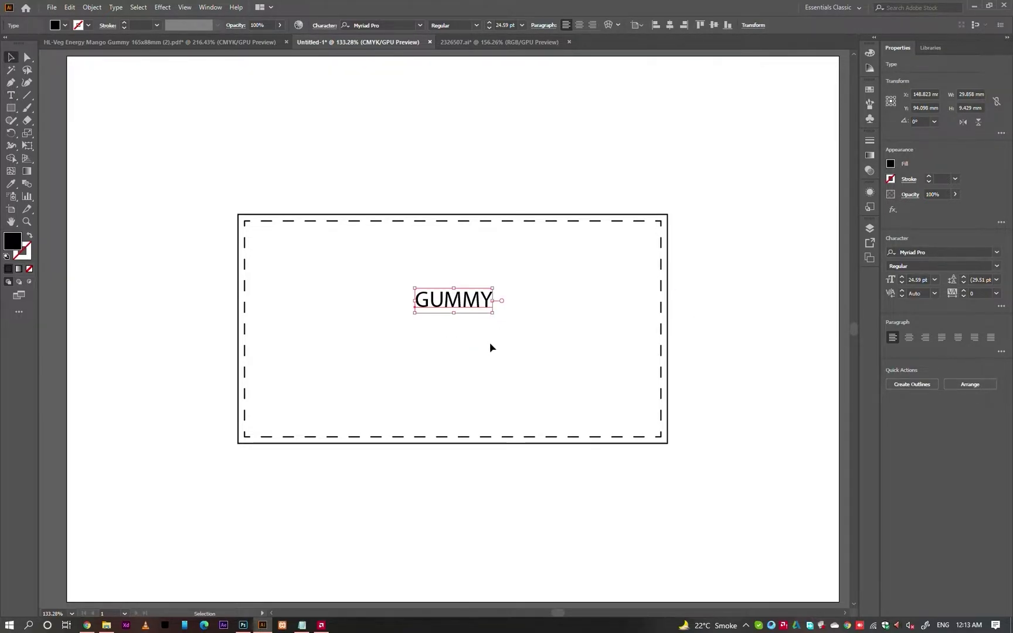
# - Add VITAMINS as a separate text below GUMMY and centre both words horizontally on the artboard
pyautogui.click(491, 344)
pyautogui.hotkey('ctrl', 'v')
pyautogui.moveTo(476, 286); pyautogui.dragTo(436, 233)
pyautogui.click(924, 388)
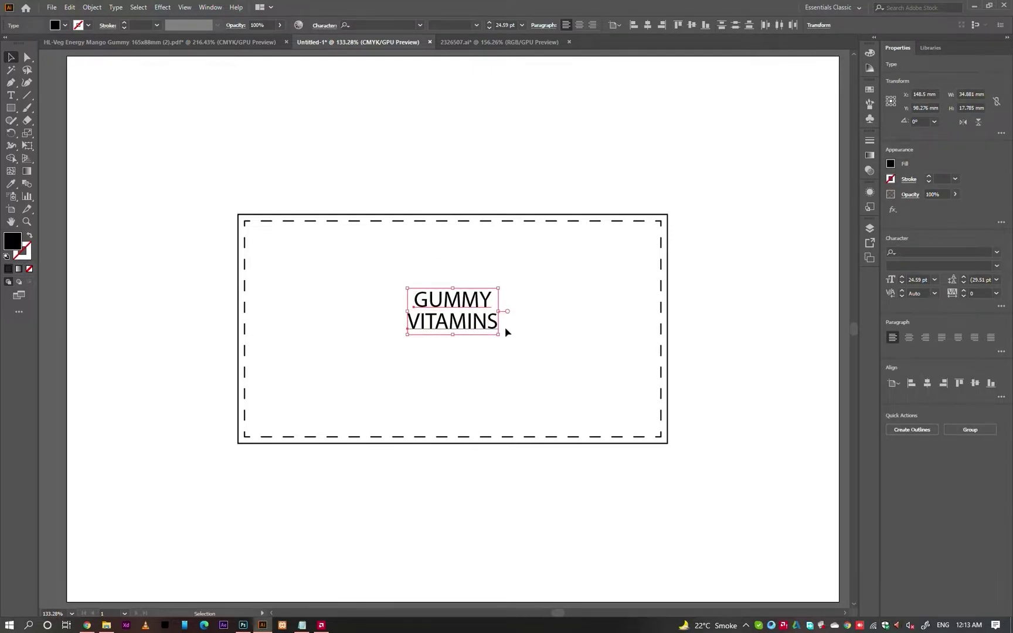
pyautogui.click(507, 330)
# - Transfer the colour squares, leaf and logo above the artboard from the dieline layer to the Design layer, keeping their positions
pyautogui.scroll(-2, 503, 317)
pyautogui.moveTo(500, 301); pyautogui.dragTo(525, 368)
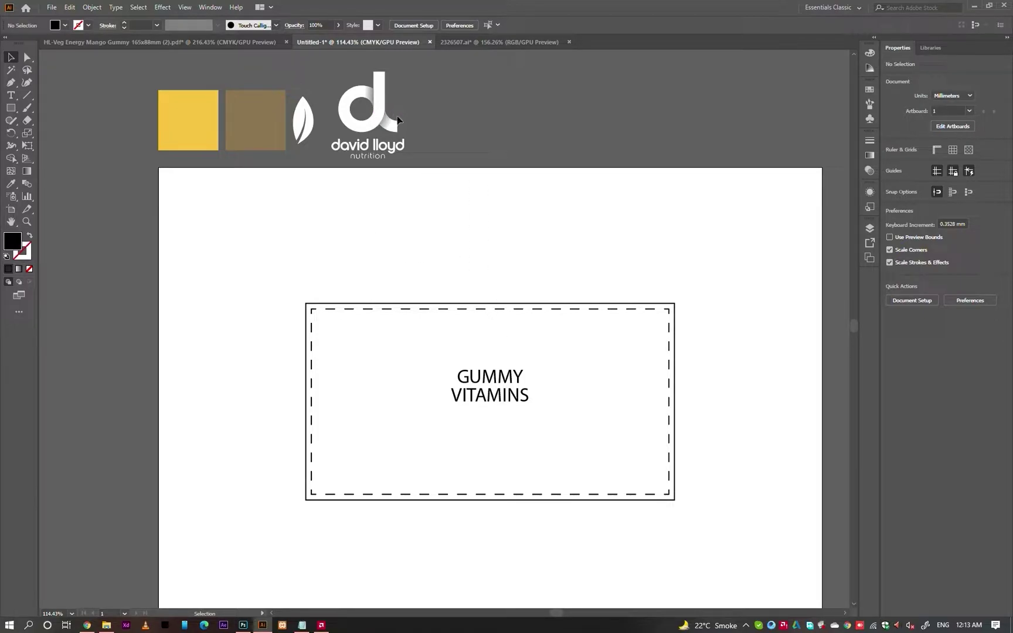
pyautogui.click(870, 228)
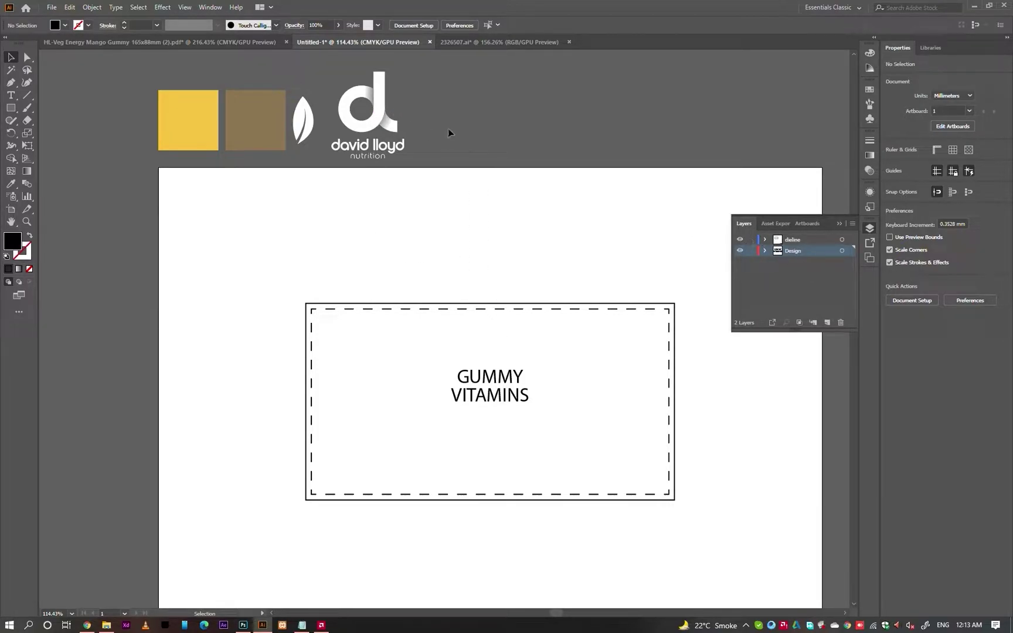
pyautogui.click(388, 113)
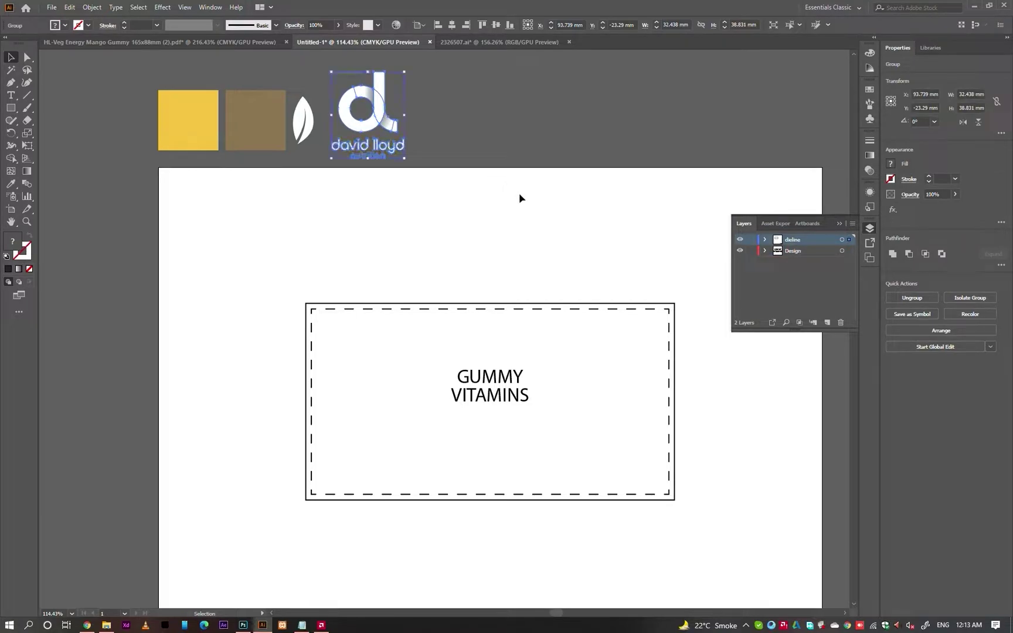
pyautogui.moveTo(455, 100); pyautogui.dragTo(142, 124)
pyautogui.hotkey('ctrl', 'x')
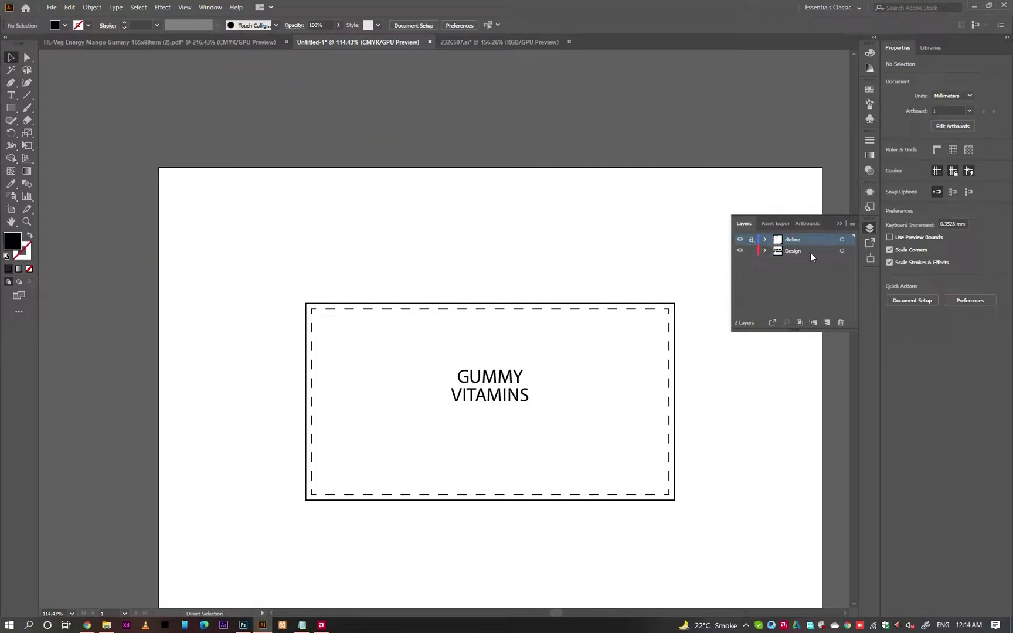
pyautogui.hotkey('ctrl', 'shift', 'z')
# - Move the logo onto the label, scale it down and place it near the label's upper edge
pyautogui.moveTo(384, 117); pyautogui.dragTo(510, 370)
pyautogui.scroll(1, 498, 366)
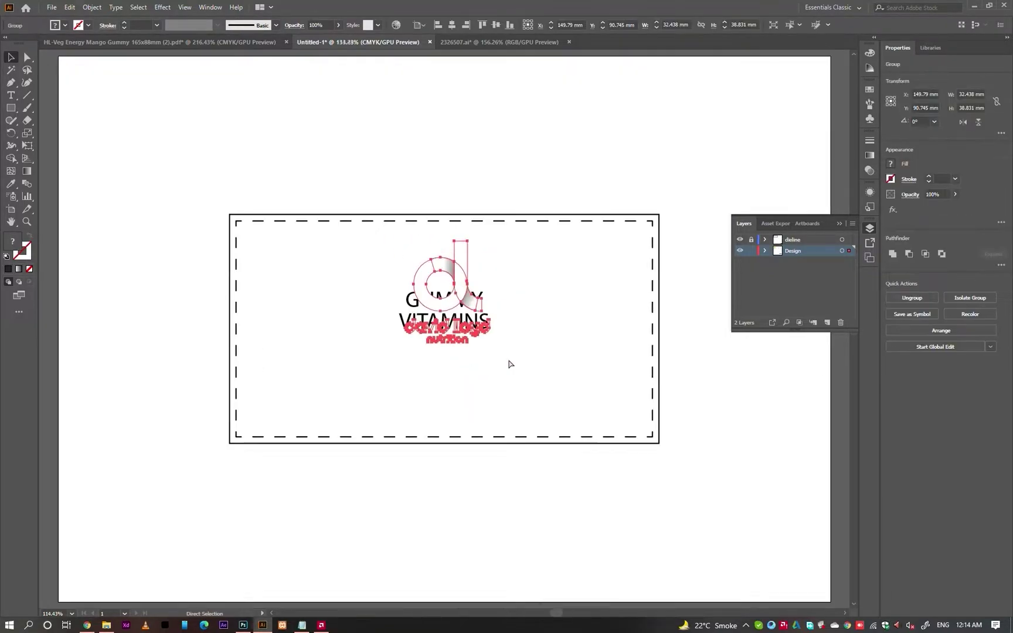
pyautogui.moveTo(448, 346); pyautogui.dragTo(449, 304)
pyautogui.moveTo(448, 241); pyautogui.dragTo(448, 235)
pyautogui.click(497, 288)
# - Move the GUMMY and VITAMINS texts down together so they sit below the logo
pyautogui.click(465, 299)
pyautogui.click(428, 307)
pyautogui.keyDown('shift'); pyautogui.click(411, 319); pyautogui.keyUp('shift')
pyautogui.moveTo(409, 301); pyautogui.dragTo(413, 336)
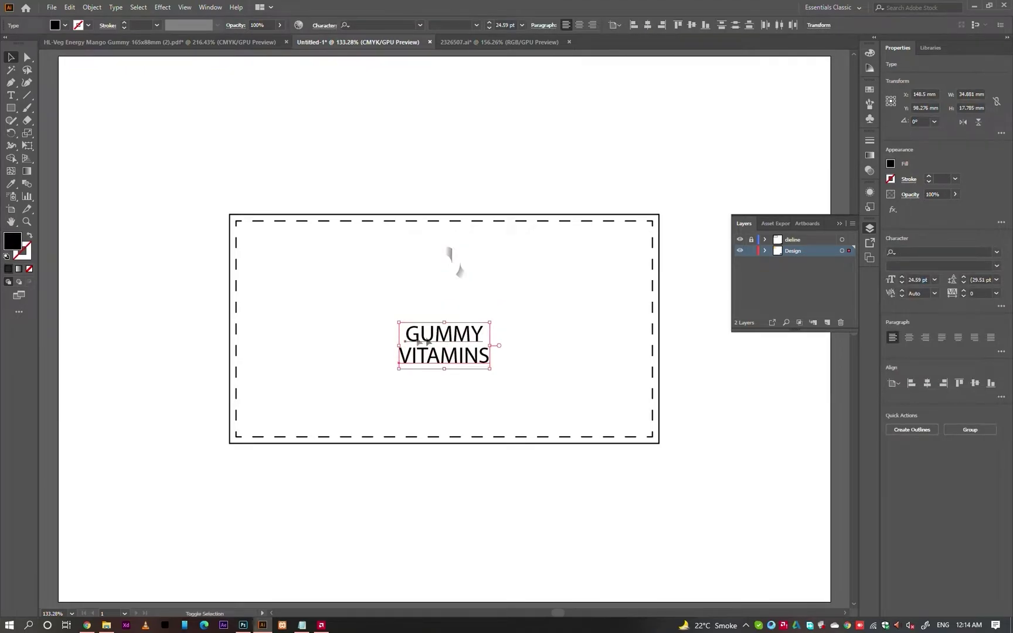
pyautogui.click(424, 316)
pyautogui.click(440, 338)
pyautogui.click(547, 287)
# - Draw a 165 x 88 mm rectangle on the Design layer that exactly covers the label outline
pyautogui.scroll(-2, 557, 278)
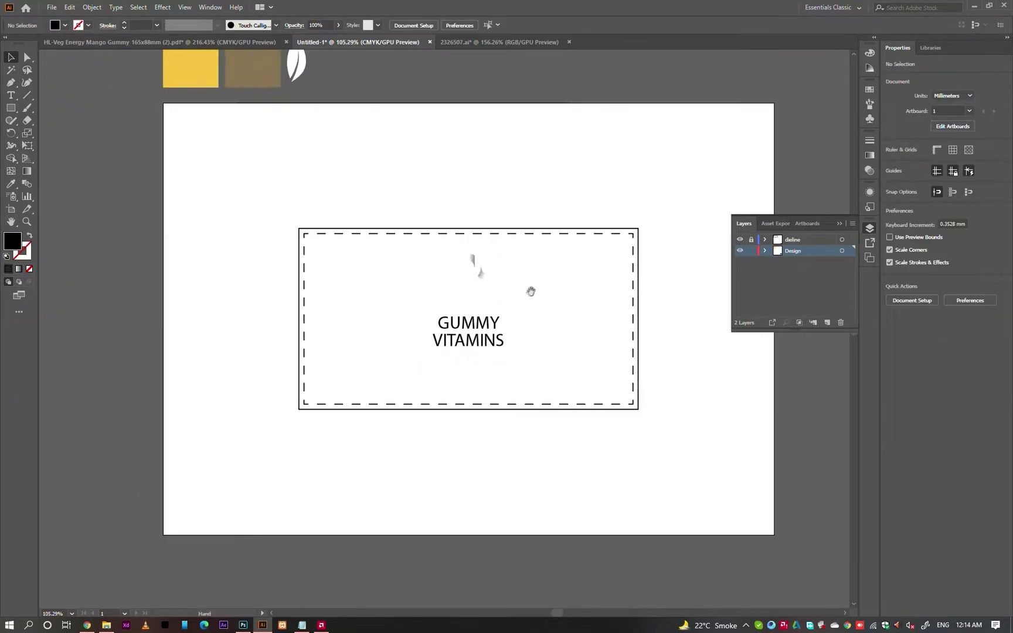
pyautogui.moveTo(527, 293); pyautogui.dragTo(529, 323)
pyautogui.press('m')
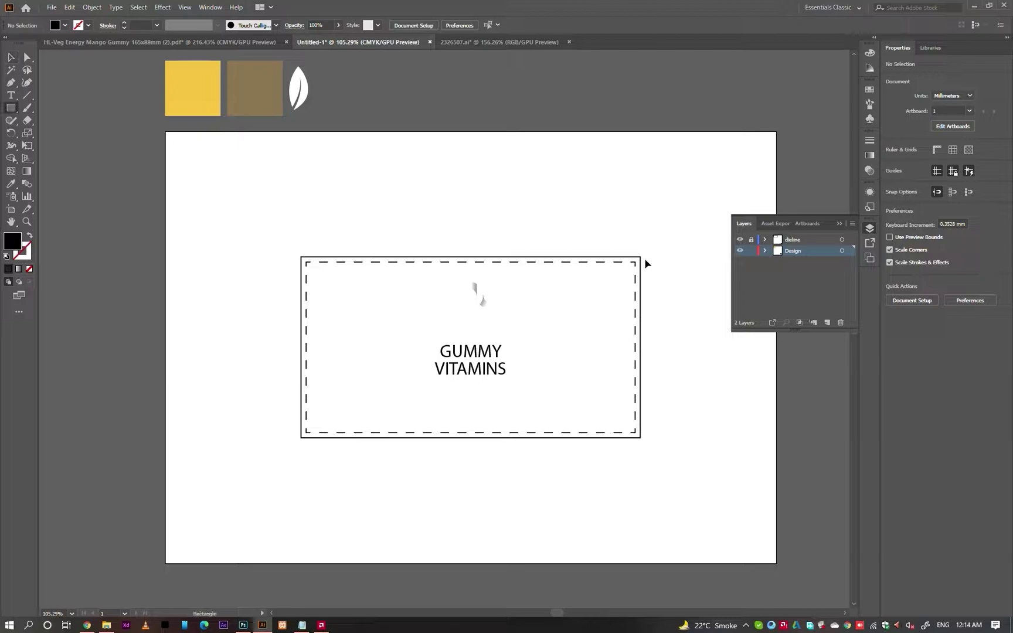
pyautogui.moveTo(640, 258); pyautogui.dragTo(300, 437)
pyautogui.scroll(3, 663, 260)
pyautogui.scroll(-4, 541, 276)
pyautogui.press('v')
# - Fill the new rectangle with the yellow sampled from the first colour square and send it behind the logo and text
pyautogui.press('i')
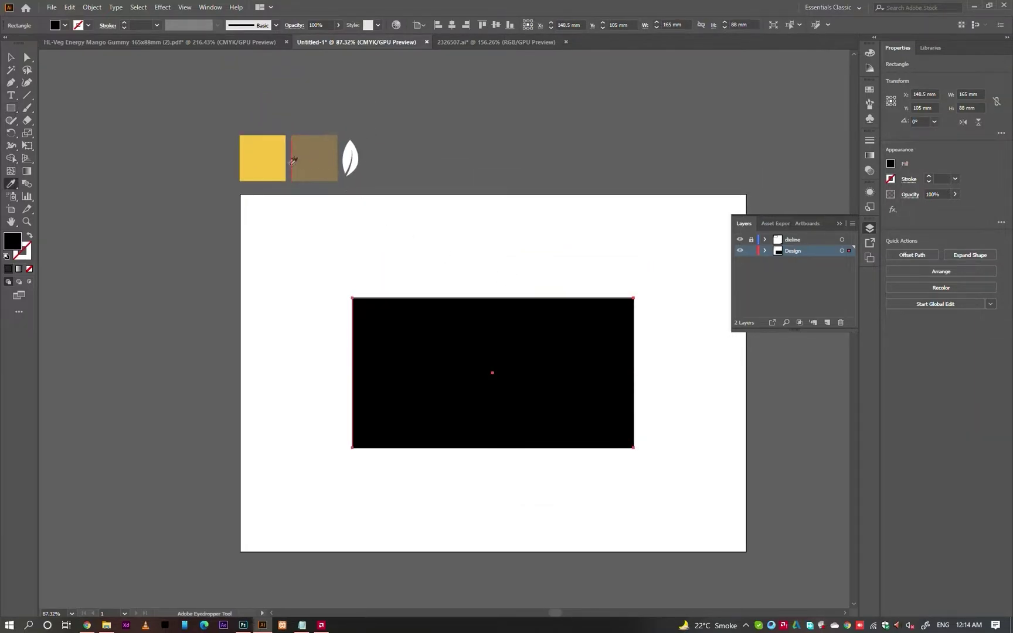
pyautogui.click(263, 157)
pyautogui.press('v')
pyautogui.click(373, 204)
pyautogui.click(398, 334)
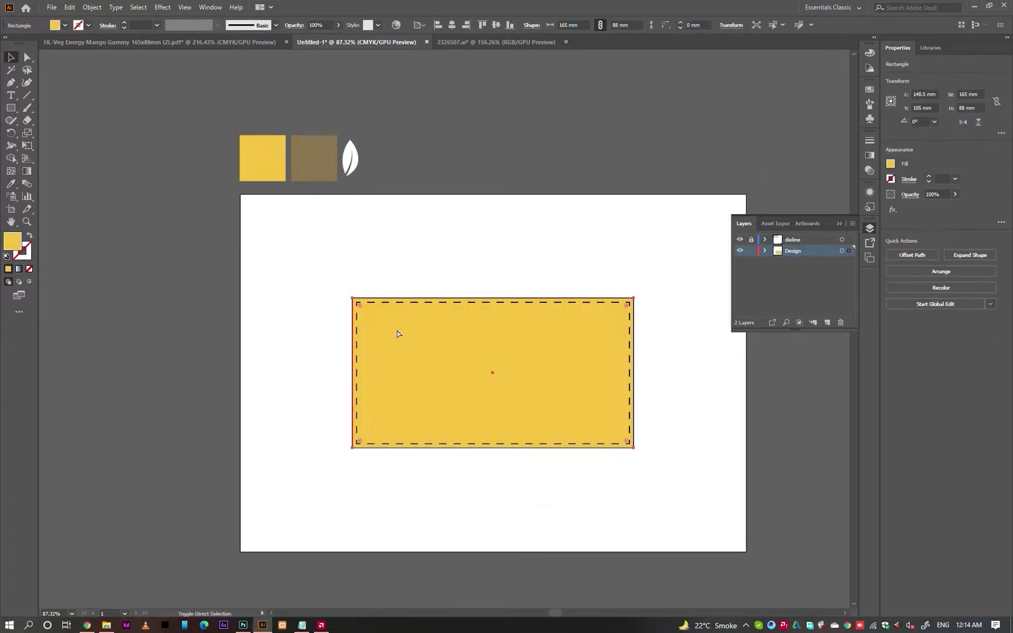
pyautogui.hotkey('ctrl', 'shift', '[')
pyautogui.click(456, 230)
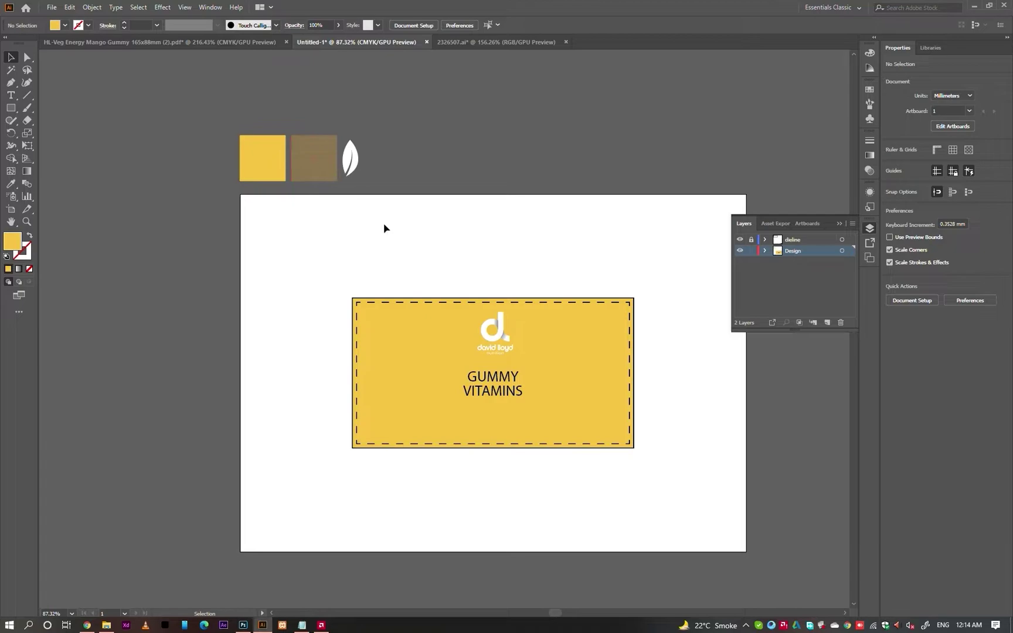
# - Duplicate the yellow background in place and narrow the copy to a 16.81 mm wide strip at the label's left edge
pyautogui.hotkey('ctrl', '=')
pyautogui.click(360, 263)
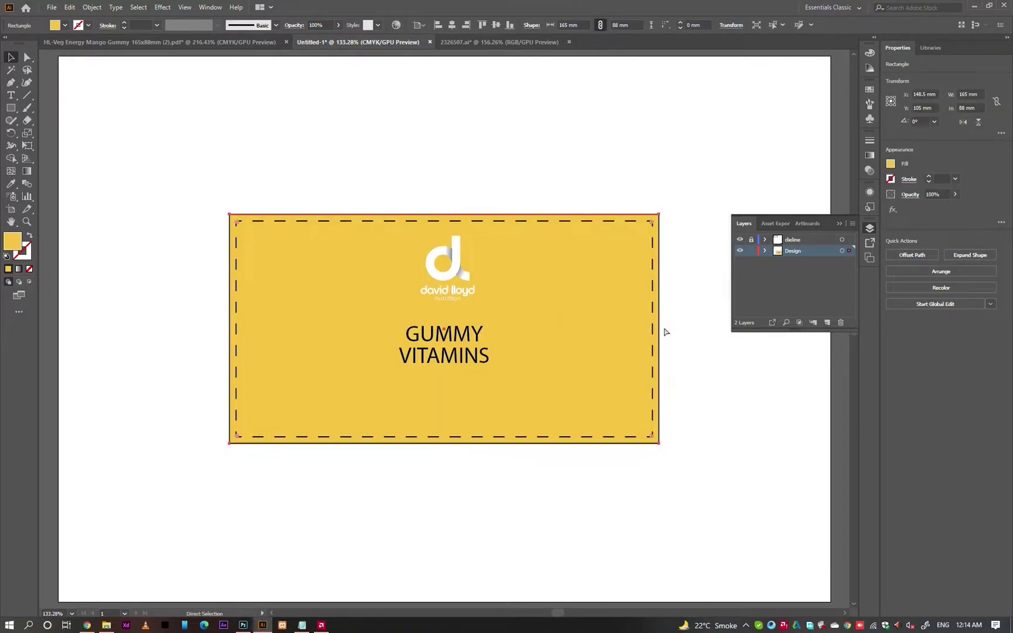
pyautogui.moveTo(658, 330); pyautogui.dragTo(273, 323)
pyautogui.press('space')
pyautogui.moveTo(338, 287); pyautogui.dragTo(354, 328)
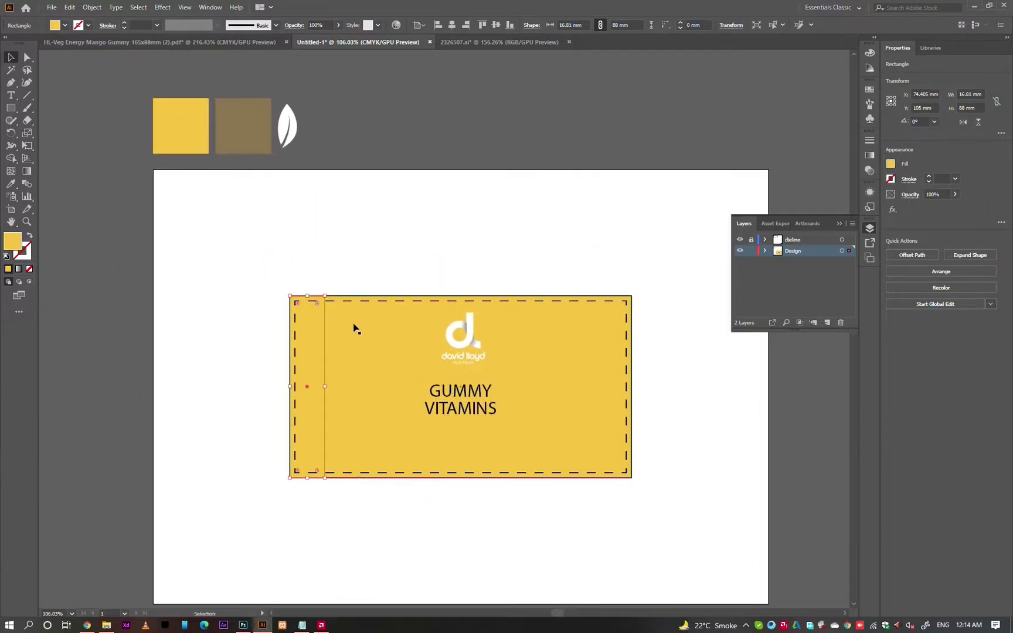
# - Apply the second colour square's orange fill and 30% opacity to the narrow strip with the Eyedropper
pyautogui.press('i')
pyautogui.click(259, 139)
pyautogui.scroll(2, 343, 237)
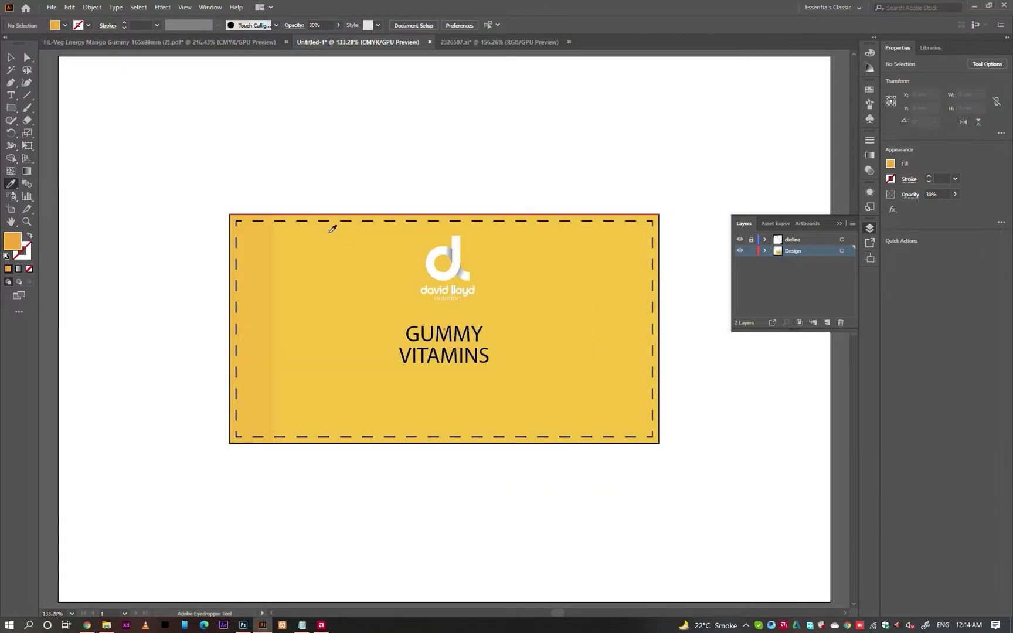
# - Copy the strip directly beside itself and repeat the duplication until adjoining strips span the label's full width
pyautogui.press('v')
pyautogui.moveTo(258, 264); pyautogui.dragTo(301, 265)
pyautogui.hotkey('ctrl', 'd')
pyautogui.hotkey('ctrl', 'd')
pyautogui.hotkey('ctrl', 'd')
pyautogui.hotkey('ctrl', 'd')
pyautogui.hotkey('ctrl', 'd')
pyautogui.hotkey('ctrl', 'd')
pyautogui.hotkey('ctrl', 'd')
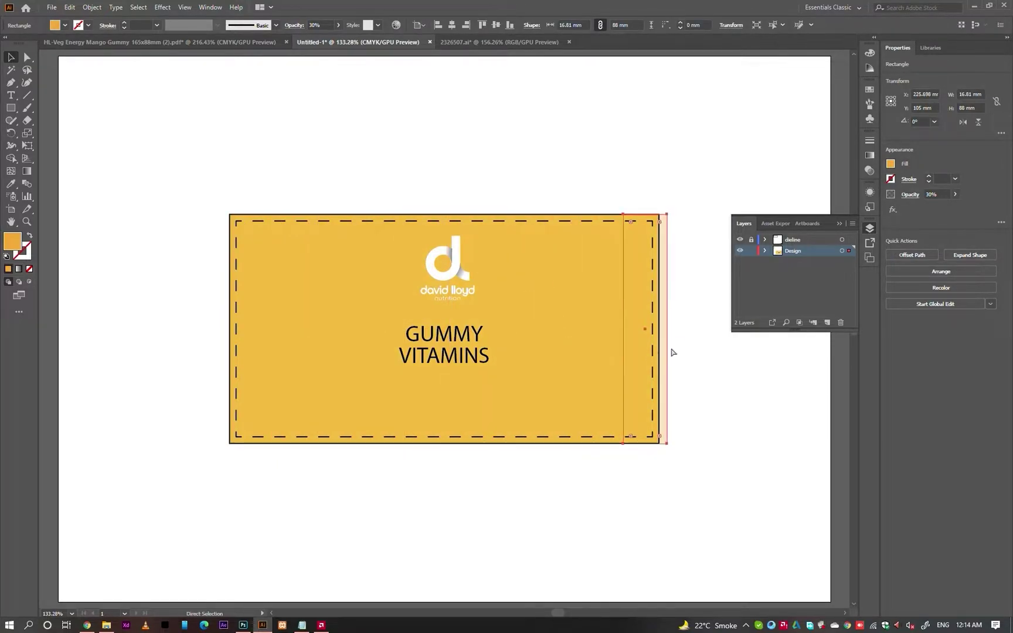
# - Select all the strips and scale them together to end at the label's right edge, making each 16.5 mm wide
pyautogui.keyDown('shift'); pyautogui.click(599, 330); pyautogui.keyUp('shift')
pyautogui.keyDown('shift'); pyautogui.click(534, 324); pyautogui.keyUp('shift')
pyautogui.keyDown('shift'); pyautogui.click(472, 314); pyautogui.keyUp('shift')
pyautogui.keyDown('shift'); pyautogui.click(424, 312); pyautogui.keyUp('shift')
pyautogui.keyDown('shift'); pyautogui.click(303, 311); pyautogui.keyUp('shift')
pyautogui.keyDown('shift'); pyautogui.click(265, 311); pyautogui.keyUp('shift')
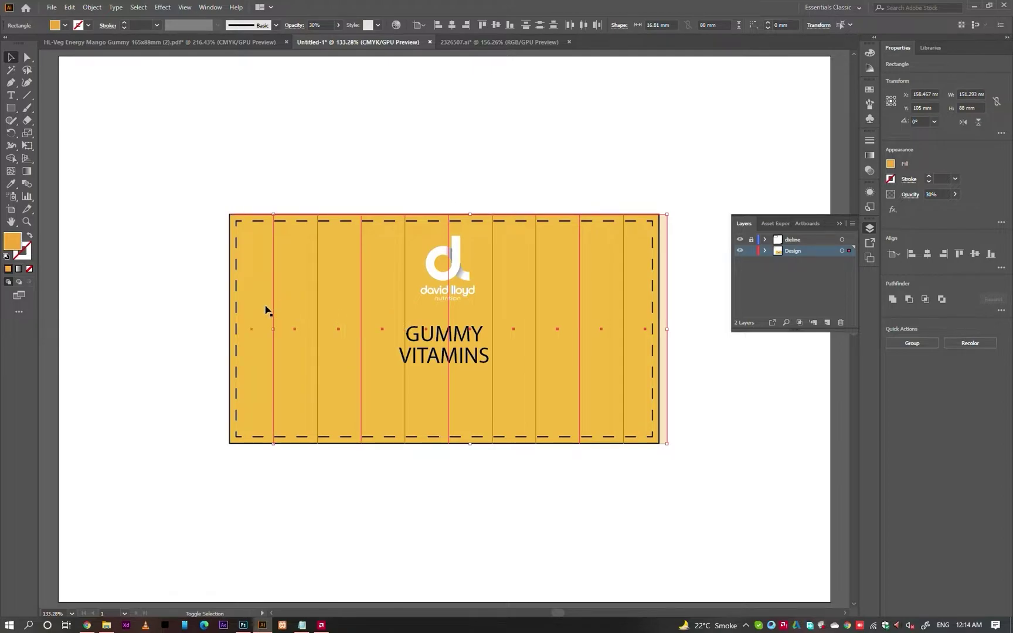
pyautogui.moveTo(666, 329); pyautogui.dragTo(659, 330)
# - Delete every second orange strip, starting with the one at the label's left edge
pyautogui.click(604, 323)
pyautogui.press('a')
pyautogui.keyDown('shift'); pyautogui.click(527, 314); pyautogui.keyUp('shift')
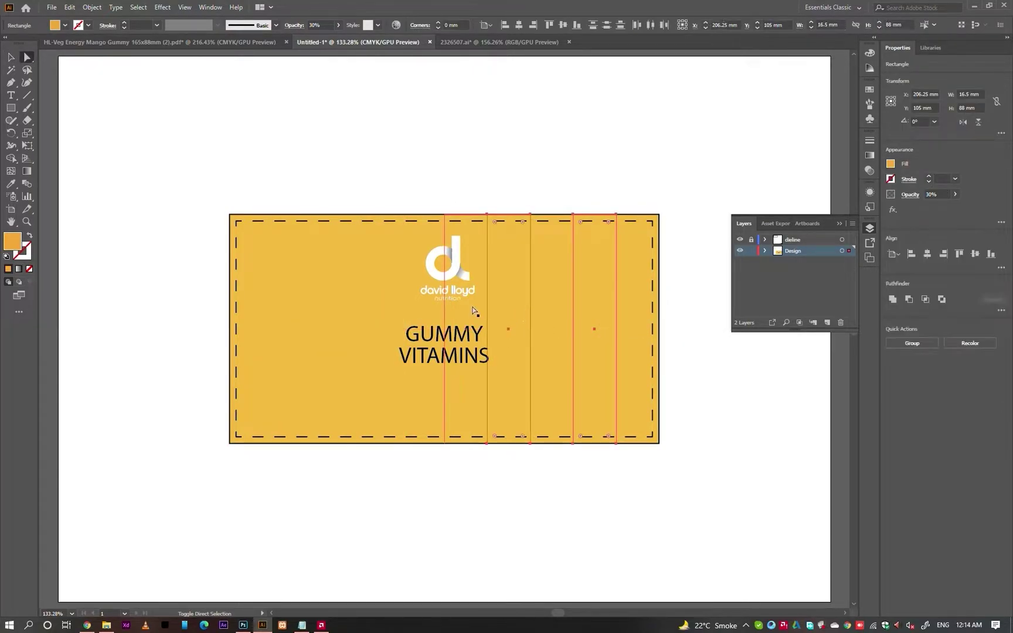
pyautogui.keyDown('shift'); pyautogui.click(267, 303); pyautogui.keyUp('shift')
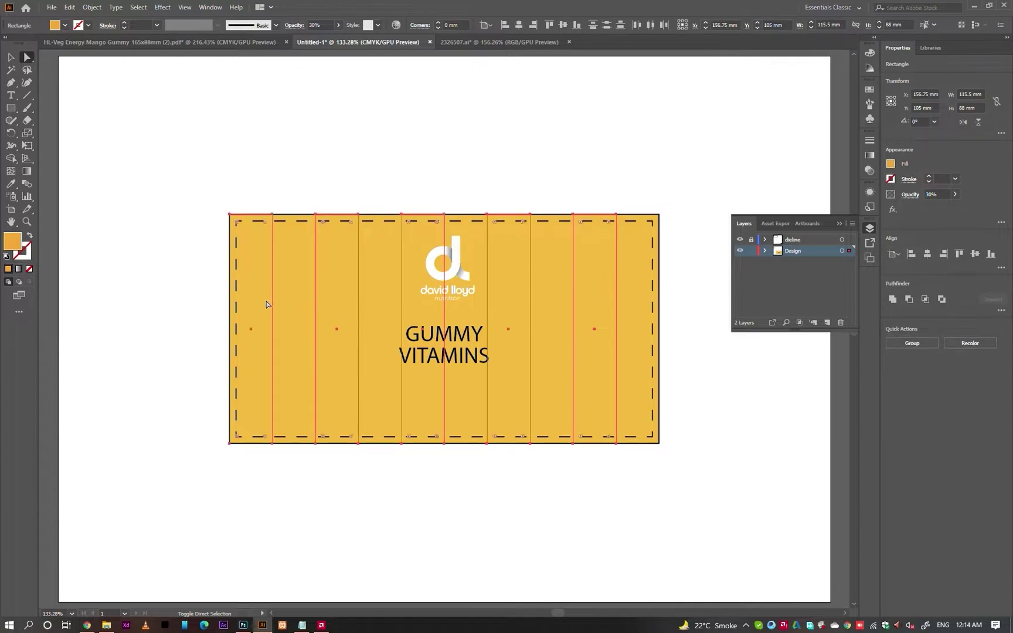
pyautogui.press('Delete')
# - Select all the remaining orange strips and group them
pyautogui.press('v')
pyautogui.click(620, 378)
pyautogui.keyDown('shift'); pyautogui.click(554, 384); pyautogui.keyUp('shift')
pyautogui.keyDown('shift'); pyautogui.click(464, 389); pyautogui.keyUp('shift')
pyautogui.keyDown('shift'); pyautogui.click(296, 384); pyautogui.keyUp('shift')
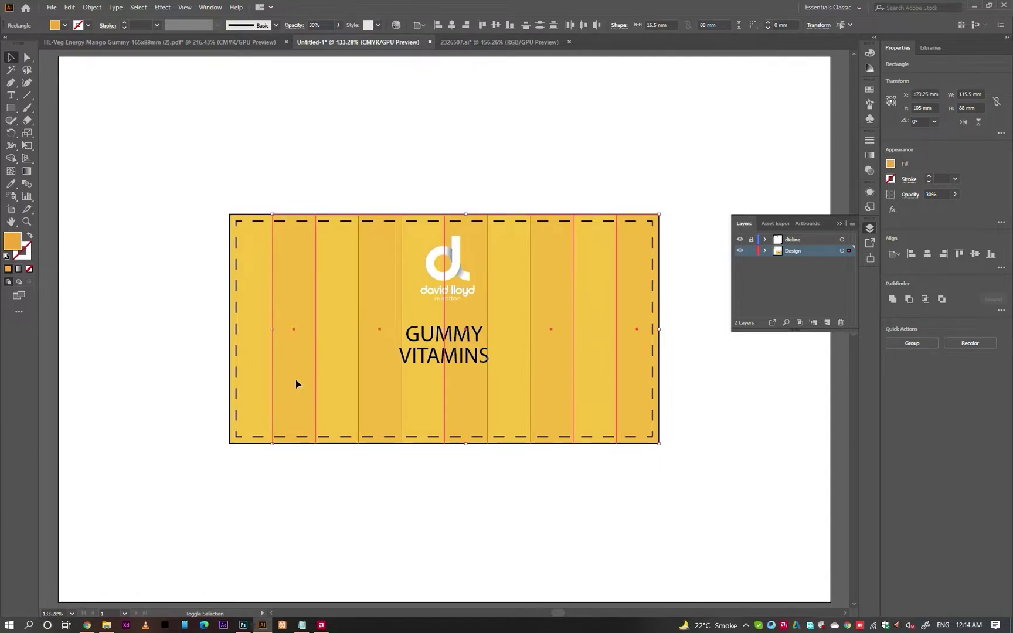
pyautogui.hotkey('ctrl', 'g')
# - Shift the strip group sideways so its first stripe lines up exactly with the label's left edge
pyautogui.press('p')
pyautogui.moveTo(565, 365); pyautogui.dragTo(332, 384)
pyautogui.press('v')
pyautogui.hotkey('ctrl', 'space')
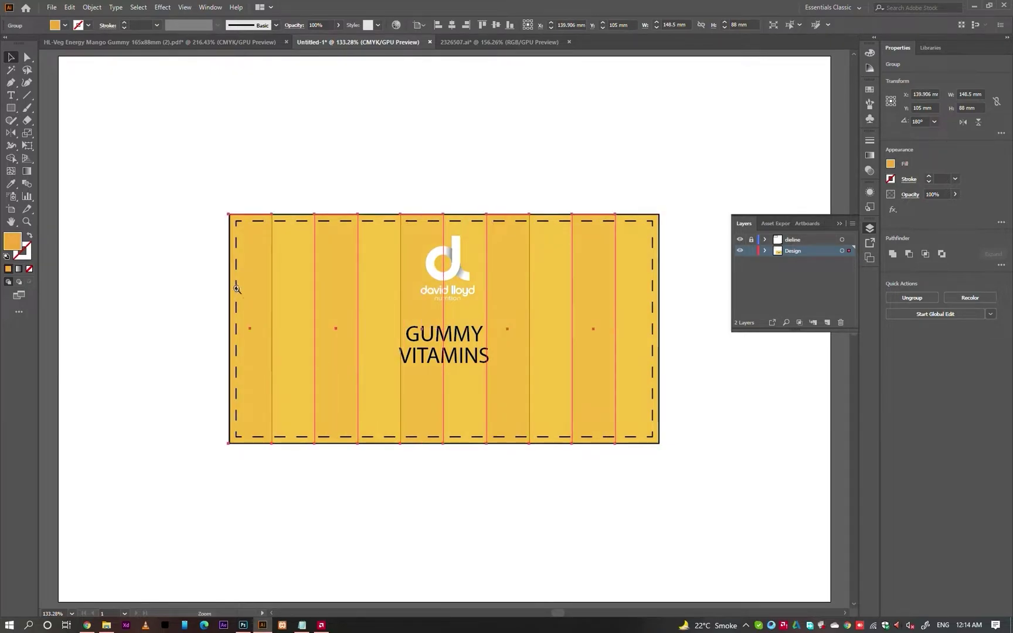
pyautogui.moveTo(239, 295); pyautogui.dragTo(301, 288)
pyautogui.moveTo(220, 193); pyautogui.dragTo(203, 200)
pyautogui.click(171, 199)
pyautogui.hotkey('ctrl', '0')
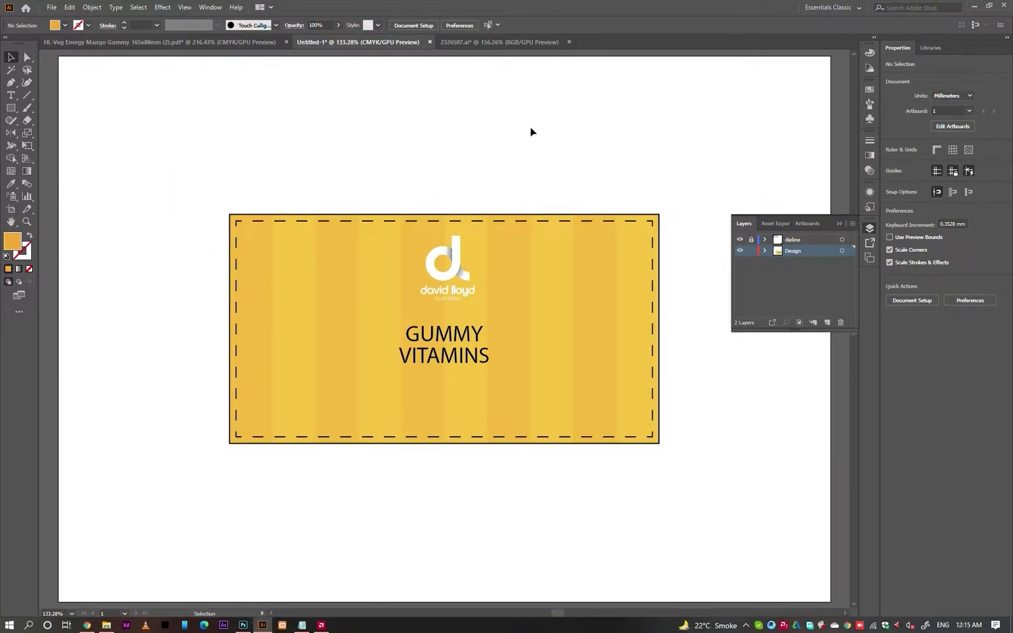
# - Centre the logo horizontally on the label background
pyautogui.click(455, 249)
pyautogui.click(499, 194)
pyautogui.moveTo(489, 256); pyautogui.dragTo(525, 266)
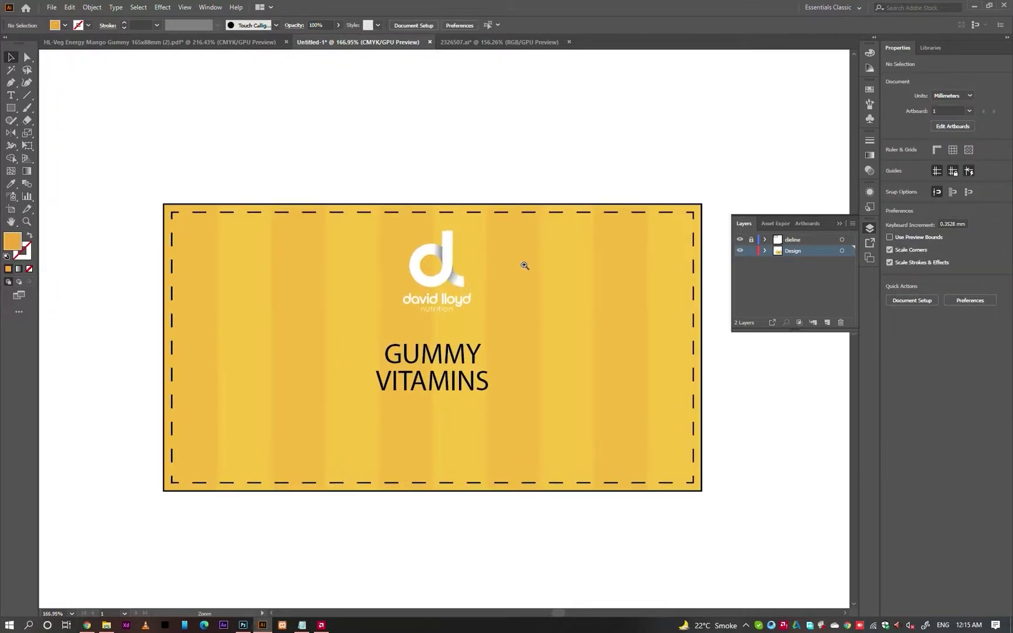
pyautogui.click(446, 271)
pyautogui.keyDown('shift'); pyautogui.click(475, 259); pyautogui.keyUp('shift')
pyautogui.keyDown('shift'); pyautogui.click(472, 250); pyautogui.keyUp('shift')
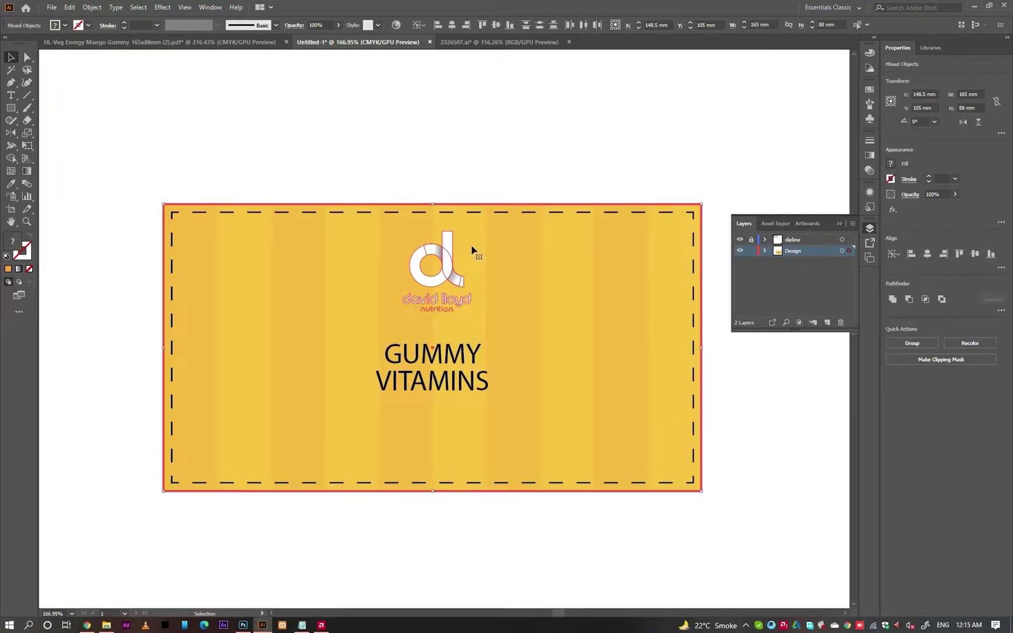
pyautogui.click(452, 28)
pyautogui.click(511, 124)
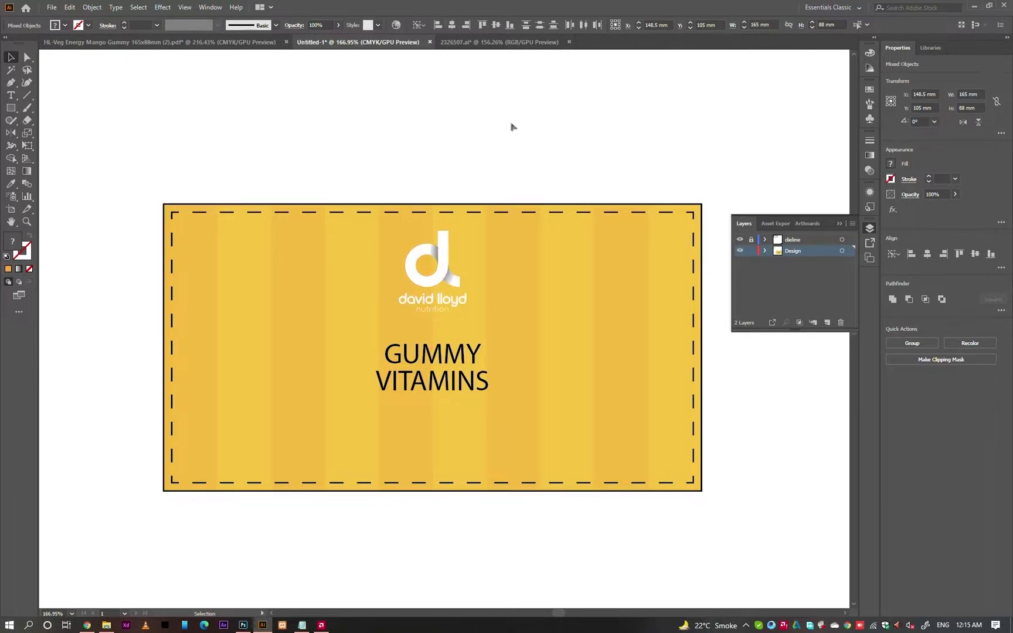
# - Set the font of the GUMMY line to Gotham-Medium
pyautogui.click(469, 352)
pyautogui.click(938, 249)
pyautogui.write('go')
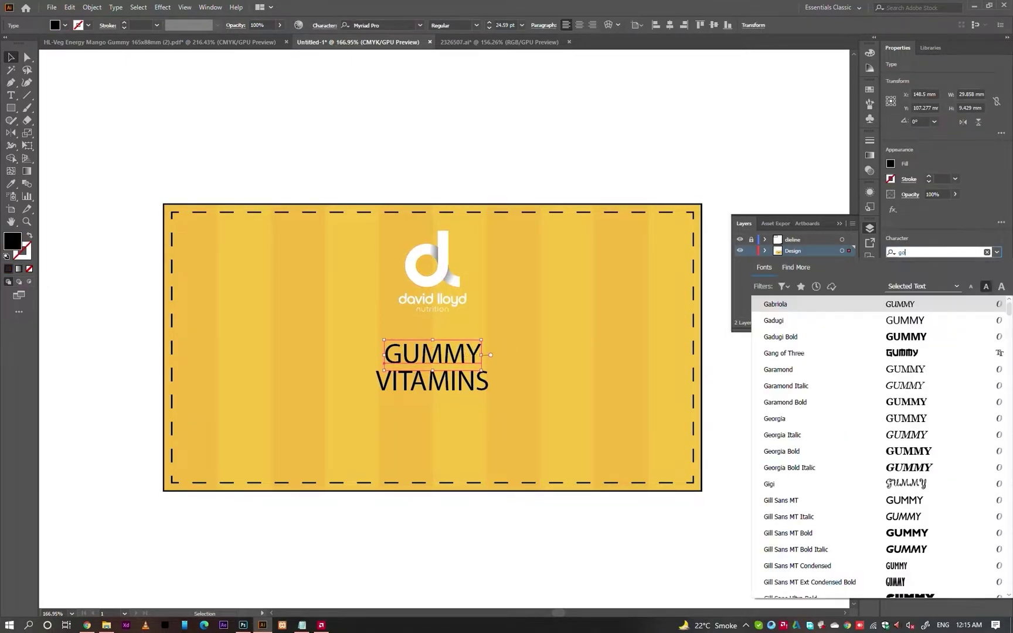
pyautogui.write('tham me')
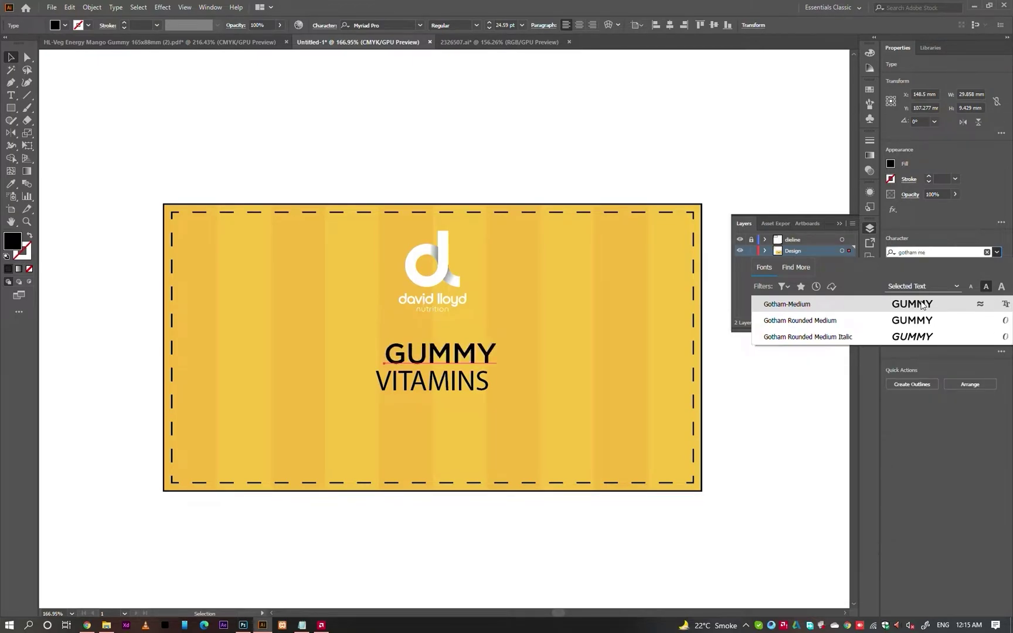
pyautogui.click(906, 303)
# - Set the font of the VITAMINS line to Century Gothic
pyautogui.click(480, 383)
pyautogui.click(921, 251)
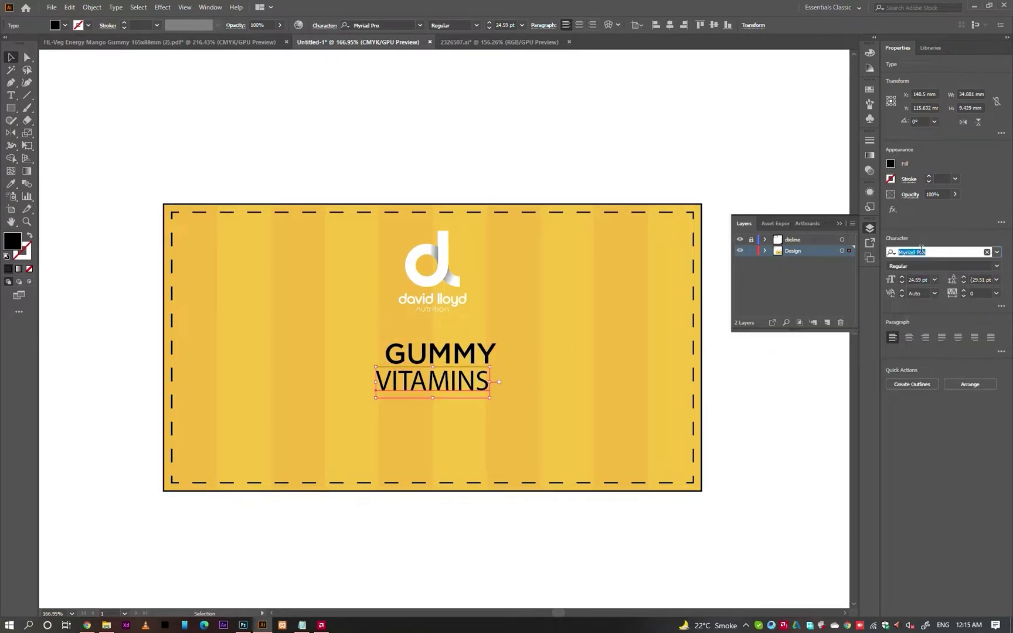
pyautogui.write('cent')
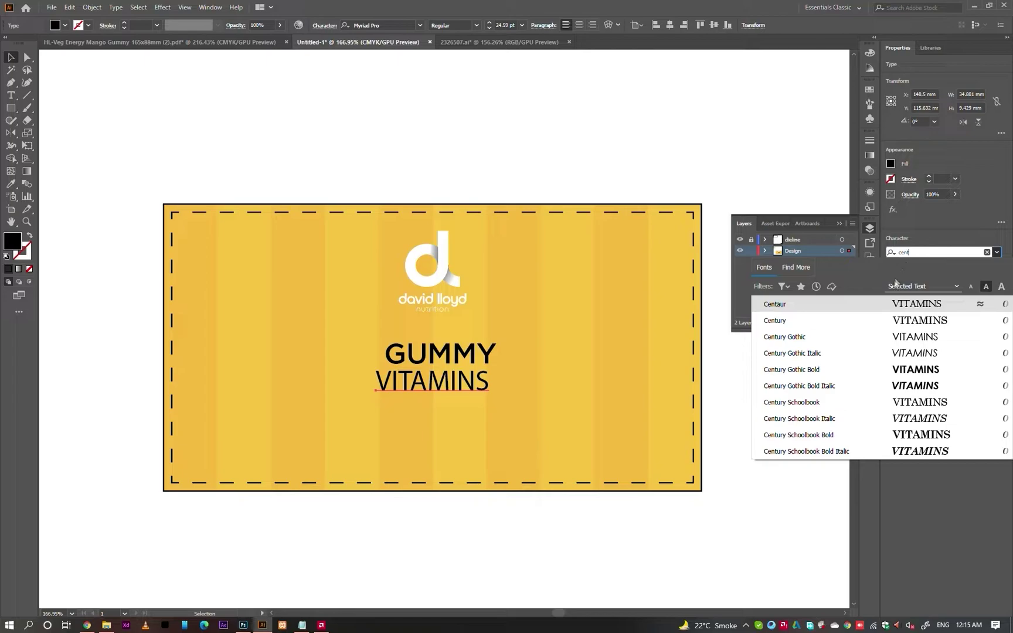
pyautogui.click(905, 343)
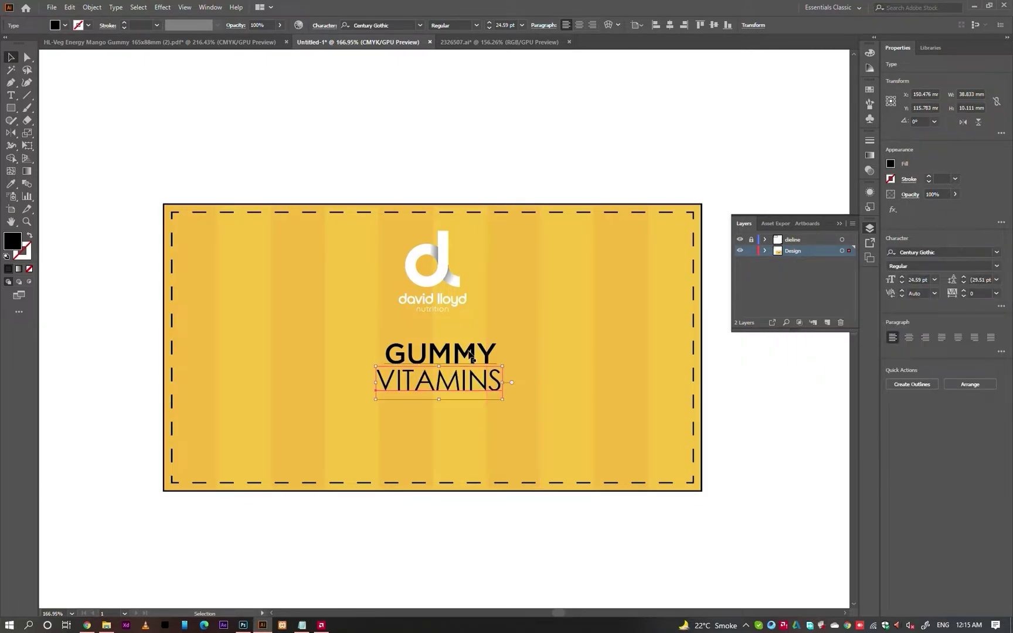
# - Centre the GUMMY and VITAMINS lines on each other and scale VITAMINS down narrower than GUMMY
pyautogui.press('Escape')
pyautogui.click(930, 383)
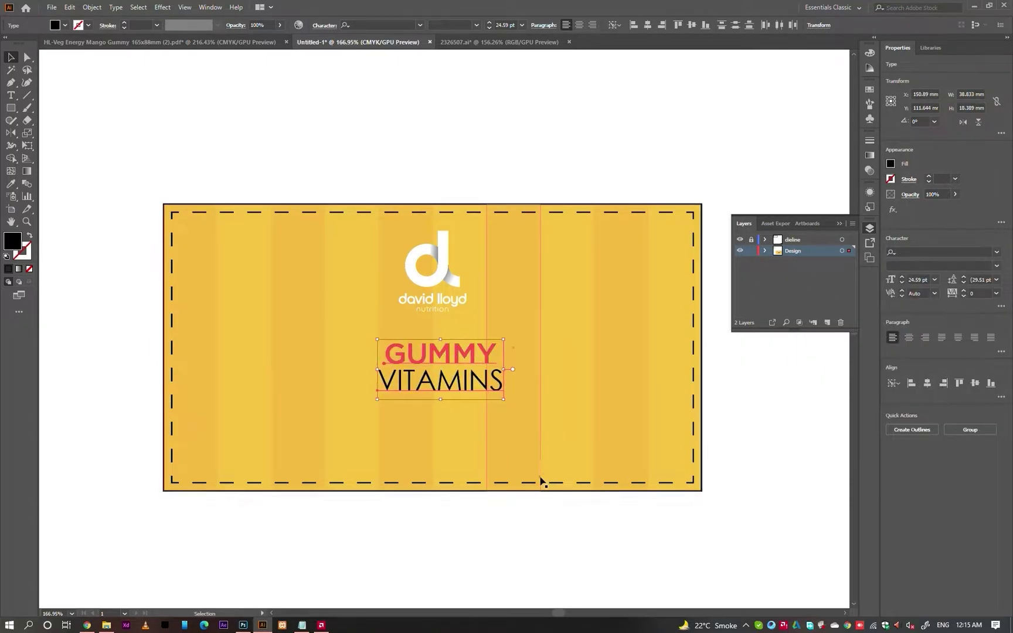
pyautogui.click(541, 477)
pyautogui.click(458, 384)
pyautogui.moveTo(503, 384); pyautogui.dragTo(479, 383)
pyautogui.click(579, 499)
# - Centre both title lines horizontally on the label, place them closely below the logo and group them
pyautogui.scroll(2, 493, 362)
pyautogui.click(475, 352)
pyautogui.keyDown('shift'); pyautogui.click(467, 384); pyautogui.keyUp('shift')
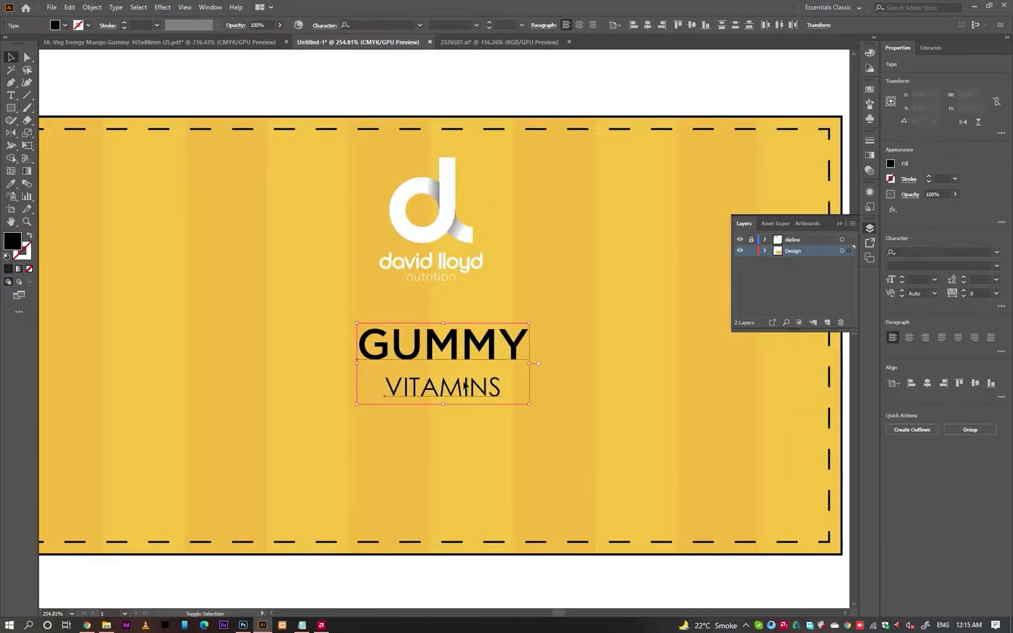
pyautogui.click(648, 25)
pyautogui.click(633, 67)
pyautogui.moveTo(480, 388); pyautogui.dragTo(472, 321)
pyautogui.keyDown('shift'); pyautogui.click(487, 346); pyautogui.keyUp('shift')
pyautogui.hotkey('ctrl', 'g')
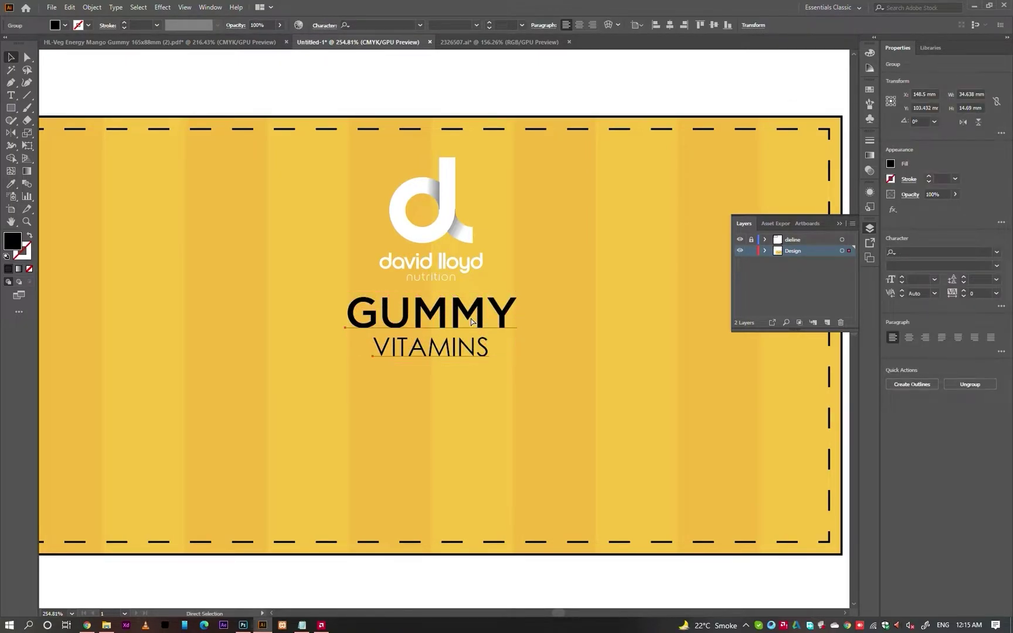
# - Group the title with the logo and scale the group down until the title is about 26.36 mm wide
pyautogui.hotkey('ctrl', '0')
pyautogui.keyDown('shift'); pyautogui.click(448, 268); pyautogui.keyUp('shift')
pyautogui.hotkey('ctrl', 'g')
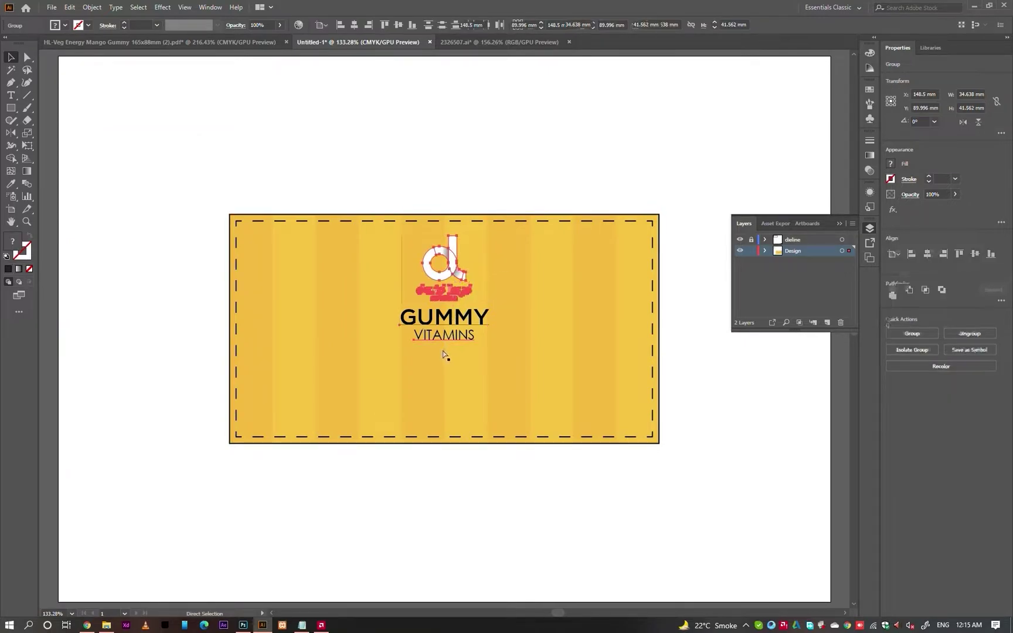
pyautogui.moveTo(444, 344); pyautogui.dragTo(531, 288)
pyautogui.click(502, 177)
pyautogui.click(464, 310)
pyautogui.click(562, 120)
# - Isolate the group and move the logo straight down below the VITAMINS line
pyautogui.doubleClick(445, 320)
pyautogui.click(446, 320)
pyautogui.moveTo(447, 234); pyautogui.dragTo(449, 363)
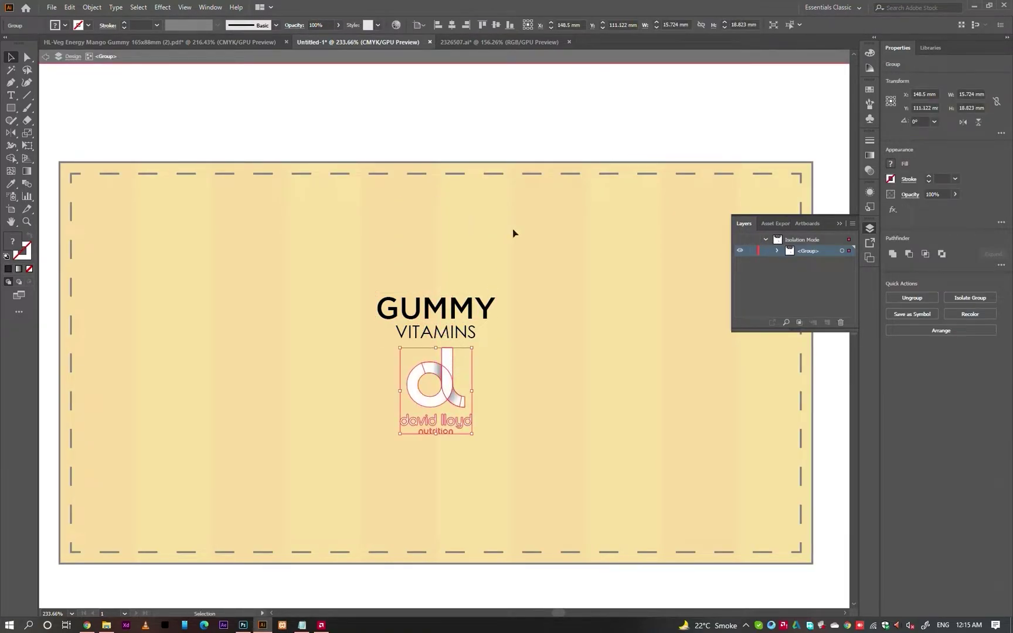
pyautogui.doubleClick(562, 100)
# - Move the title and logo group up near the label's upper edge and make the title text white with the Eyedropper
pyautogui.click(461, 316)
pyautogui.moveTo(461, 317); pyautogui.dragTo(432, 236)
pyautogui.press('a')
pyautogui.press('i')
pyautogui.click(520, 123)
pyautogui.hotkey('ctrl', 'shift', 'a')
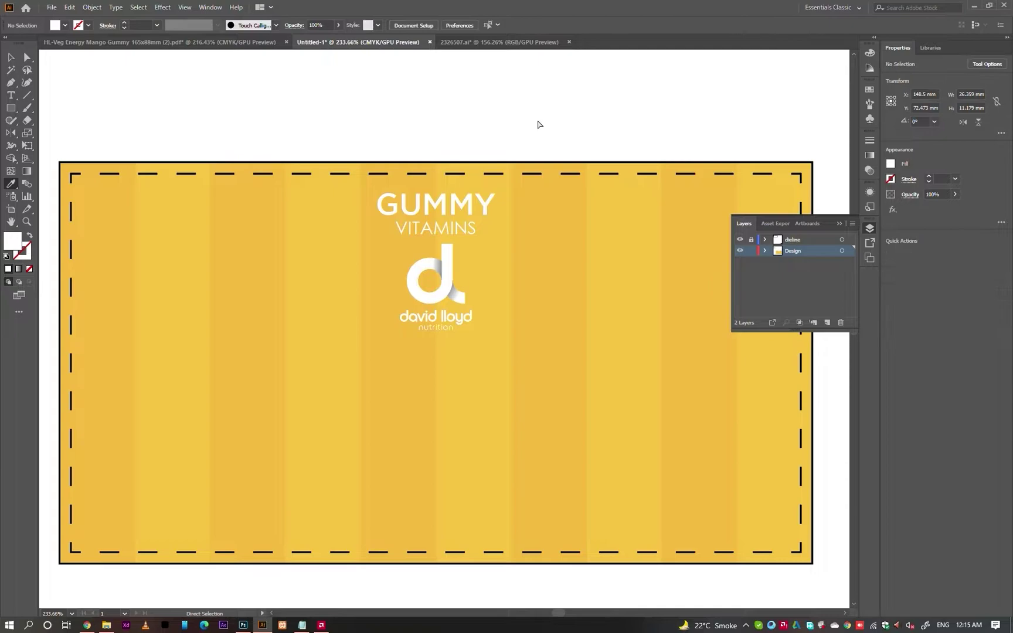
# - Scale the title and logo group down slightly to about 25.72 x 30.13 mm
pyautogui.hotkey('ctrl', '0')
pyautogui.press('v')
pyautogui.press('a')
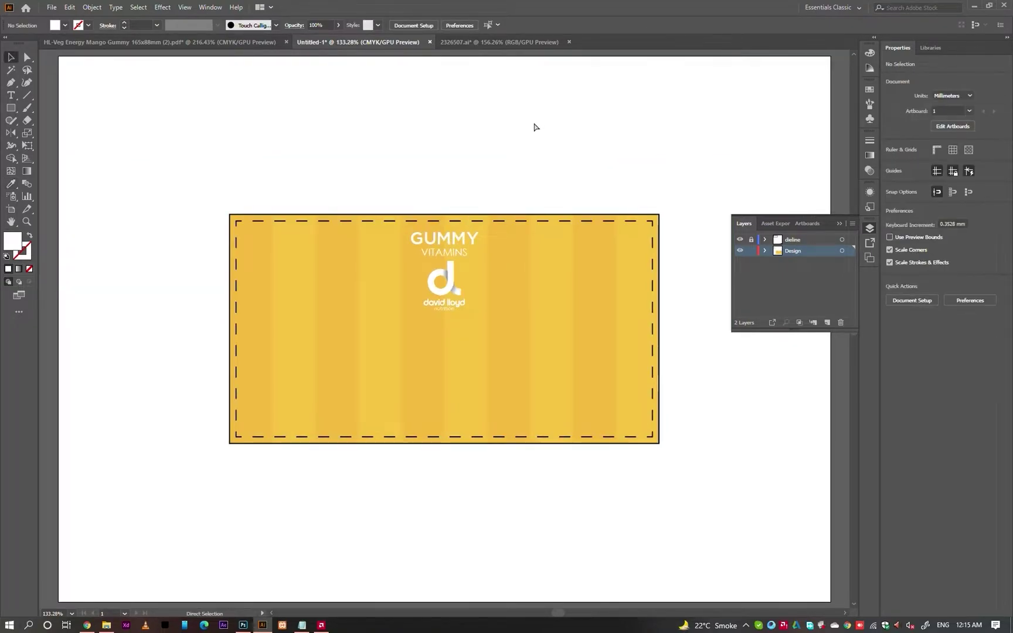
pyautogui.scroll(-3, 534, 149)
pyautogui.moveTo(464, 171); pyautogui.dragTo(486, 215)
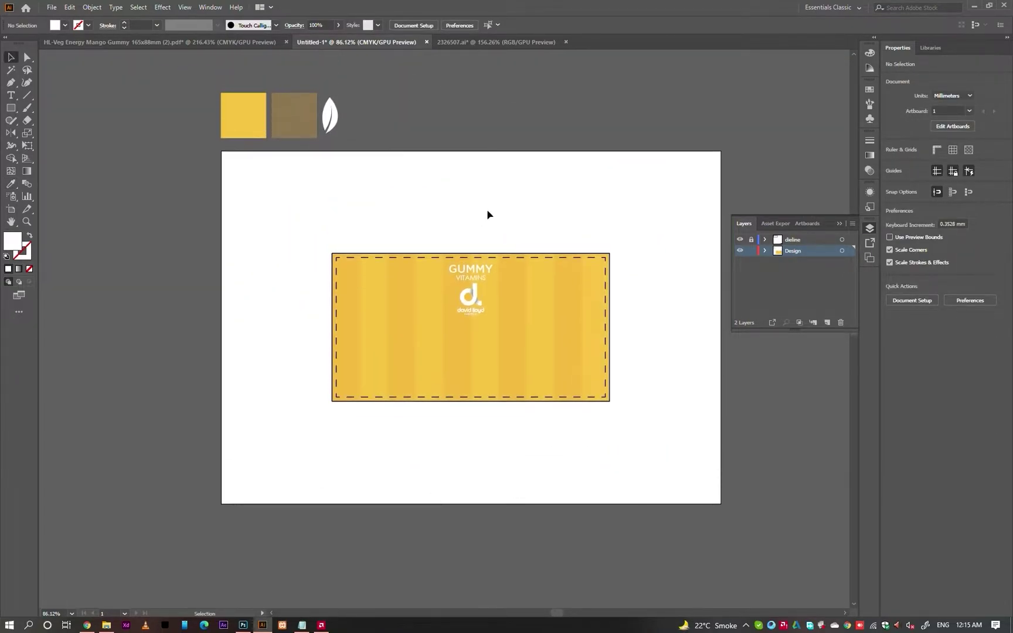
pyautogui.hotkey('ctrl', '0')
pyautogui.click(436, 299)
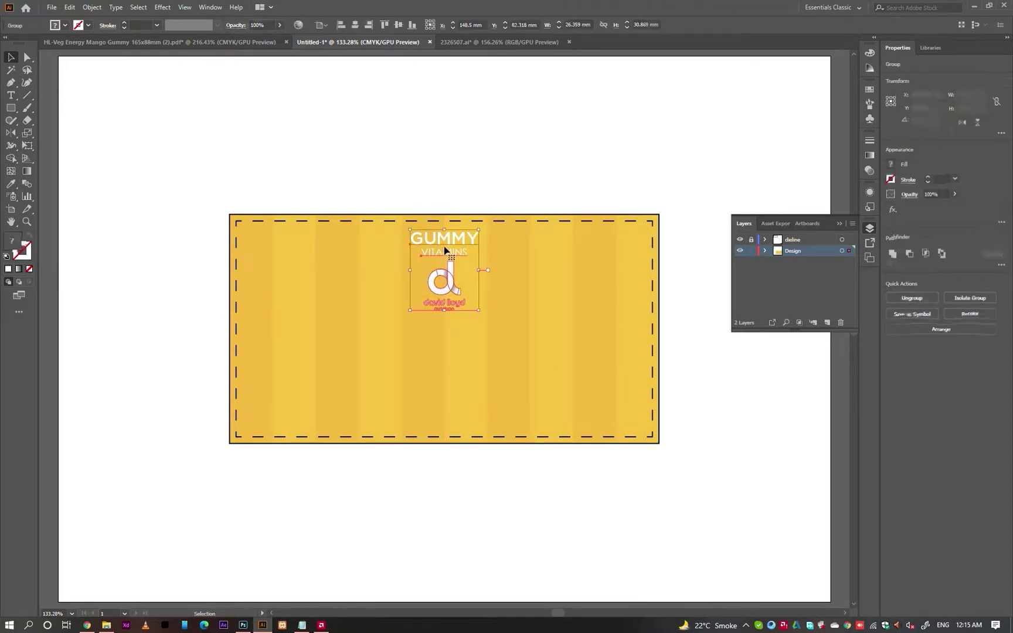
pyautogui.moveTo(445, 310); pyautogui.dragTo(445, 308)
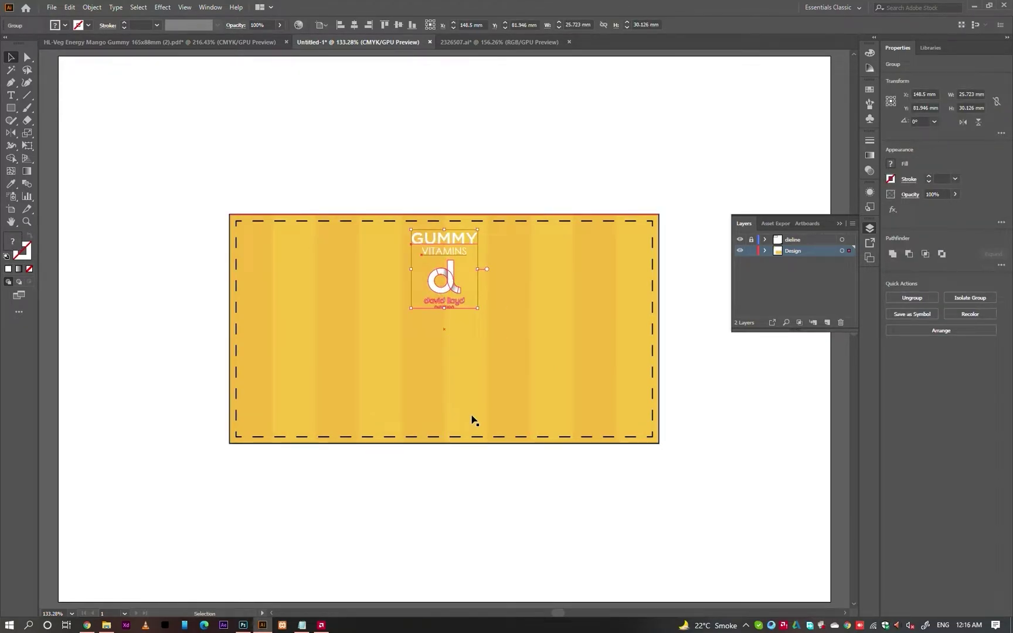
pyautogui.click(460, 168)
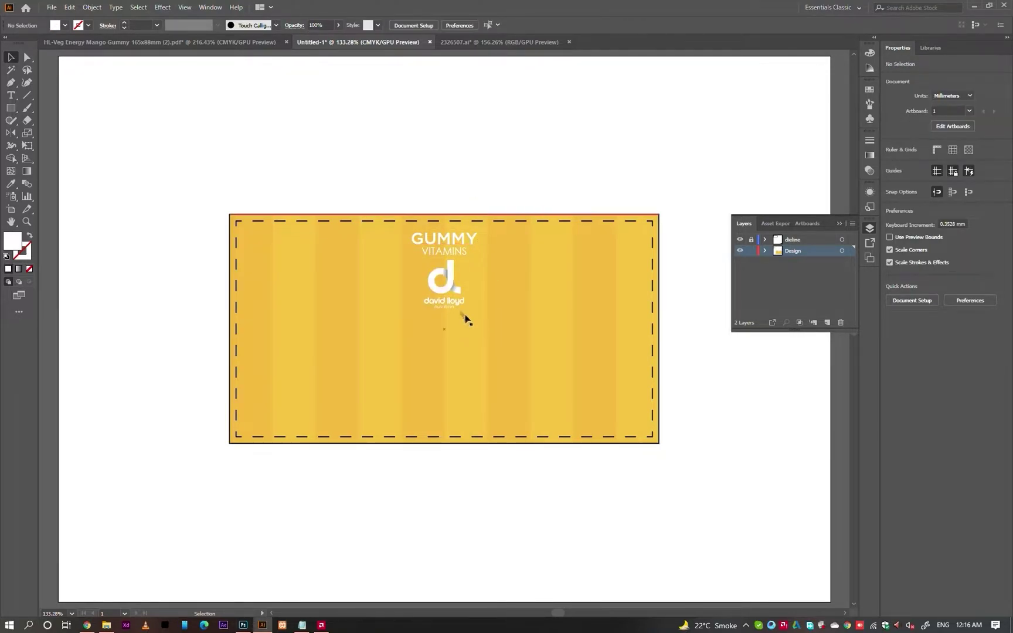
# - Ungroup the title and logo
pyautogui.click(463, 285)
pyautogui.press('z')
pyautogui.click(470, 270)
pyautogui.moveTo(469, 271); pyautogui.dragTo(504, 271)
pyautogui.hotkey('ctrl', 'shift', 'g')
pyautogui.click(501, 177)
# - Set the font of the GUMMY line to DIN-BoldAlternate
pyautogui.click(470, 218)
pyautogui.click(462, 218)
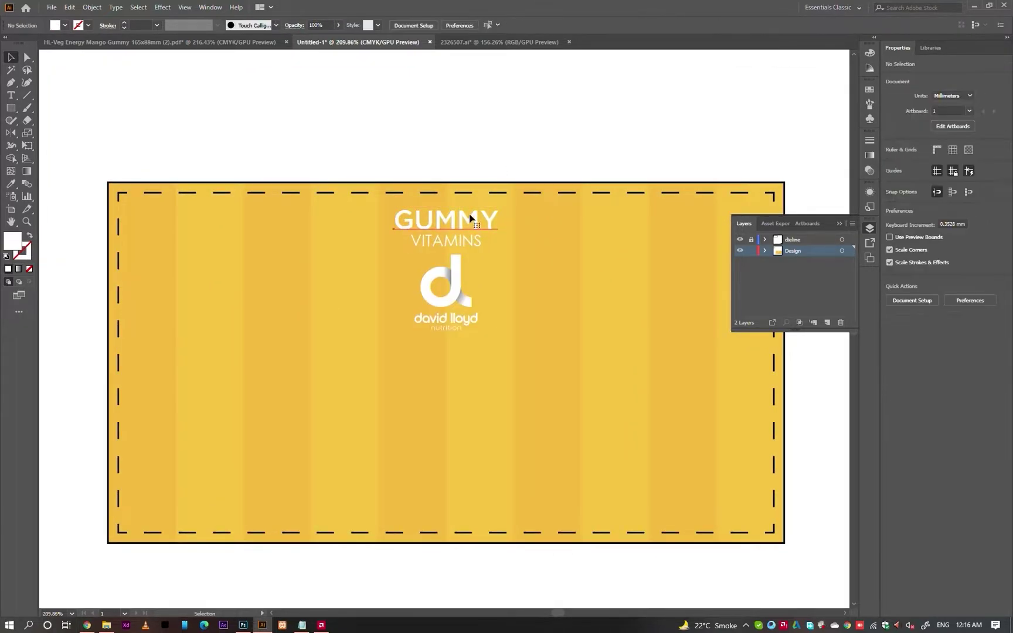
pyautogui.click(940, 253)
pyautogui.write('din')
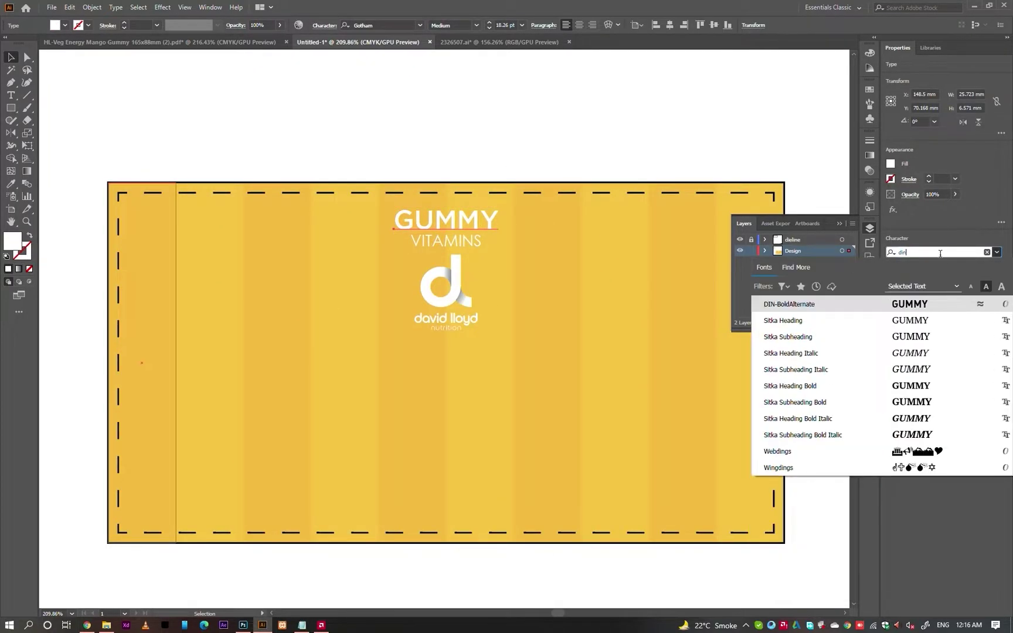
pyautogui.press('Return')
# - Align GUMMY, VITAMINS and the logo to a common horizontal centre
pyautogui.keyDown('shift'); pyautogui.click(453, 247); pyautogui.keyUp('shift')
pyautogui.keyDown('shift'); pyautogui.click(453, 273); pyautogui.keyUp('shift')
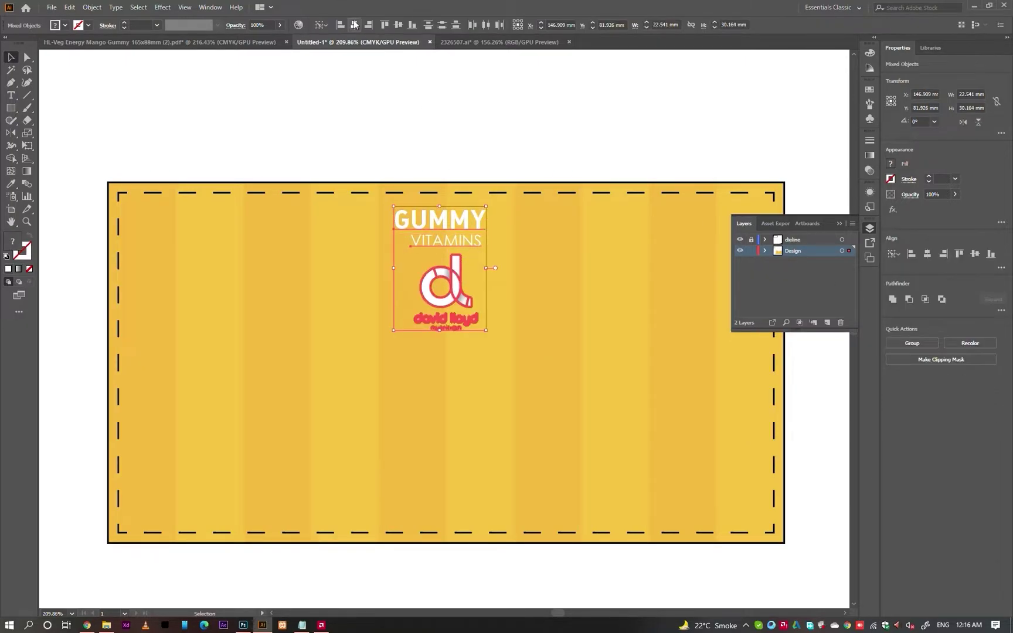
pyautogui.click(470, 111)
# - Scale GUMMY up to about 26.92 mm wide and move the logo slightly down from VITAMINS
pyautogui.click(440, 220)
pyautogui.moveTo(485, 221); pyautogui.dragTo(551, 238)
pyautogui.click(525, 174)
pyautogui.moveTo(489, 244)
pyautogui.mouseDown()
pyautogui.moveTo(479, 245)
pyautogui.moveTo(488, 245)
pyautogui.mouseUp()
pyautogui.click(448, 269)
pyautogui.click(441, 245)
pyautogui.click(440, 298)
pyautogui.moveTo(444, 288); pyautogui.dragTo(444, 295)
# - Centre the VITAMINS and GUMMY lines on each other and group them
pyautogui.click(444, 252)
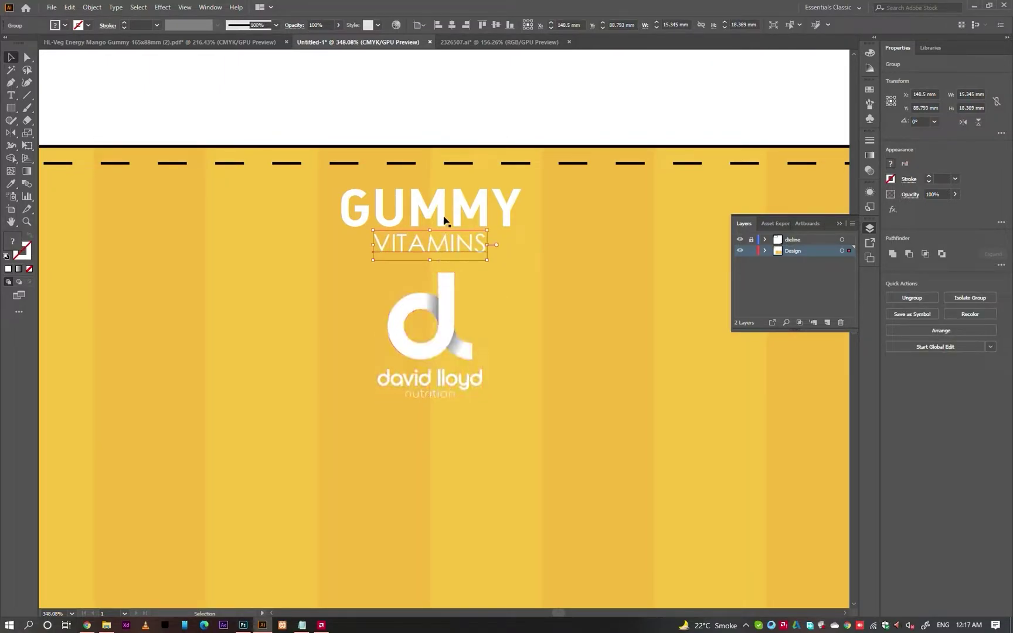
pyautogui.keyDown('shift'); pyautogui.click(447, 220); pyautogui.keyUp('shift')
pyautogui.hotkey('ctrl', 'z')
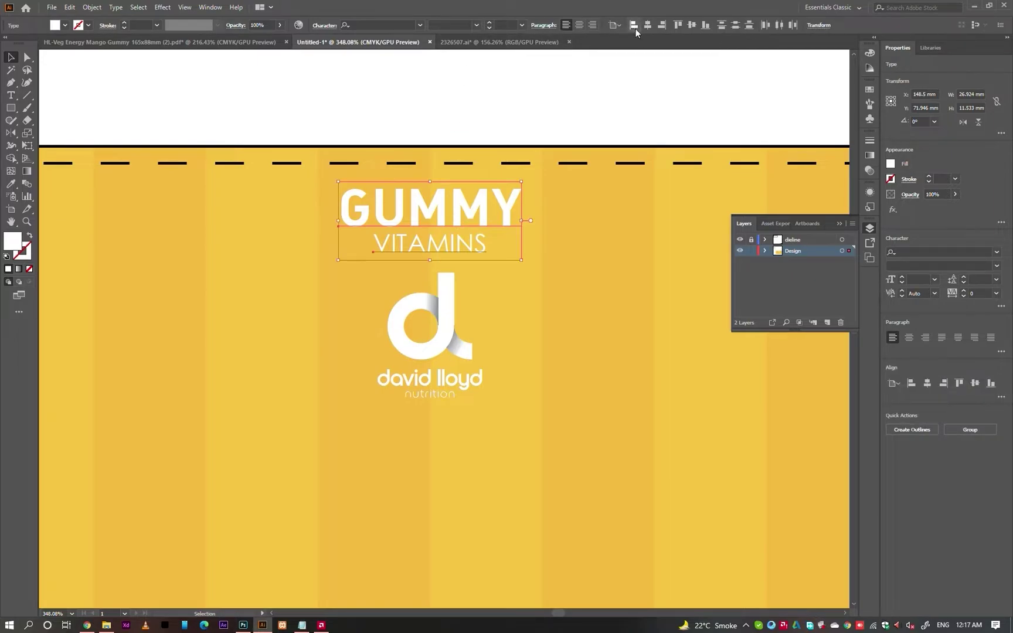
pyautogui.click(651, 24)
pyautogui.hotkey('ctrl', 'g')
# - Nudge the logo up one increment towards the title
pyautogui.click(445, 281)
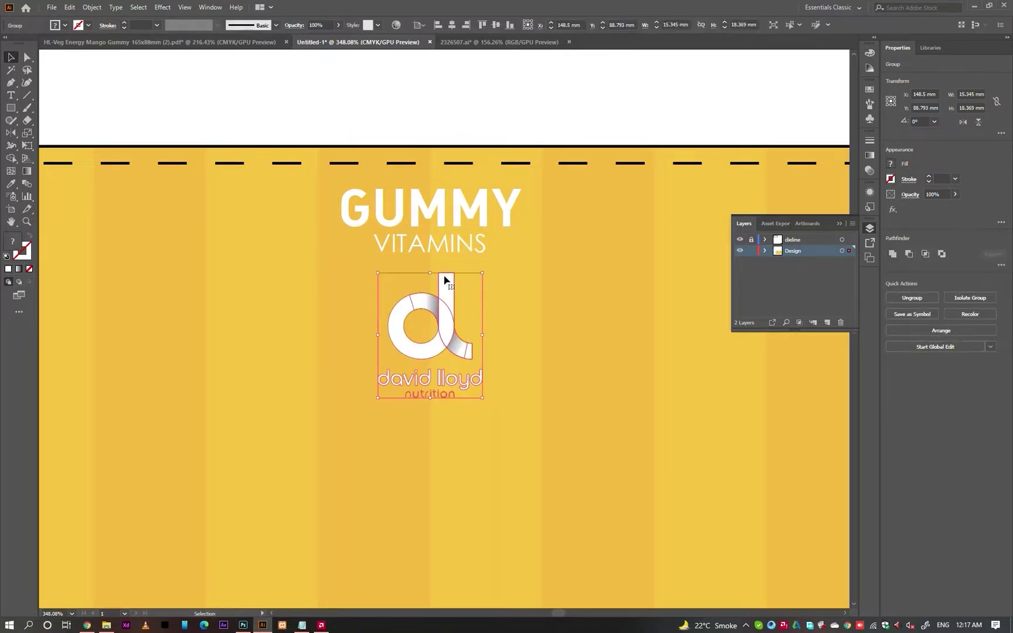
pyautogui.press('a')
pyautogui.press('Up')
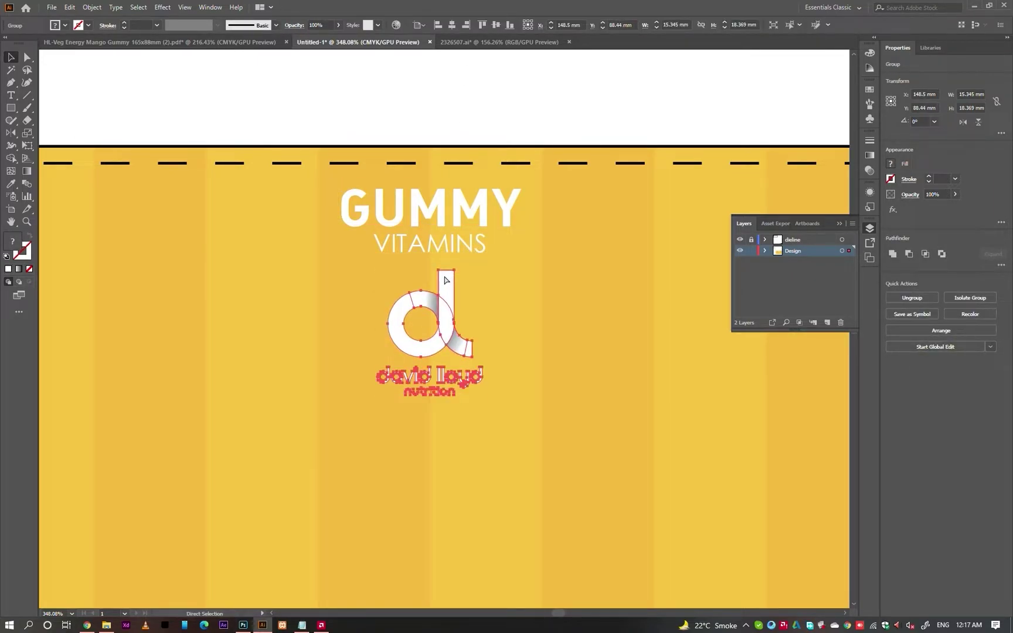
pyautogui.hotkey('ctrl', '0')
pyautogui.press('v')
pyautogui.click(484, 177)
pyautogui.hotkey('ctrl', 'a')
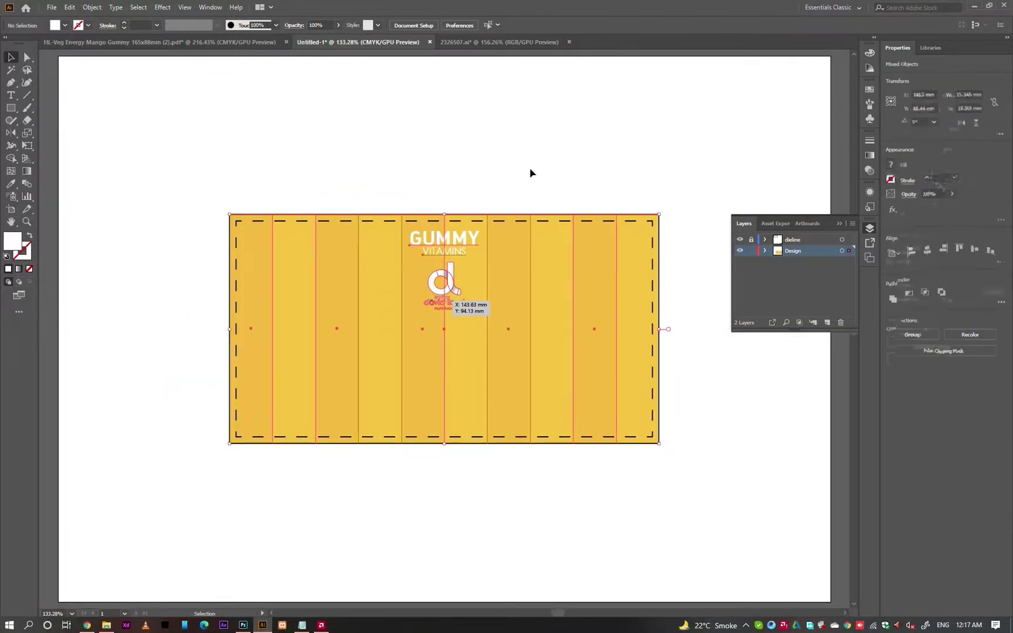
pyautogui.hotkey('ctrl', 'shift', 'a')
# - Duplicate the GUMMY line below the logo and replace its text with MANGO ENERGY copied from the Notepad content
pyautogui.click(511, 244)
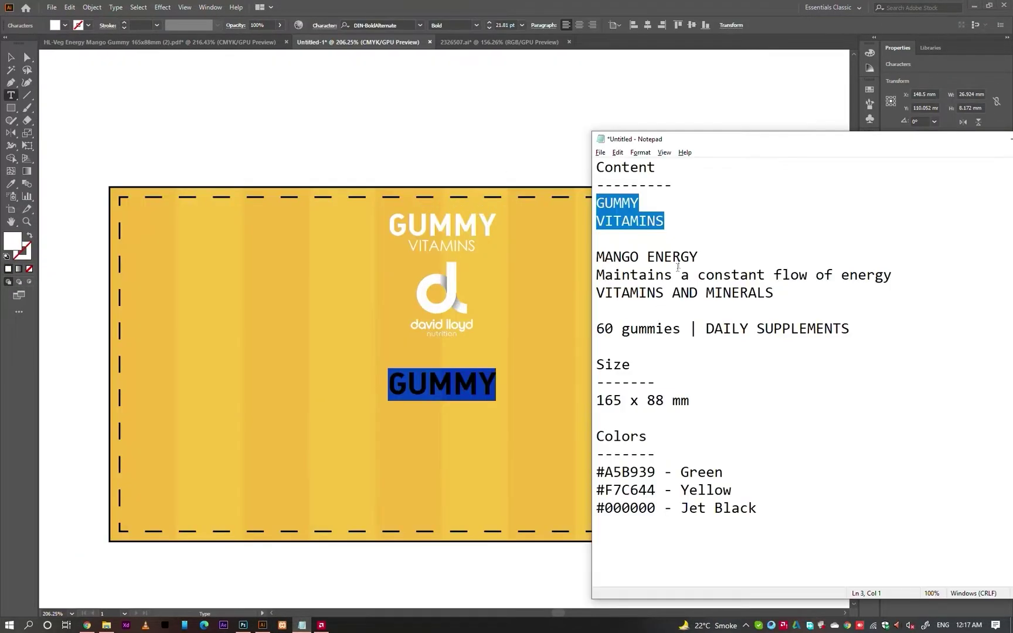
pyautogui.moveTo(698, 256); pyautogui.dragTo(592, 257)
pyautogui.hotkey('ctrl', 'c')
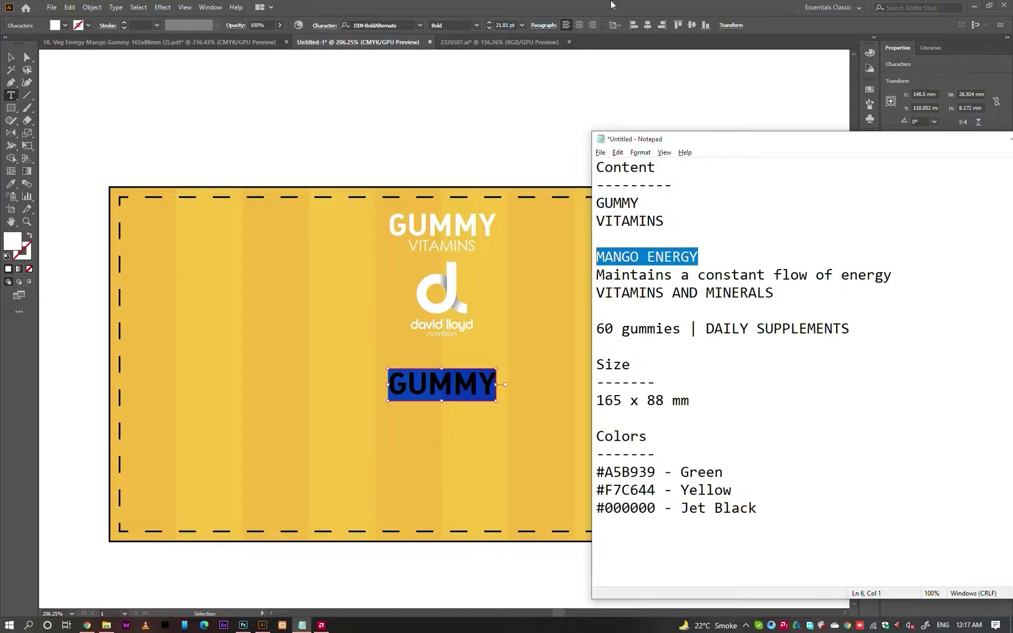
pyautogui.click(611, 4)
pyautogui.hotkey('ctrl', 'v')
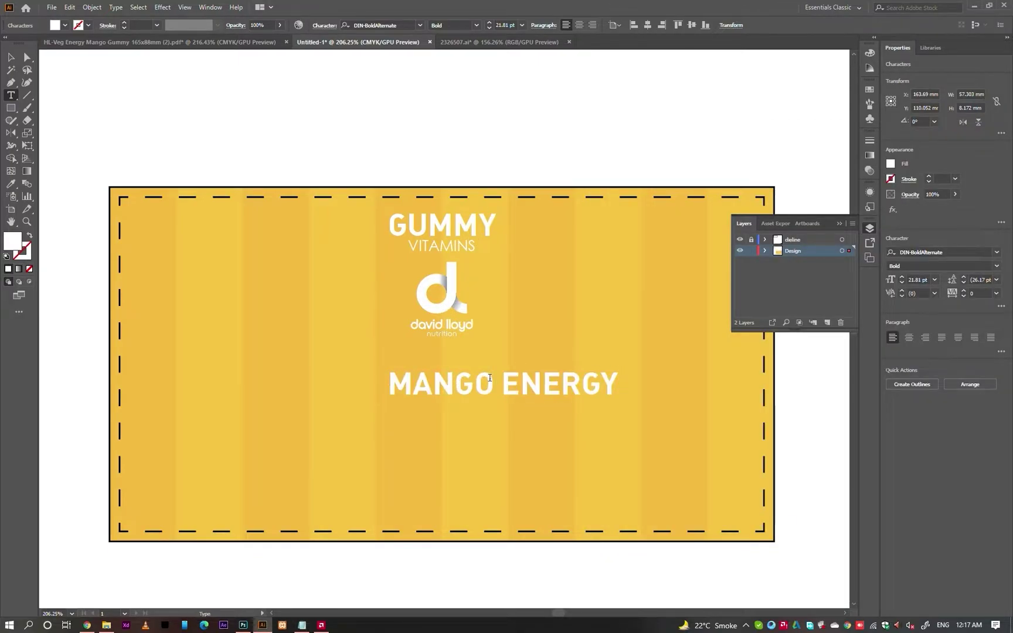
# - Shorten the MANGO ENERGY line to MANGO and centre it horizontally on the label
pyautogui.moveTo(491, 377); pyautogui.dragTo(622, 375)
pyautogui.press('BackSpace')
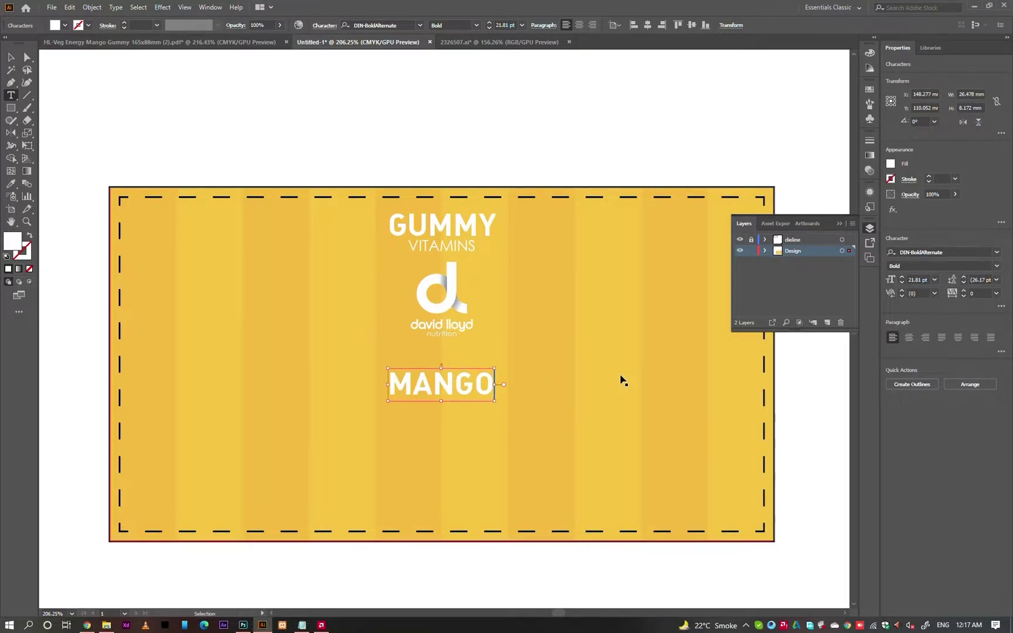
pyautogui.press('Escape')
pyautogui.click(490, 159)
pyautogui.click(446, 412)
pyautogui.click(449, 386)
pyautogui.click(672, 29)
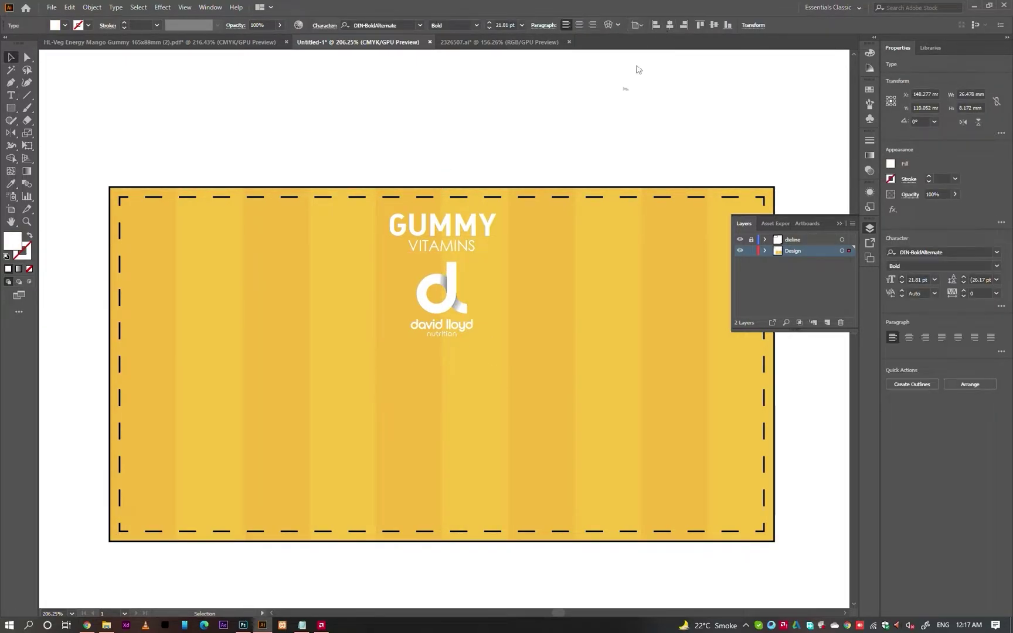
# - Scale the GUMMY VITAMINS title and logo down slightly and keep them centred above MANGO
pyautogui.hotkey('ctrl', 'a')
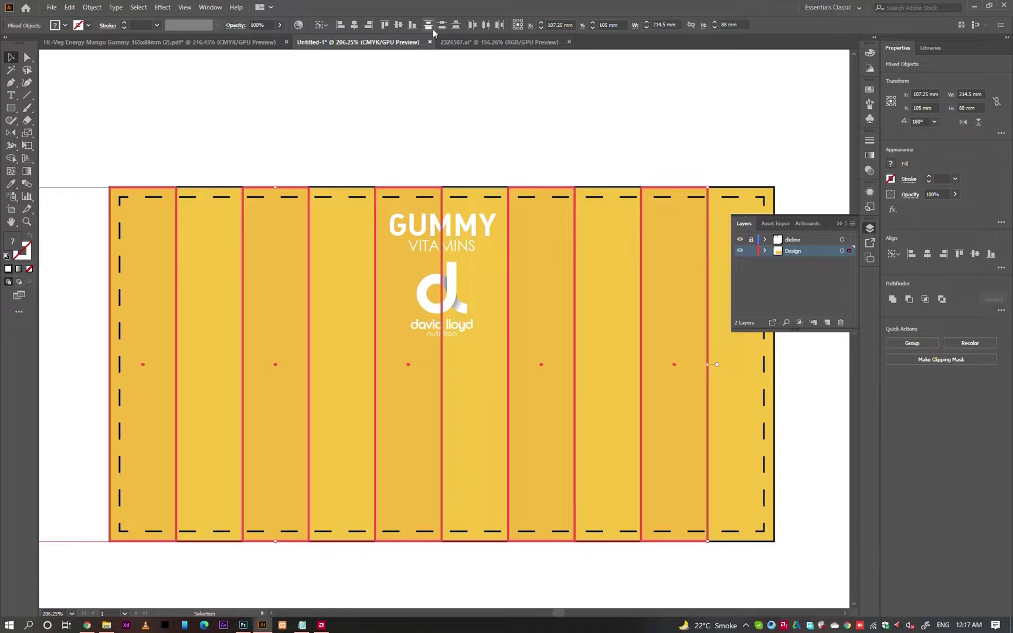
pyautogui.click(354, 26)
pyautogui.click(426, 80)
pyautogui.click(440, 389)
pyautogui.keyDown('shift'); pyautogui.click(485, 353); pyautogui.keyUp('shift')
pyautogui.click(485, 353)
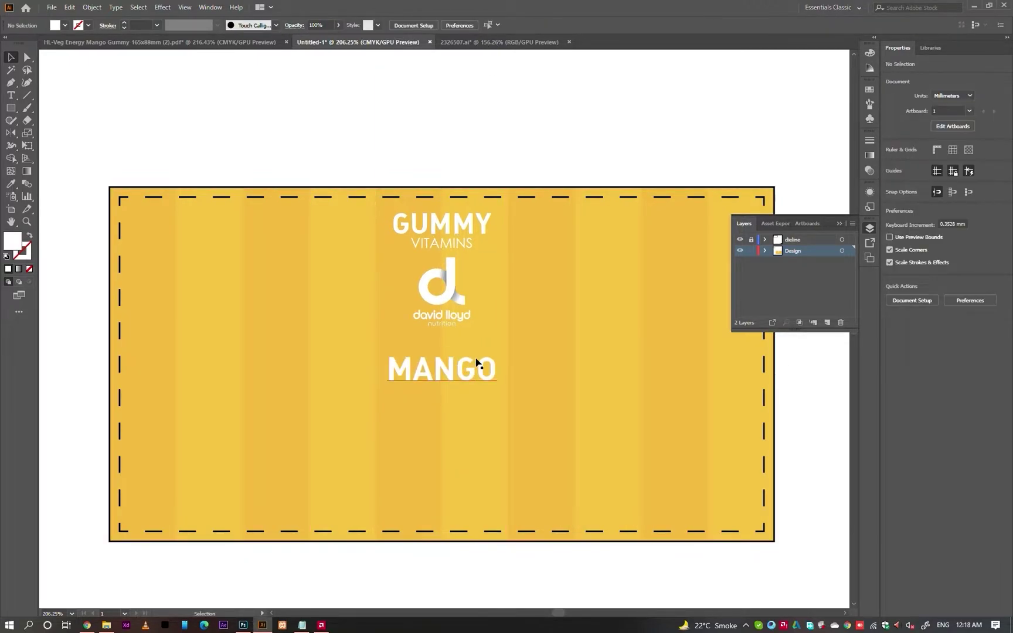
# - Enlarge MANGO to about 29.8 mm wide and place a horizontally centred copy below it reading ENERGY
pyautogui.moveTo(478, 362); pyautogui.dragTo(463, 398)
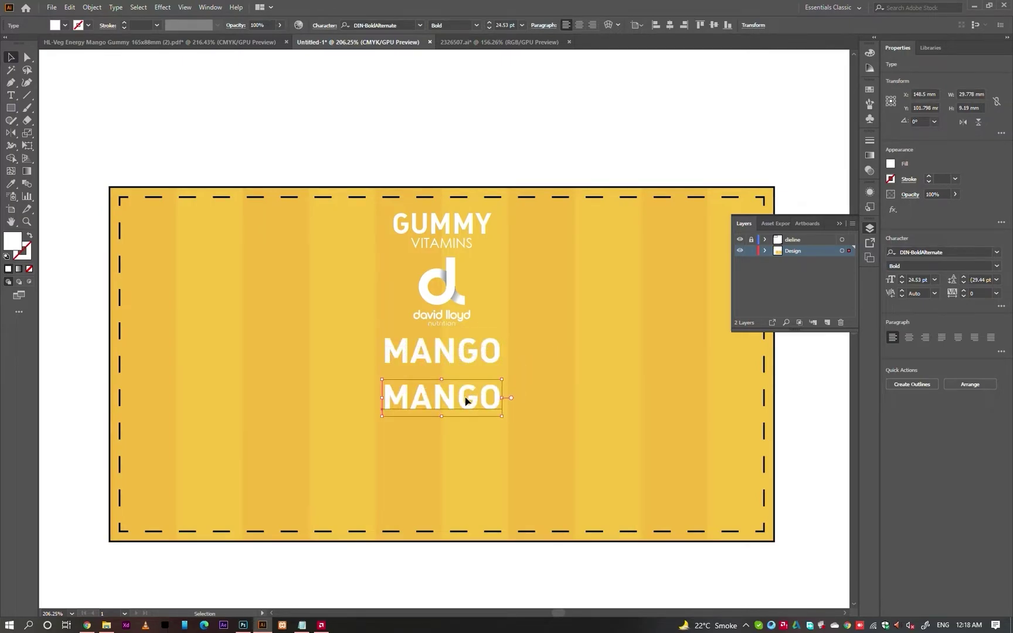
pyautogui.doubleClick(465, 396)
pyautogui.write('EEN')
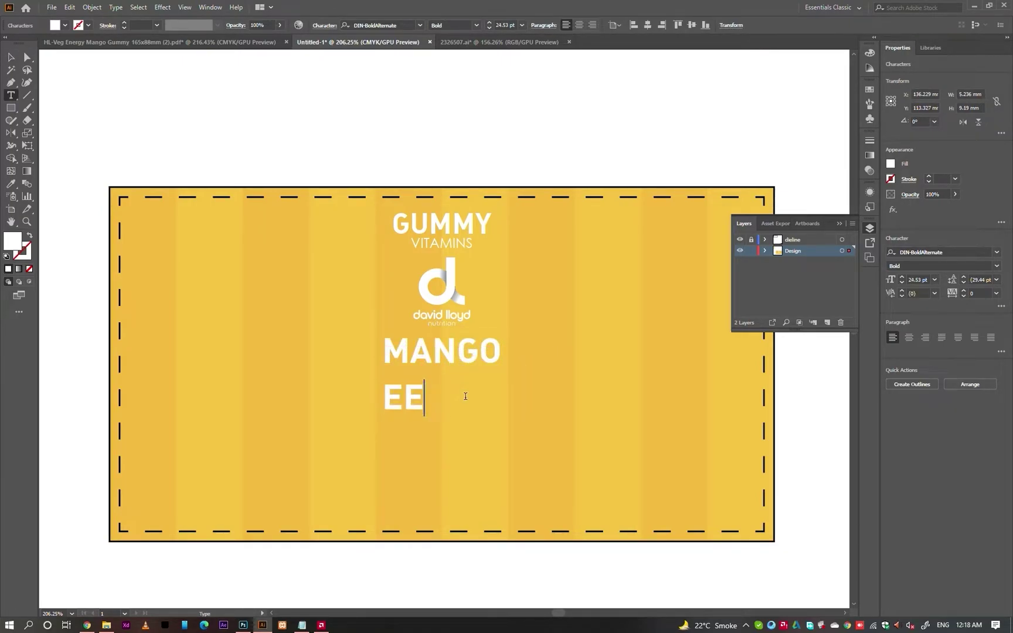
pyautogui.press('Escape')
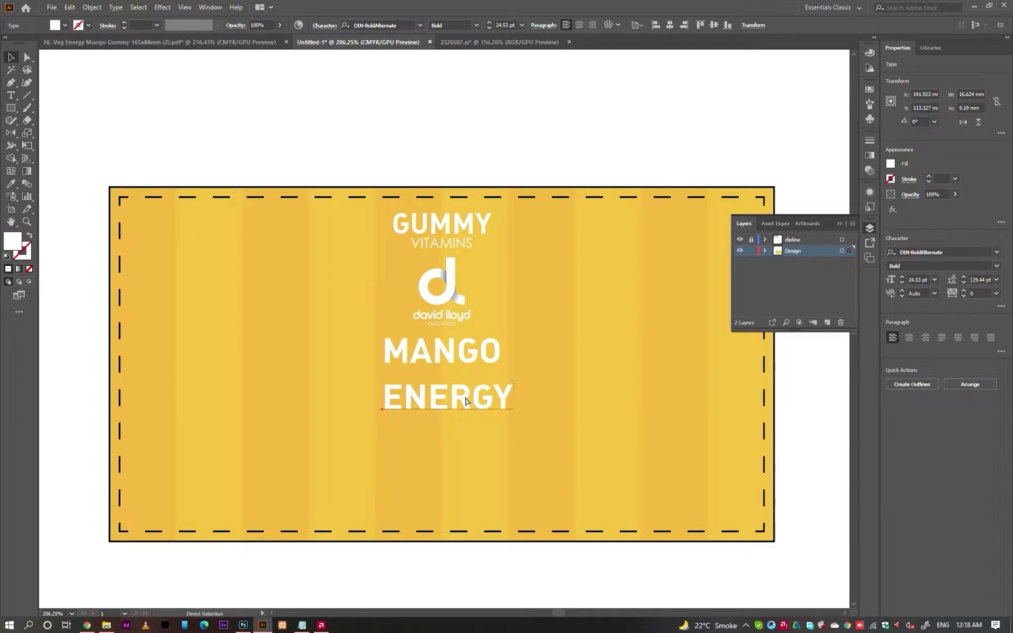
pyautogui.click(675, 26)
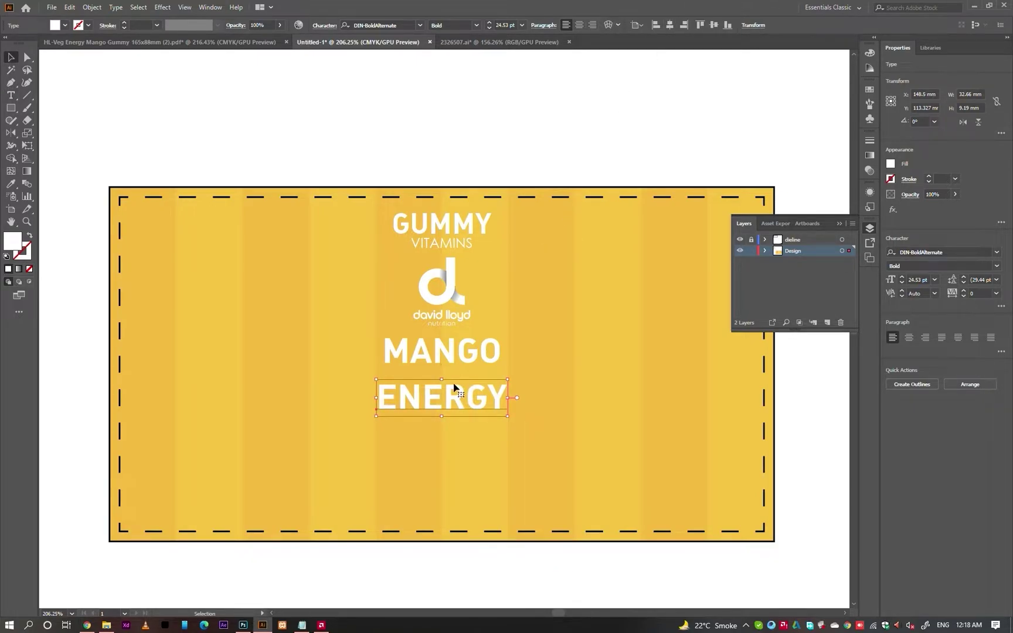
# - Scale ENERGY up to about 49.5 mm wide close under MANGO and style it as a 1 pt white outline without fill
pyautogui.moveTo(508, 399); pyautogui.dragTo(541, 399)
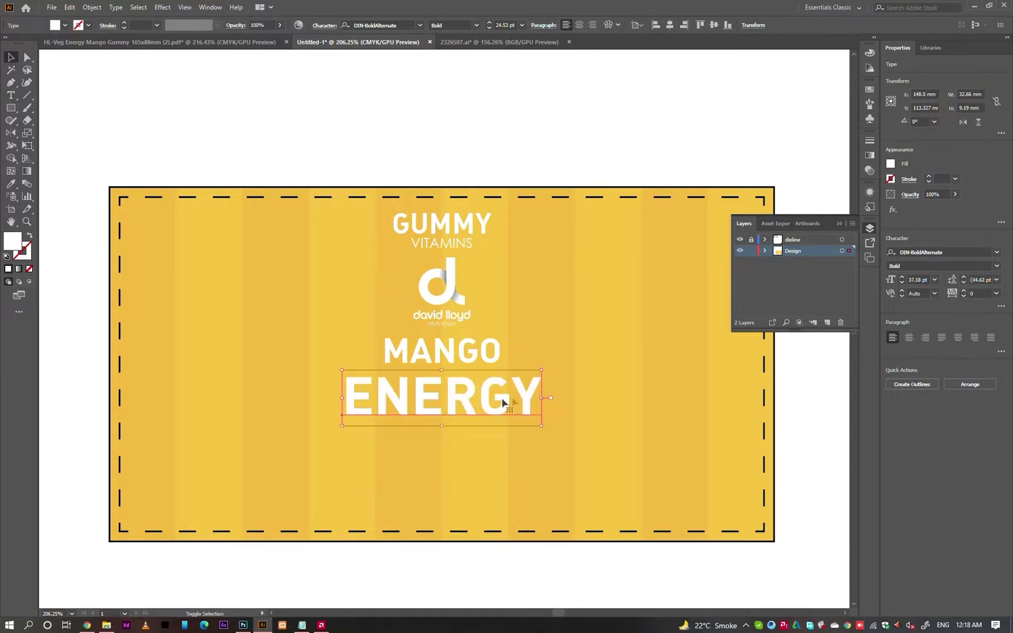
pyautogui.press('Up')
pyautogui.press('Up')
pyautogui.press('Up')
pyautogui.press('Up')
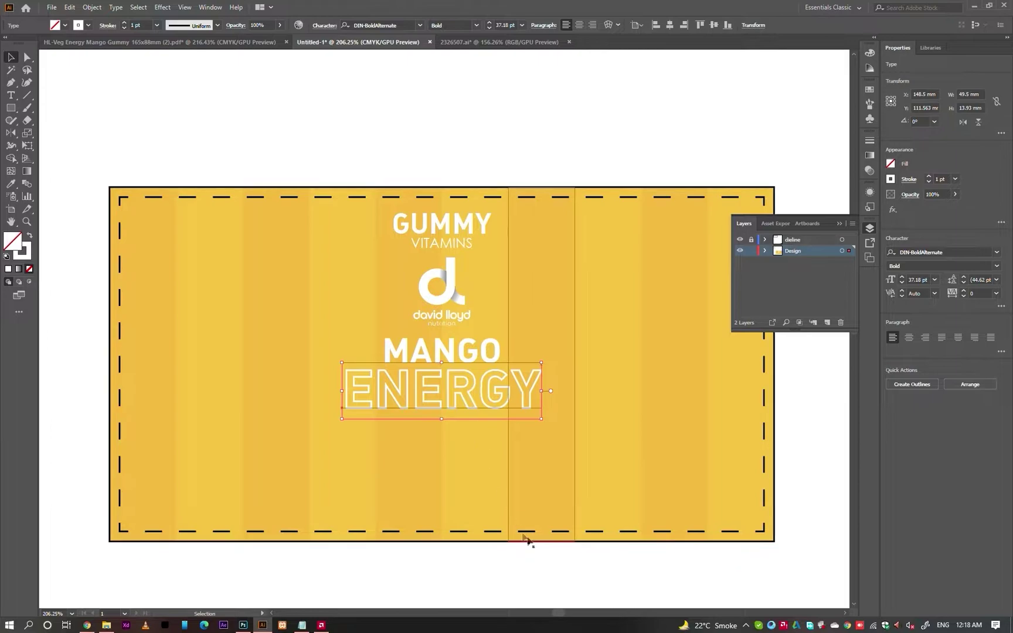
pyautogui.click(552, 564)
# - Draw a white horizontal line about 10.3 mm long just below the start of ENERGY, styled like its outline
pyautogui.hotkey('ctrl', 'space')
pyautogui.moveTo(414, 447); pyautogui.dragTo(486, 430)
pyautogui.press('space')
pyautogui.press('p')
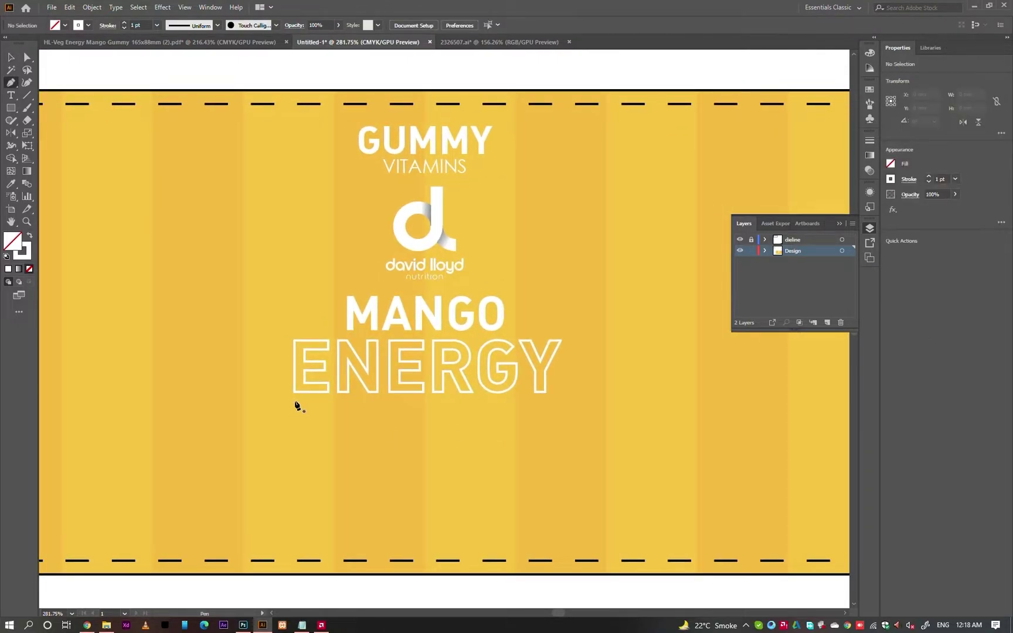
pyautogui.click(292, 404)
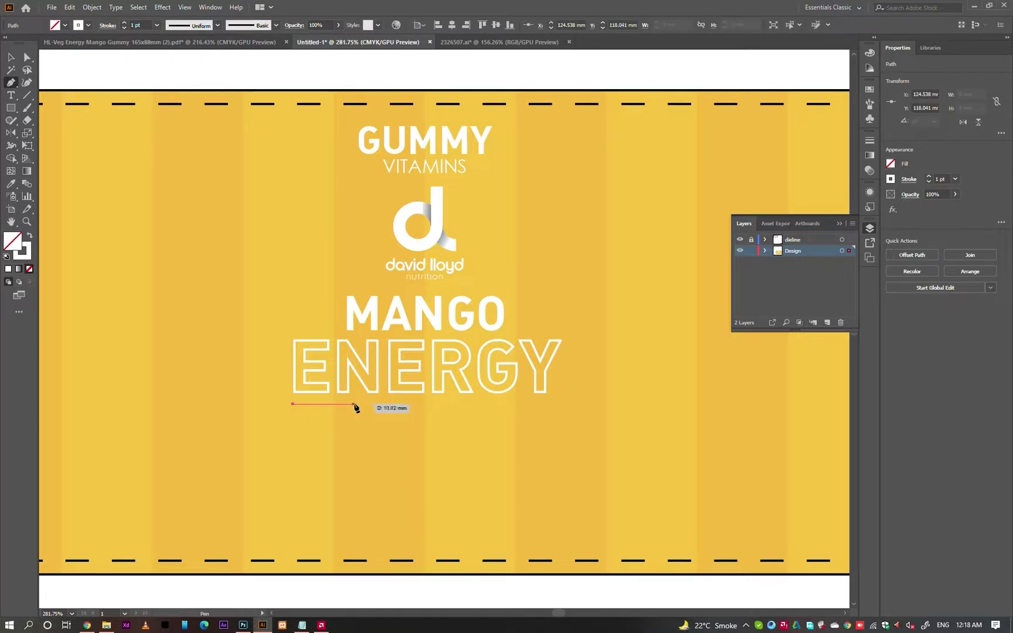
pyautogui.keyDown('shift'); pyautogui.click(350, 404); pyautogui.keyUp('shift')
pyautogui.press('i')
pyautogui.click(352, 390)
pyautogui.keyDown('ctrl'); pyautogui.click(398, 438); pyautogui.keyUp('ctrl')
pyautogui.press('v')
pyautogui.click(326, 404)
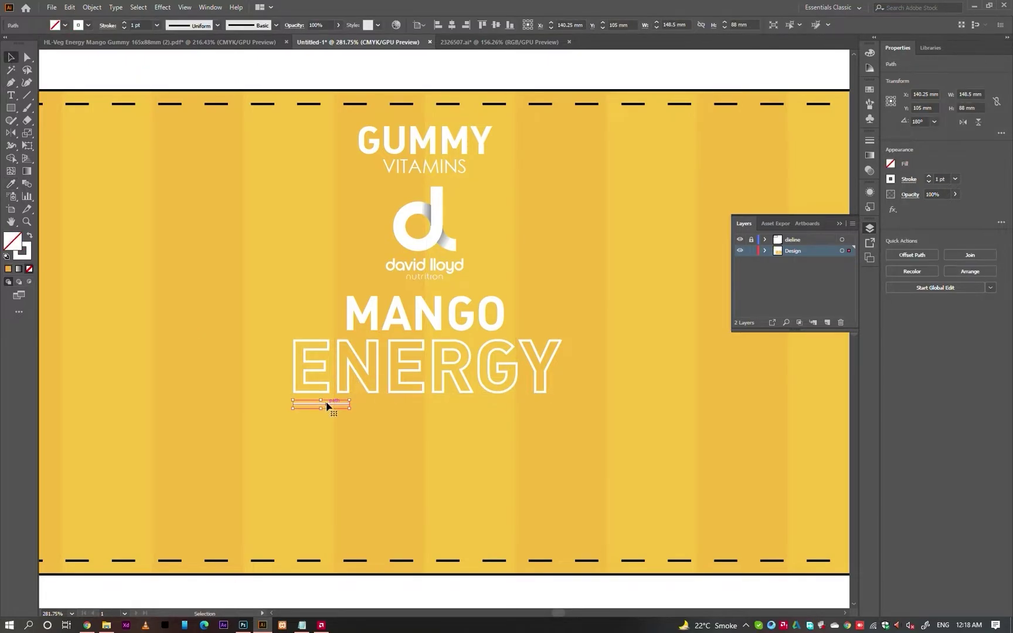
# - Copy "Maintains a constant flow of energy" from Notepad and place it as a text line below ENERGY
pyautogui.click(302, 625)
pyautogui.click(637, 349)
pyautogui.moveTo(901, 274); pyautogui.dragTo(646, 274)
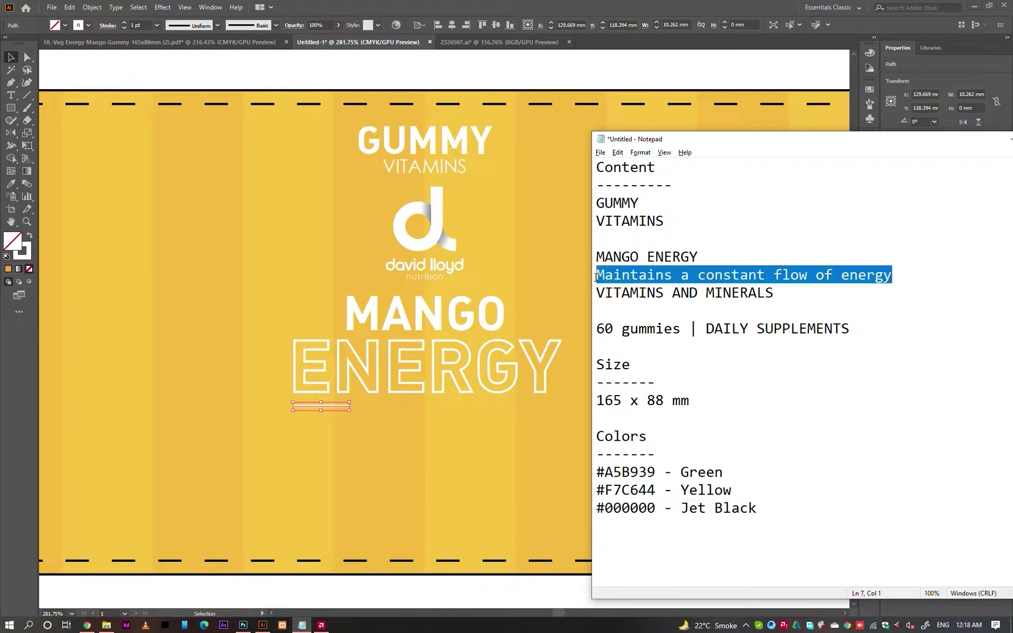
pyautogui.click(599, 5)
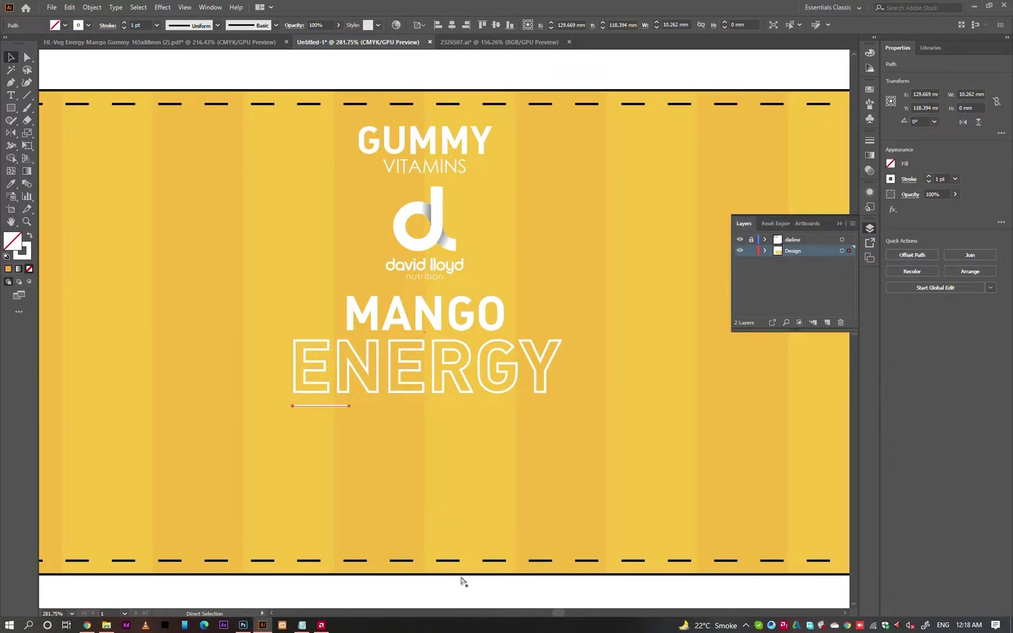
pyautogui.press('t')
pyautogui.click(402, 497)
pyautogui.write('Maintains a constant flow of energy')
pyautogui.press('Escape')
pyautogui.moveTo(409, 486); pyautogui.dragTo(220, 475)
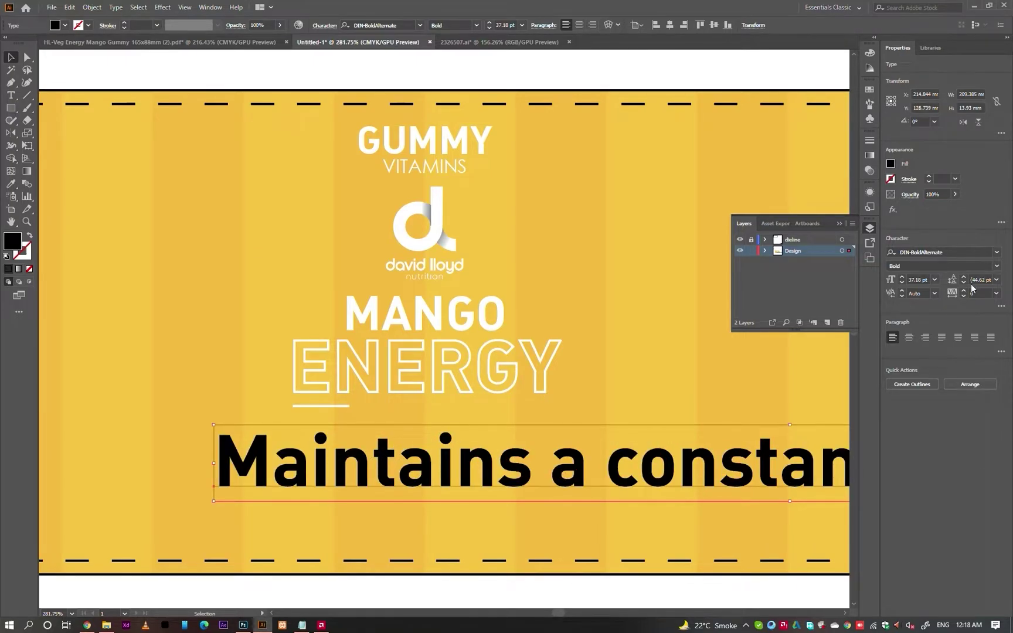
# - Make the tagline white and scale it to about 48.7 mm wide below the short line, aligned with ENERGY's left edge
pyautogui.press('i')
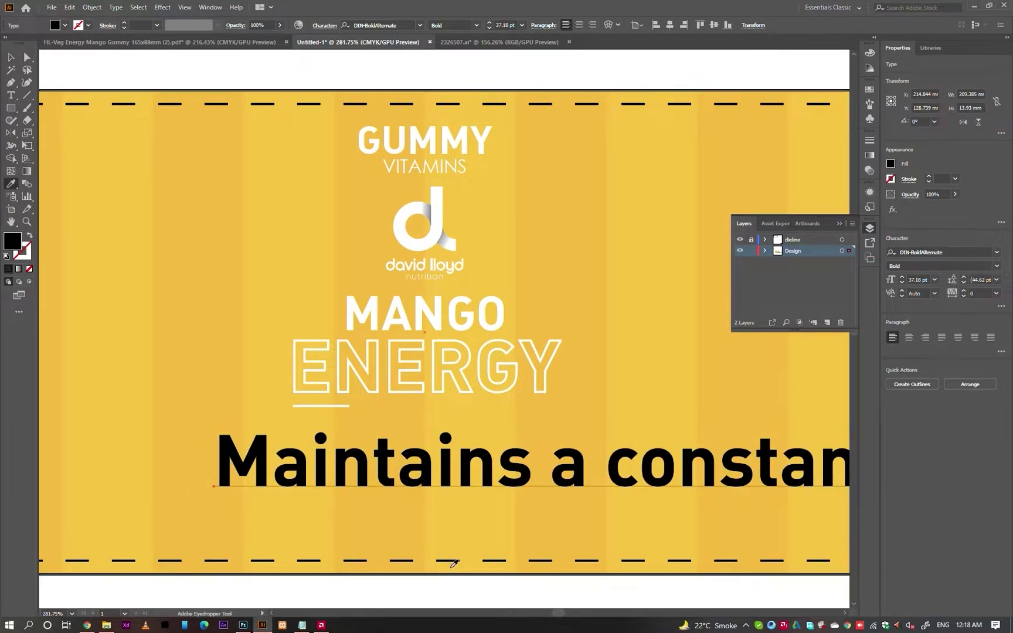
pyautogui.click(442, 587)
pyautogui.press('v')
pyautogui.moveTo(216, 463); pyautogui.dragTo(443, 463)
pyautogui.moveTo(589, 455); pyautogui.dragTo(460, 456)
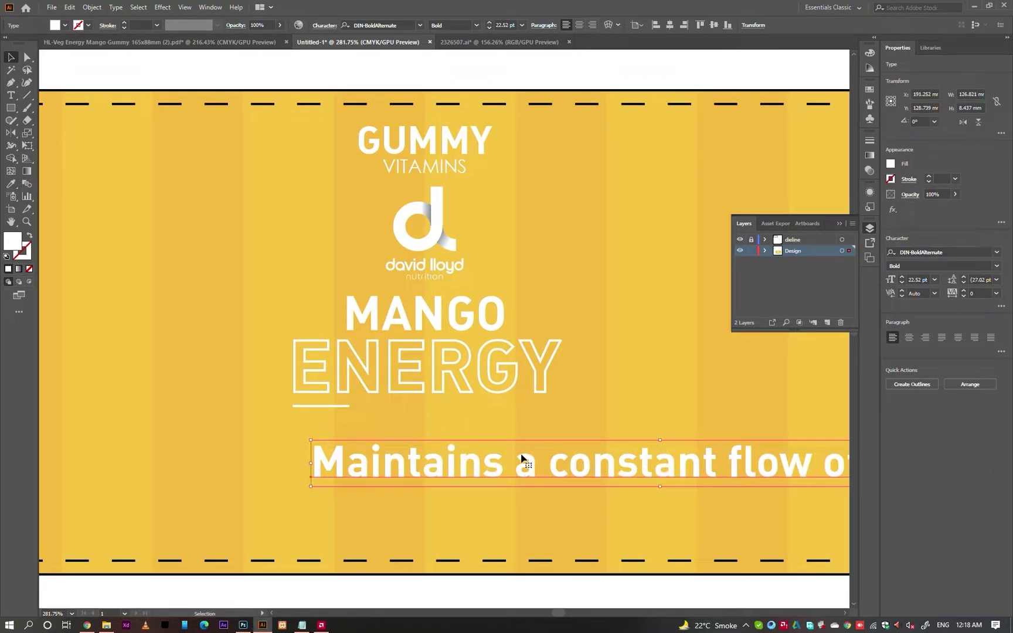
pyautogui.moveTo(414, 472); pyautogui.dragTo(347, 434)
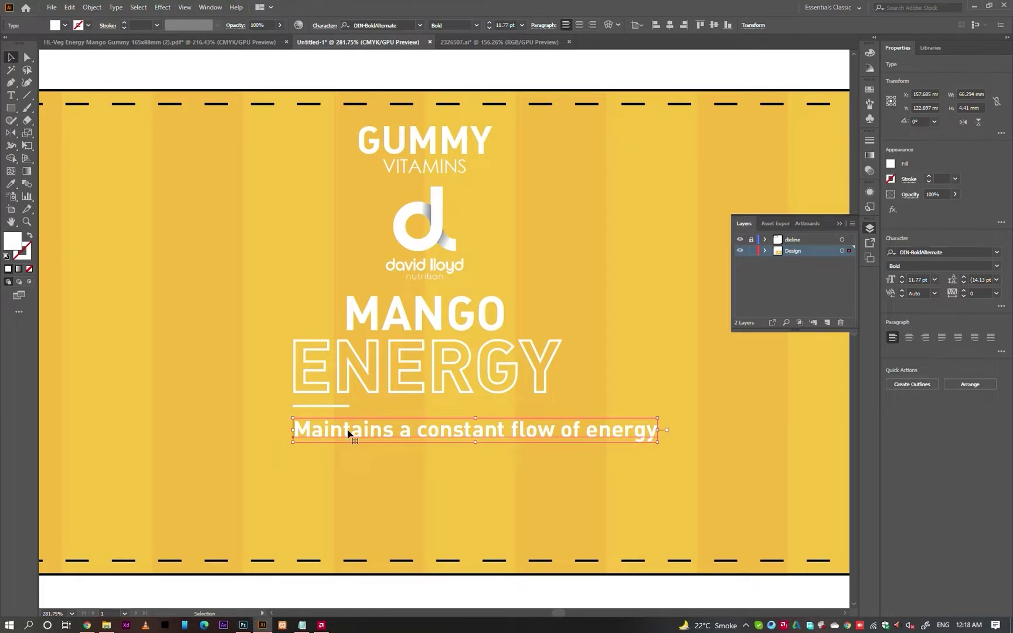
pyautogui.moveTo(657, 430); pyautogui.dragTo(560, 431)
# - Nudge the short line down, then duplicate the tagline just below and set the upper one in All Caps
pyautogui.scroll(-1, 561, 430)
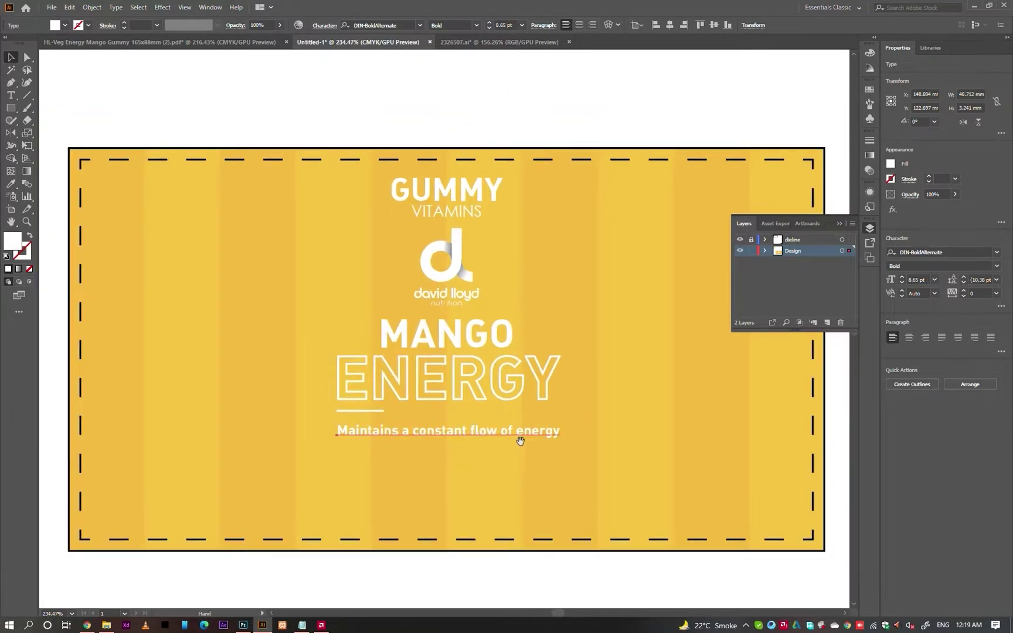
pyautogui.click(384, 412)
pyautogui.click(450, 434)
pyautogui.moveTo(434, 431); pyautogui.dragTo(434, 446)
pyautogui.hotkey('ctrl', 't')
pyautogui.click(485, 76)
pyautogui.click(504, 83)
pyautogui.click(380, 185)
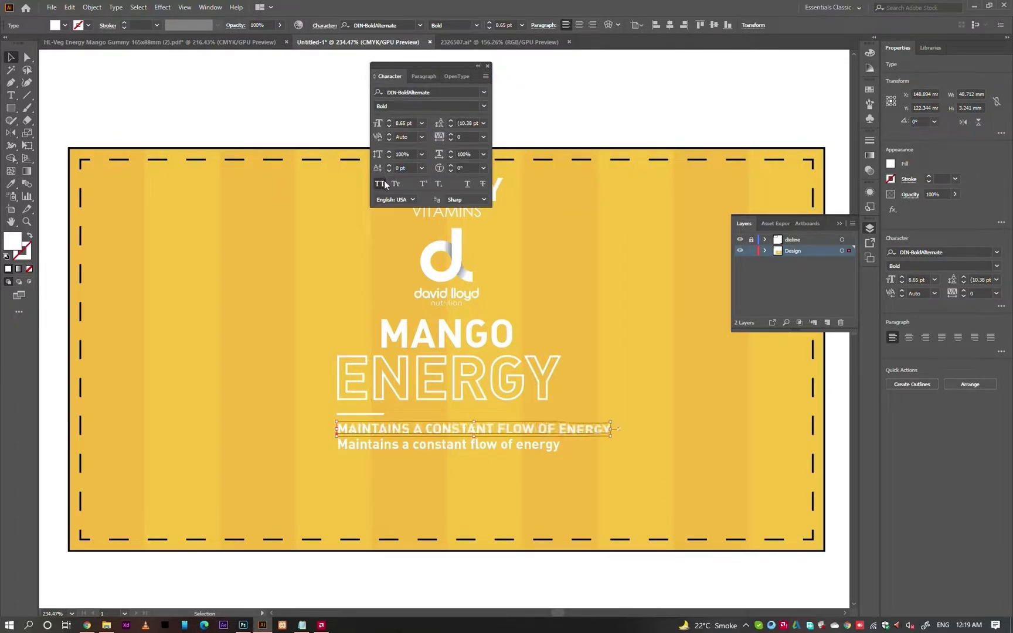
pyautogui.click(488, 67)
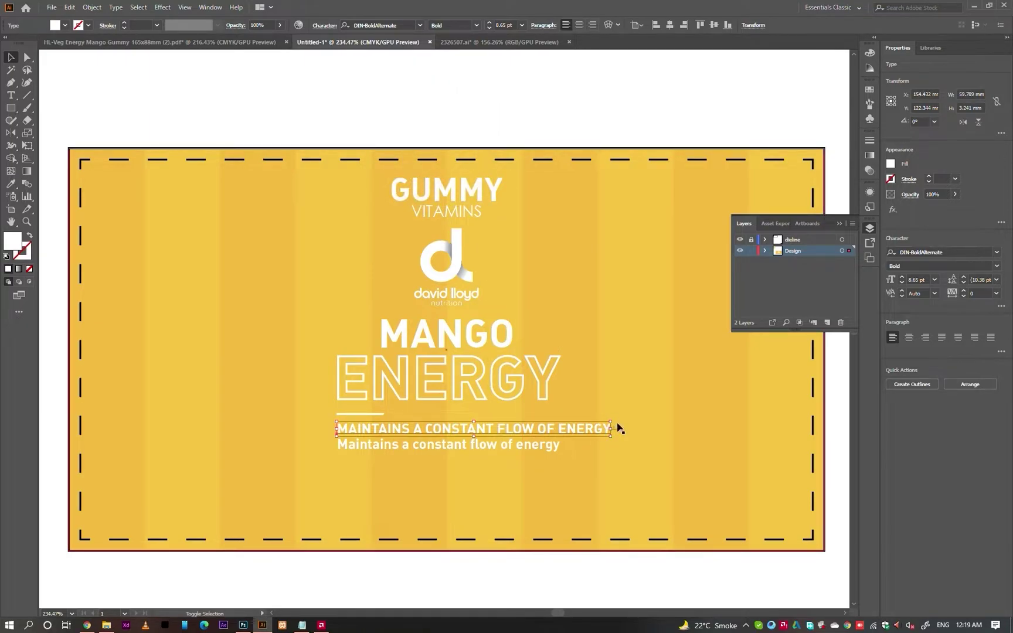
# - Scale the All Caps tagline down to about 48.7 mm wide and delete the lowercase copy below it
pyautogui.moveTo(614, 428); pyautogui.dragTo(560, 429)
pyautogui.click(526, 448)
pyautogui.press('Delete')
# - Duplicate the tagline directly below and replace the copy's text with VITAMINS AND MINERALS from Notepad
pyautogui.moveTo(470, 436)
pyautogui.mouseDown()
pyautogui.moveTo(469, 452)
pyautogui.moveTo(478, 439)
pyautogui.mouseUp()
pyautogui.hotkey('alt', 'Tab')
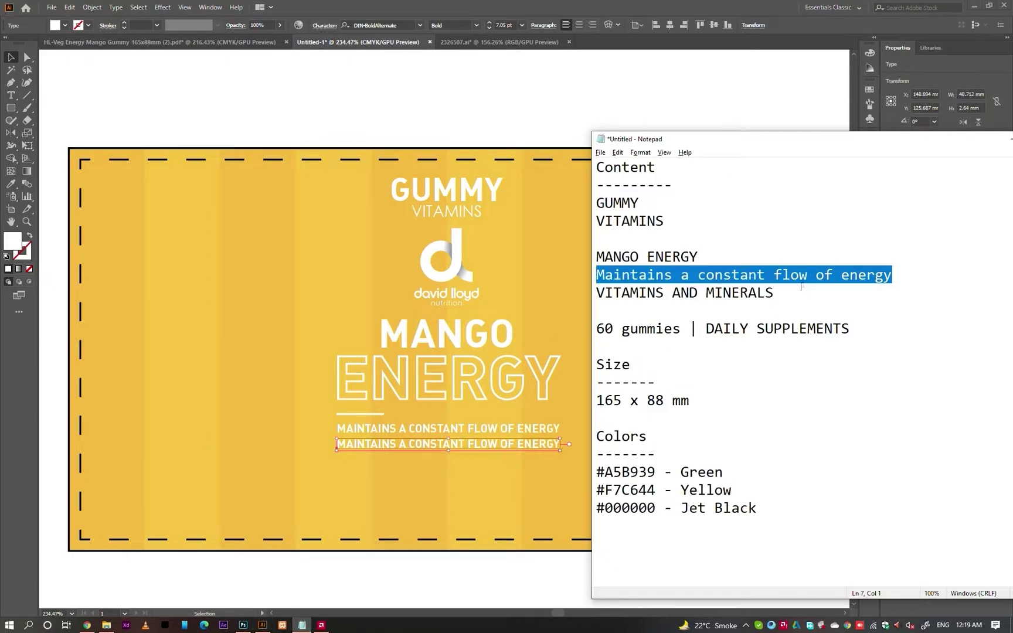
pyautogui.moveTo(787, 295); pyautogui.dragTo(493, 293)
pyautogui.hotkey('ctrl', 'c')
pyautogui.click(688, 5)
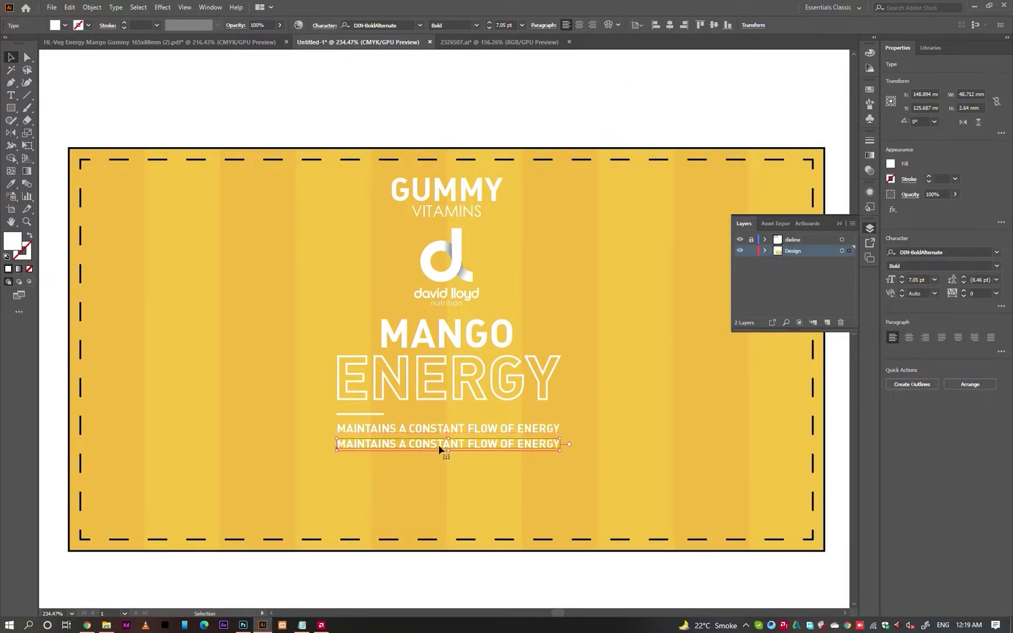
pyautogui.doubleClick(439, 443)
pyautogui.hotkey('ctrl', 'a')
pyautogui.hotkey('ctrl', 'v')
pyautogui.press('Escape')
pyautogui.press('Up')
pyautogui.click(470, 580)
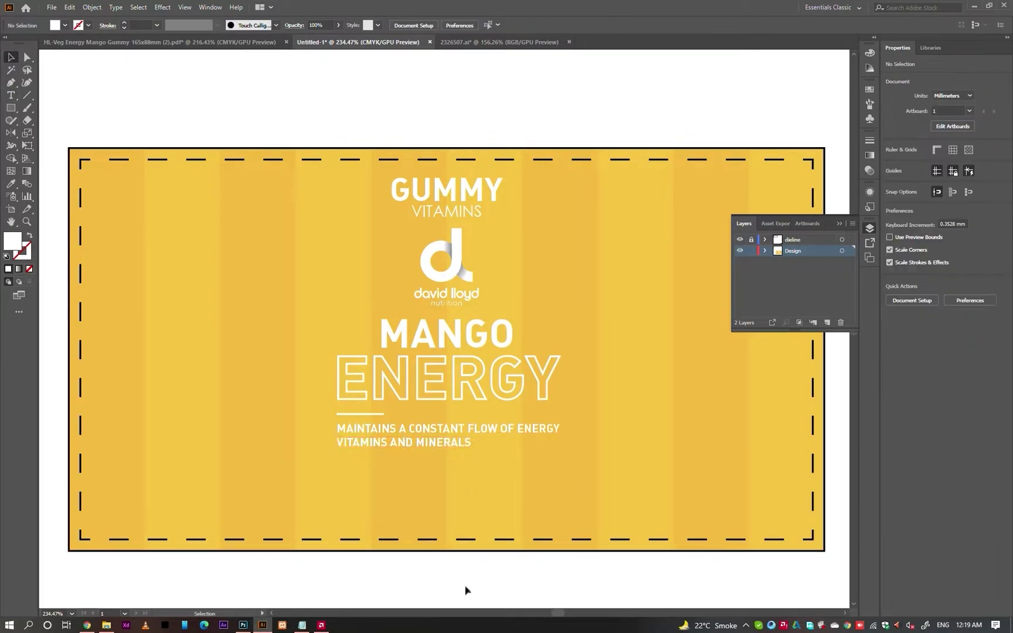
# - Duplicate the MANGO line below the tagline text and replace its wording with "60 gummies" copied from Notepad
pyautogui.moveTo(467, 525); pyautogui.dragTo(468, 481)
pyautogui.moveTo(425, 515); pyautogui.dragTo(439, 529)
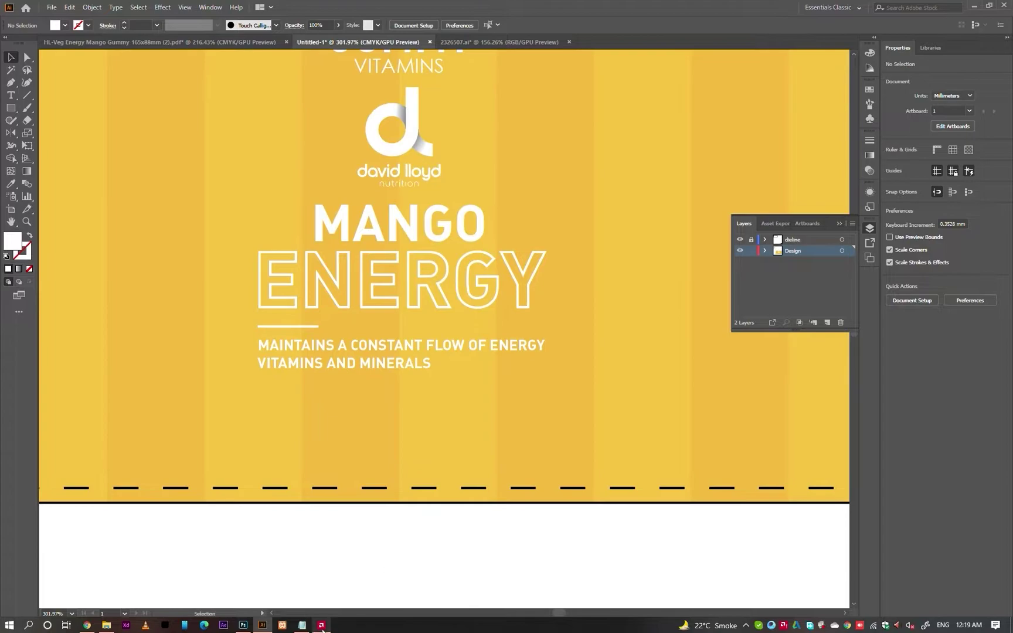
pyautogui.click(306, 626)
pyautogui.moveTo(681, 329); pyautogui.dragTo(596, 329)
pyautogui.hotkey('ctrl', 'c')
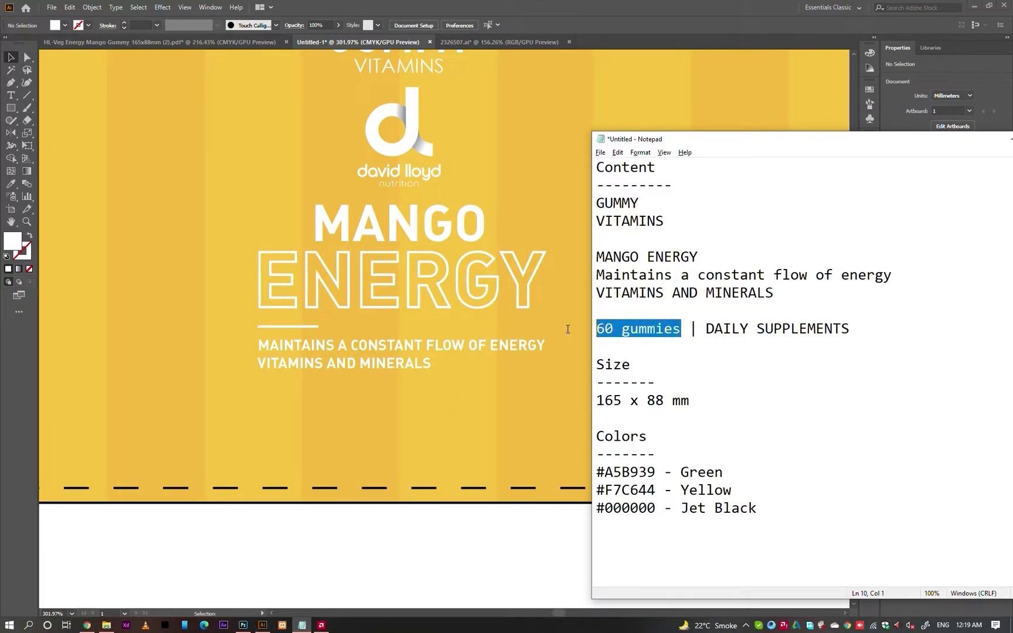
pyautogui.click(373, 557)
pyautogui.press('a')
pyautogui.moveTo(412, 227); pyautogui.dragTo(359, 417)
pyautogui.doubleClick(358, 418)
pyautogui.hotkey('ctrl', 'v')
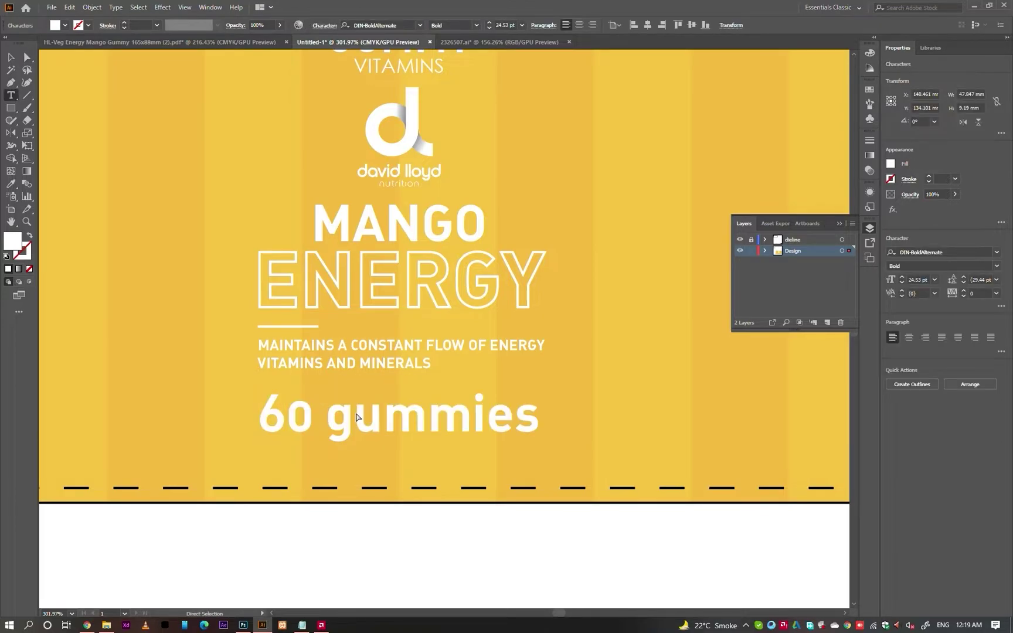
# - Set the 60 gummies line in All Caps and place it in front, left-aligned with the tagline
pyautogui.hotkey('ctrl', 'a')
pyautogui.hotkey('ctrl', 't')
pyautogui.click(379, 183)
pyautogui.keyDown('ctrl'); pyautogui.click(396, 576); pyautogui.keyUp('ctrl')
pyautogui.keyDown('ctrl'); pyautogui.click(376, 425); pyautogui.keyUp('ctrl')
pyautogui.hotkey('ctrl', 'x')
pyautogui.press('v')
pyautogui.hotkey('ctrl', 'f')
pyautogui.keyDown('shift'); pyautogui.click(298, 350); pyautogui.keyUp('shift')
pyautogui.keyDown('shift'); pyautogui.click(297, 351); pyautogui.keyUp('shift')
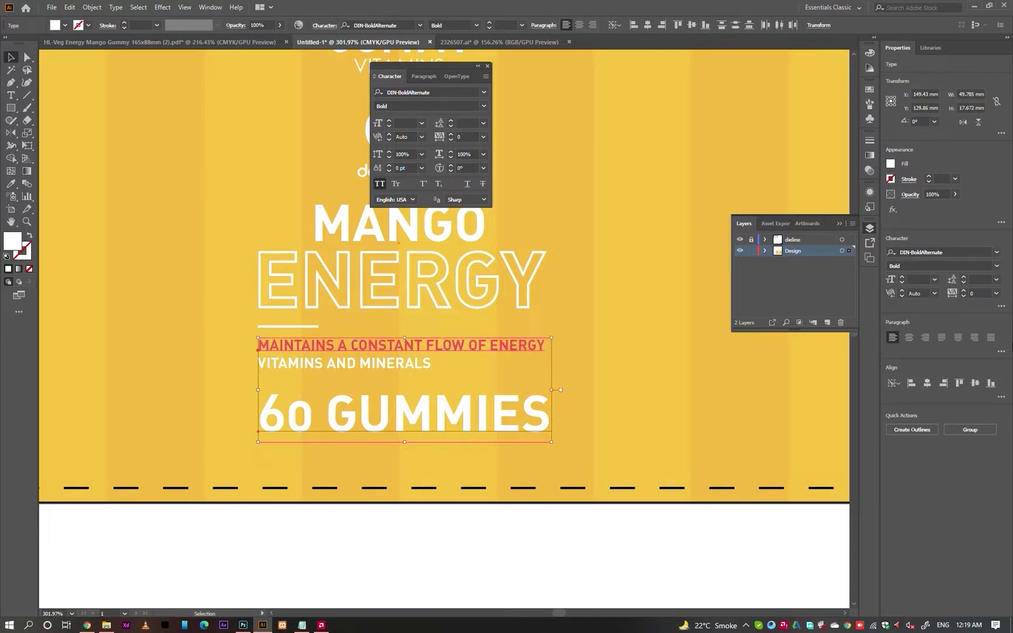
pyautogui.click(554, 599)
# - Scale the 60 GUMMIES line down to about 26.2 mm wide, keeping its left edge in line with the tagline
pyautogui.click(545, 421)
pyautogui.hotkey('ctrl', '0')
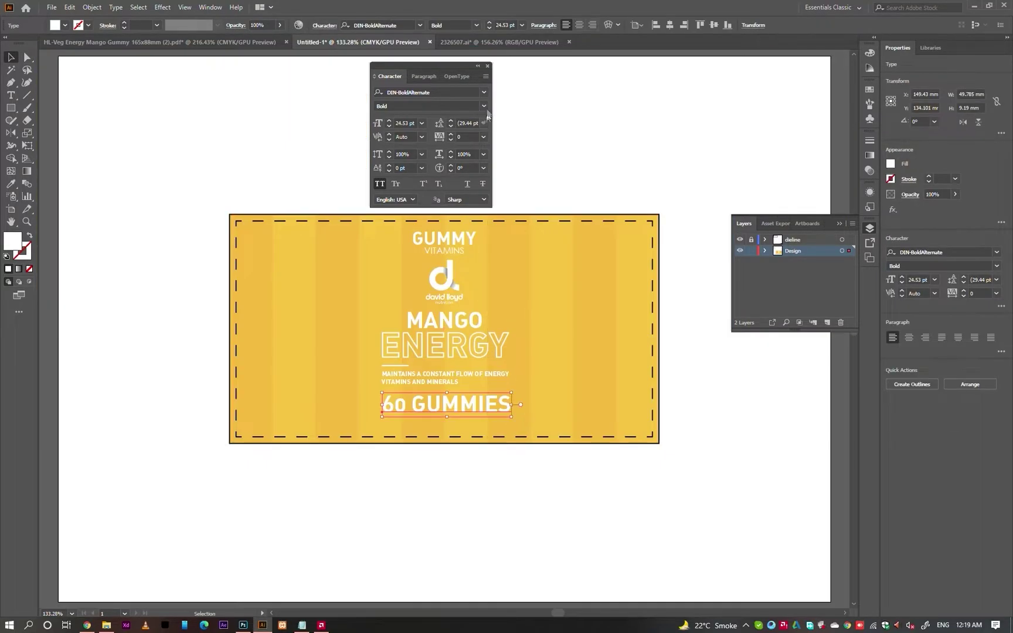
pyautogui.click(489, 67)
pyautogui.scroll(3, 501, 399)
pyautogui.moveTo(517, 409); pyautogui.dragTo(412, 417)
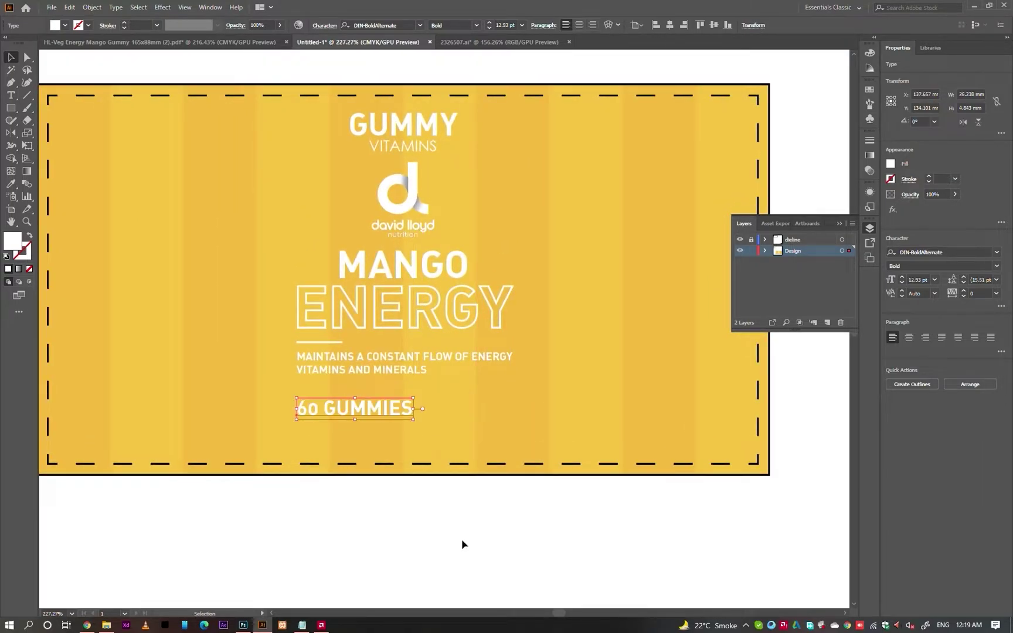
# - Draw a vertical divider line about 7.5 mm tall after 60 GUMMIES, with a white stroke and no fill
pyautogui.click(441, 496)
pyautogui.press('p')
pyautogui.click(425, 395)
pyautogui.click(425, 428)
pyautogui.press('v')
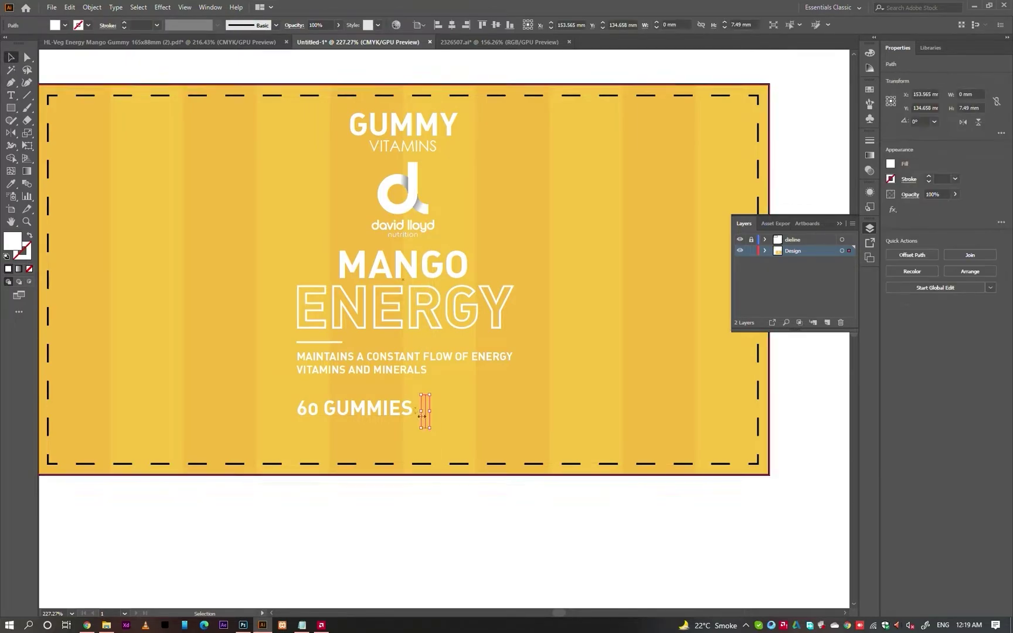
pyautogui.hotkey('shift', 'x')
pyautogui.click(452, 495)
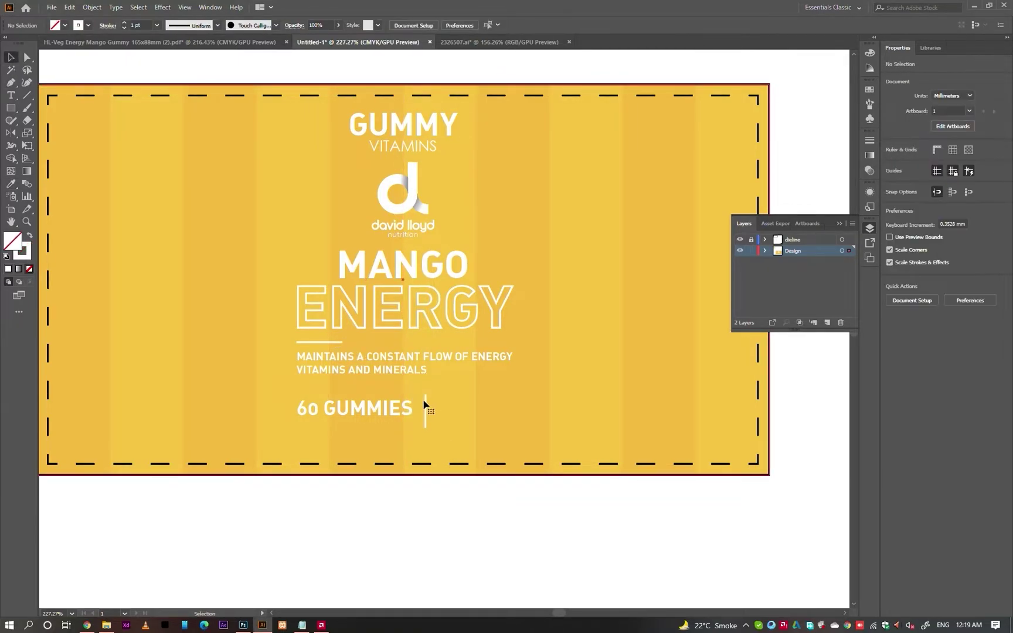
pyautogui.click(425, 404)
pyautogui.click(441, 517)
# - Duplicate 60 GUMMIES to the other side of the divider and replace its wording with DAILY SUPPLEMENT on two lines
pyautogui.moveTo(373, 419); pyautogui.dragTo(531, 418)
pyautogui.tripleClick(489, 405)
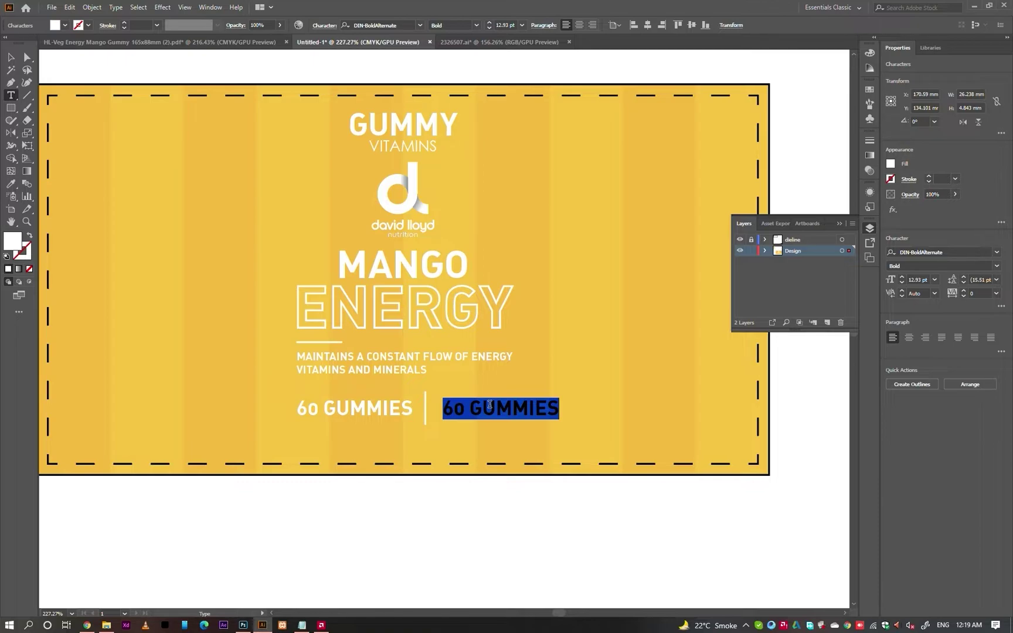
pyautogui.write('DAILY')
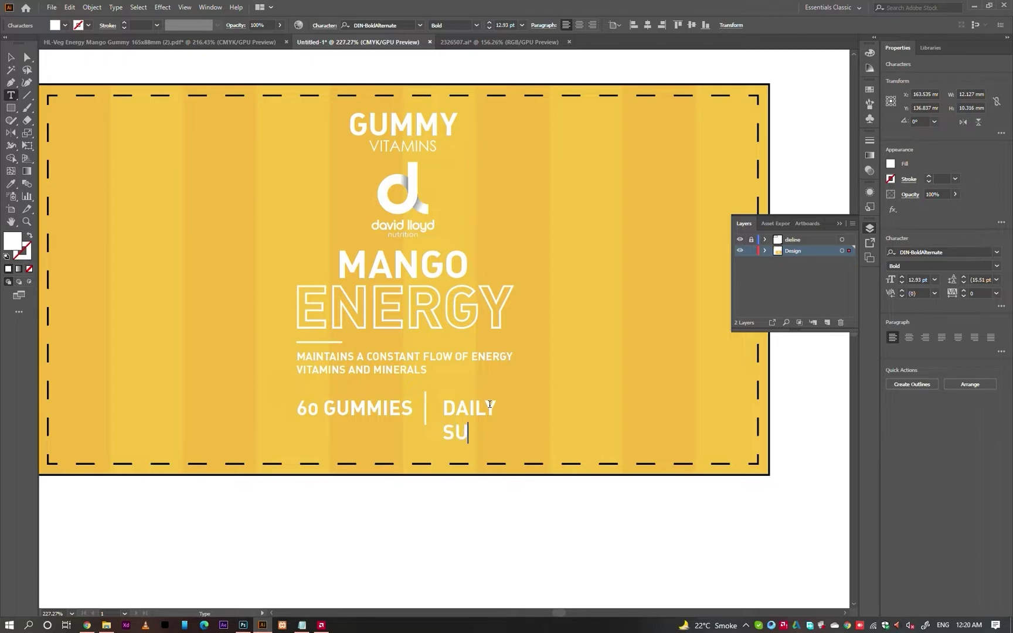
pyautogui.press('Escape')
# - Set the DAILY SUPPLEMENT text in Century Gothic Bold with 13 pt leading
pyautogui.press('i')
pyautogui.click(923, 253)
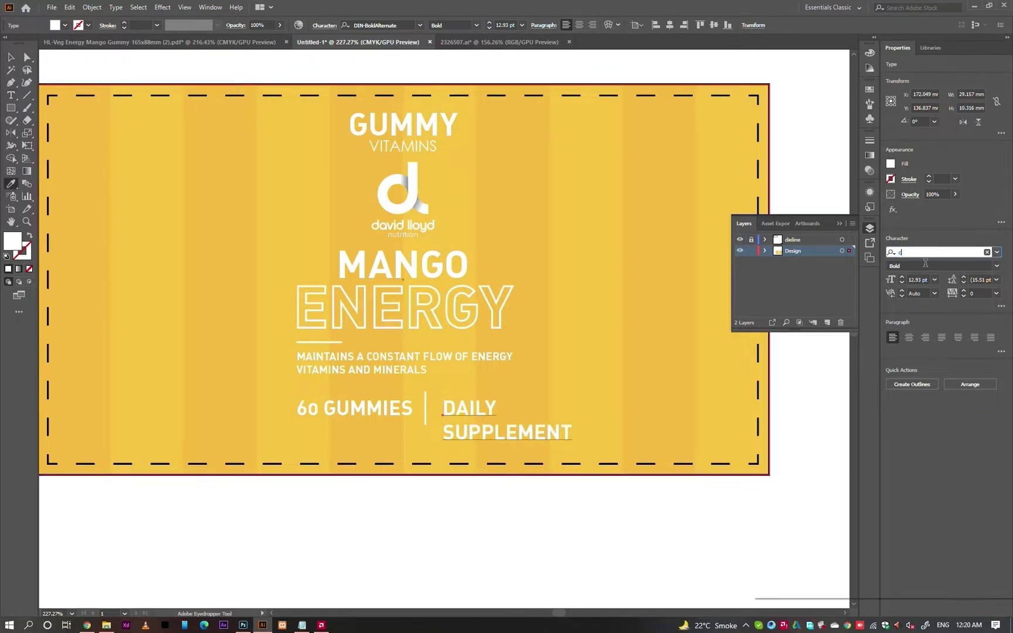
pyautogui.write('cent')
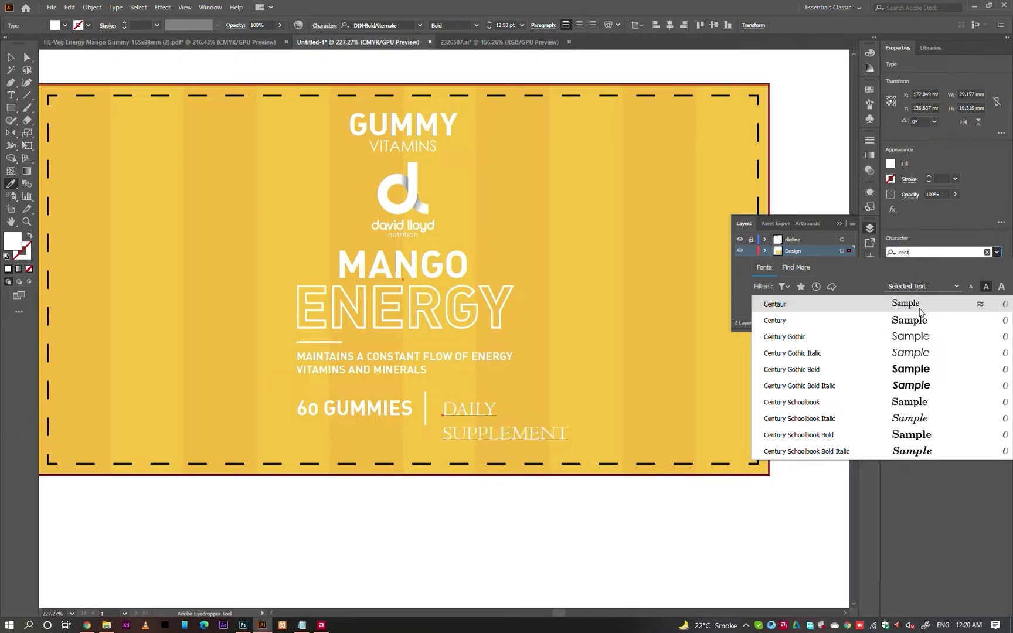
pyautogui.click(906, 336)
pyautogui.scroll(-1, 937, 267)
pyautogui.keyDown('ctrl'); pyautogui.click(592, 509); pyautogui.keyUp('ctrl')
pyautogui.scroll(1, 464, 435)
pyautogui.press('v')
pyautogui.click(502, 443)
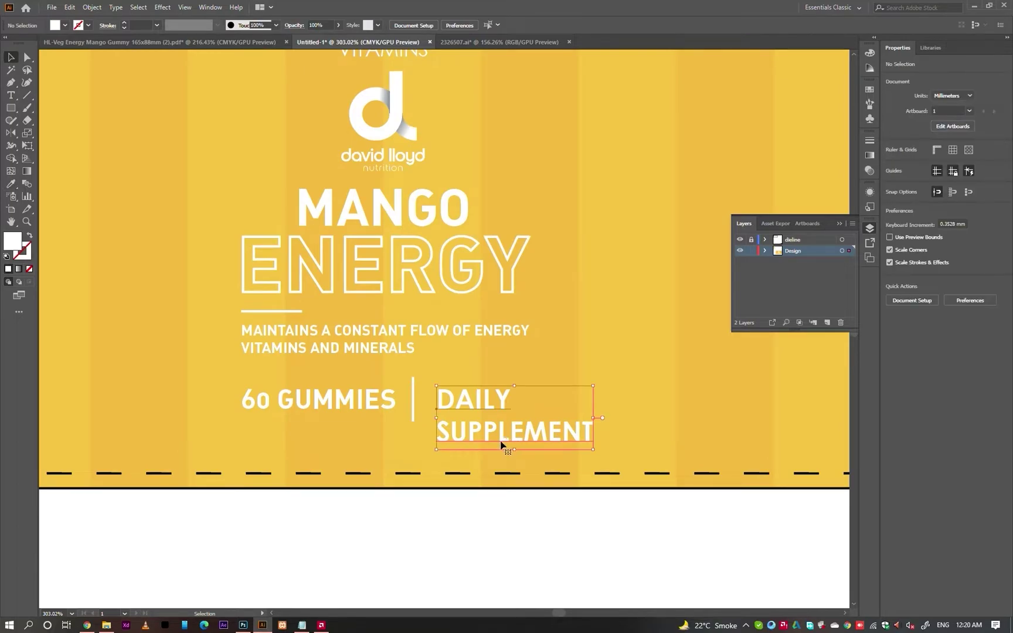
pyautogui.click(501, 445)
pyautogui.scroll(-3, 977, 279)
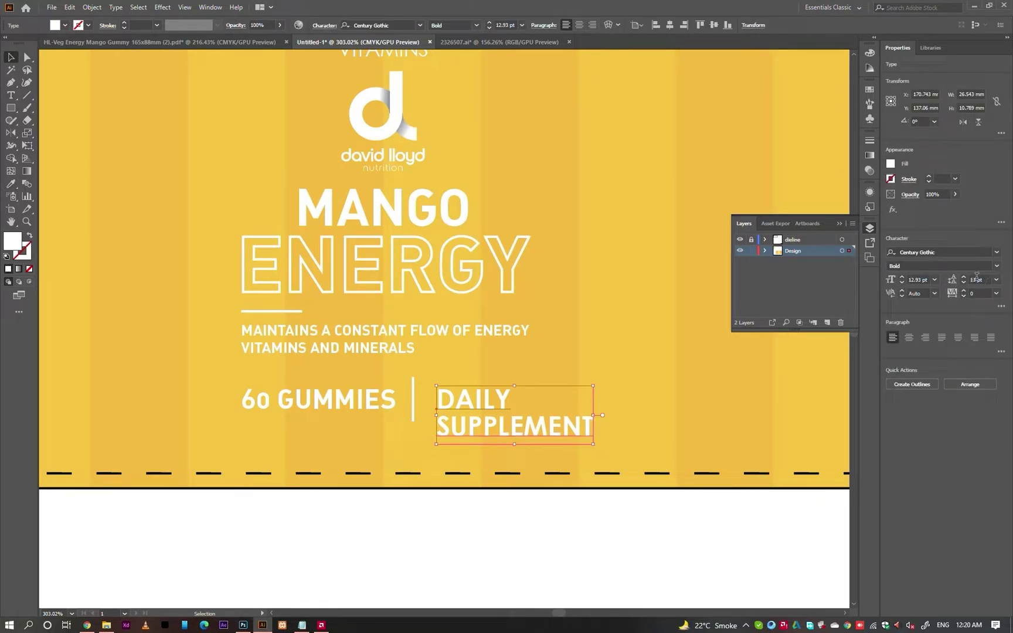
# - Scale DAILY SUPPLEMENT down to about 9.58 pt and position it just after the divider, vertically centred on the line
pyautogui.moveTo(492, 425); pyautogui.dragTo(479, 412)
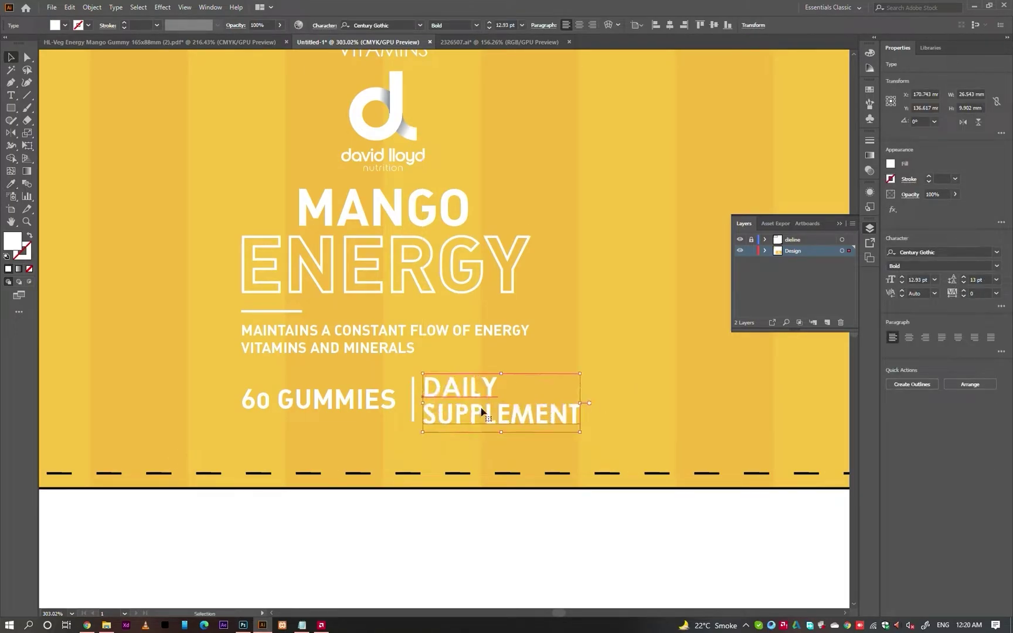
pyautogui.moveTo(579, 402); pyautogui.dragTo(540, 403)
pyautogui.click(511, 467)
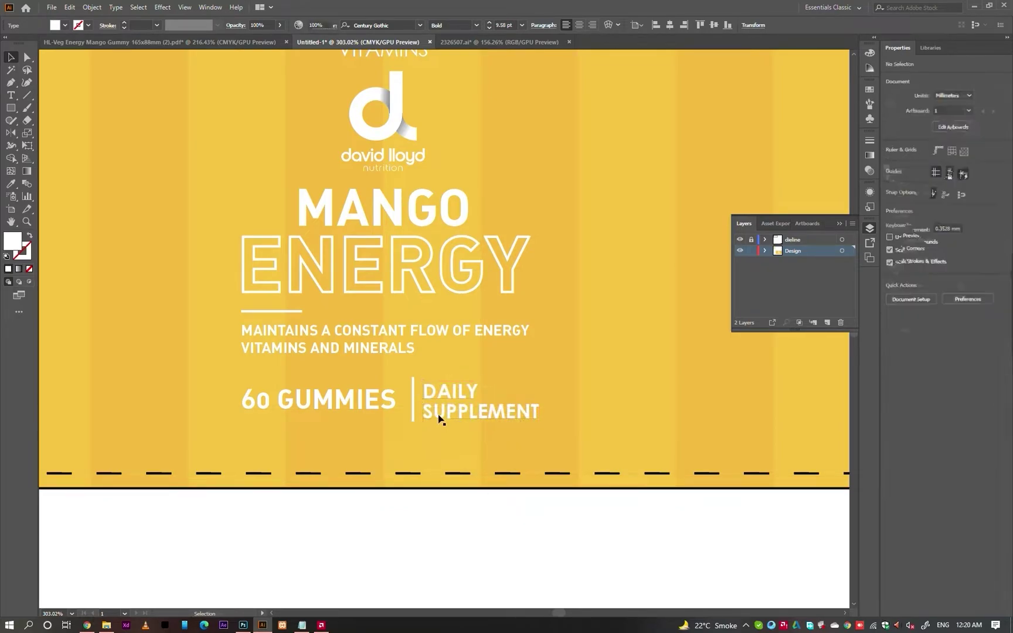
pyautogui.moveTo(438, 414); pyautogui.dragTo(439, 413)
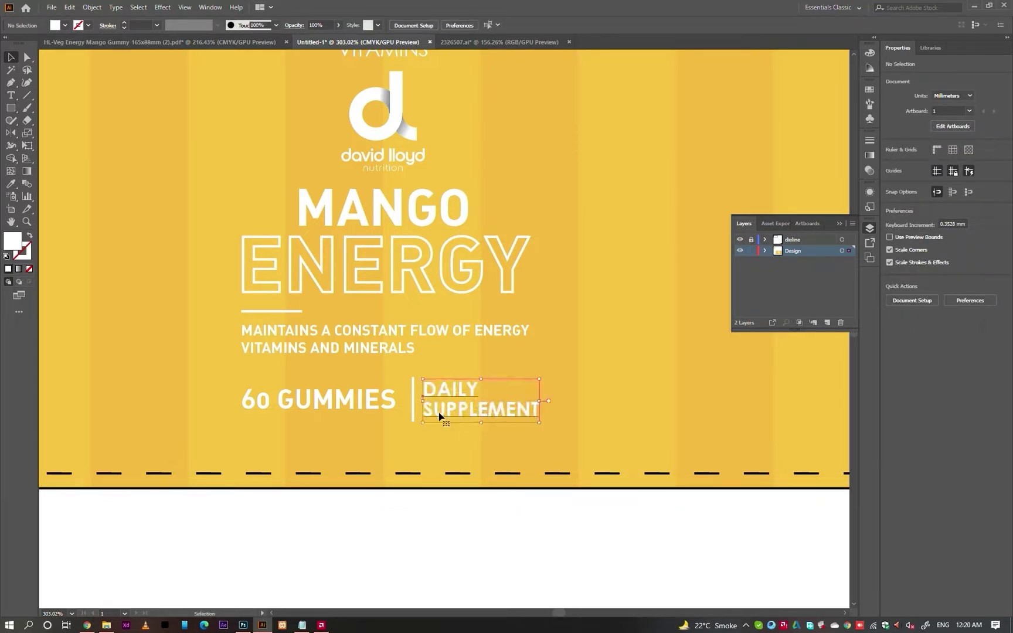
pyautogui.press('Right')
pyautogui.press('Right')
# - Lock the label's background shapes so that the product details can be selected on their own
pyautogui.hotkey('ctrl', '0')
pyautogui.hotkey('ctrl', 'shift', 'a')
pyautogui.scroll(3, 444, 382)
pyautogui.moveTo(545, 405); pyautogui.dragTo(426, 431)
pyautogui.hotkey('ctrl', 'z')
pyautogui.hotkey('ctrl', '2')
pyautogui.click(573, 411)
pyautogui.hotkey('ctrl', '2')
# - Group 60 GUMMIES, the divider and DAILY SUPPLEMENT, and scale the group to about 48.7 mm wide to match the tagline
pyautogui.click(391, 437)
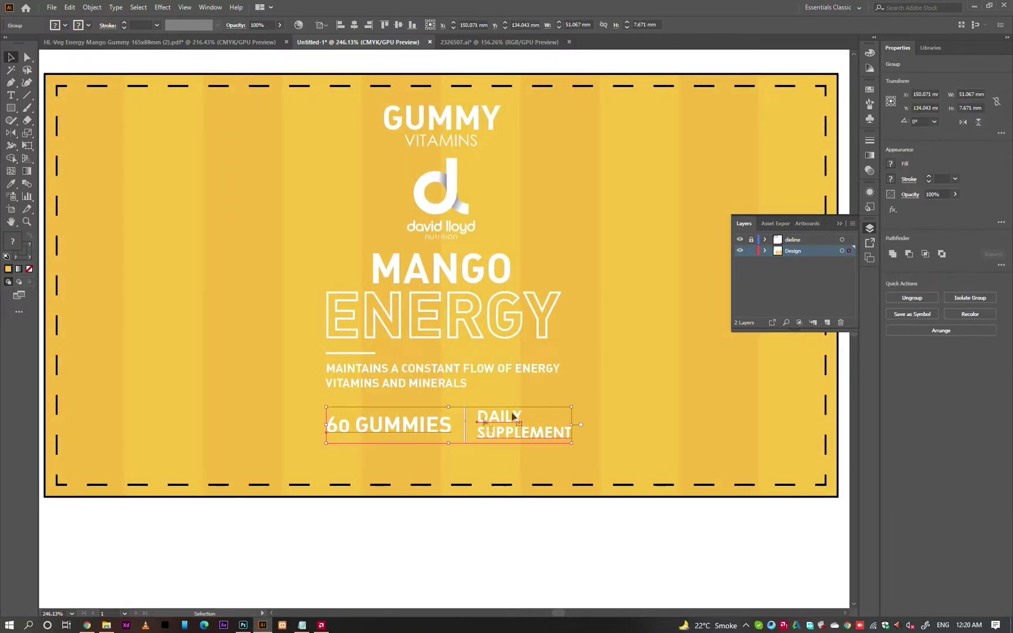
pyautogui.moveTo(572, 425); pyautogui.dragTo(561, 425)
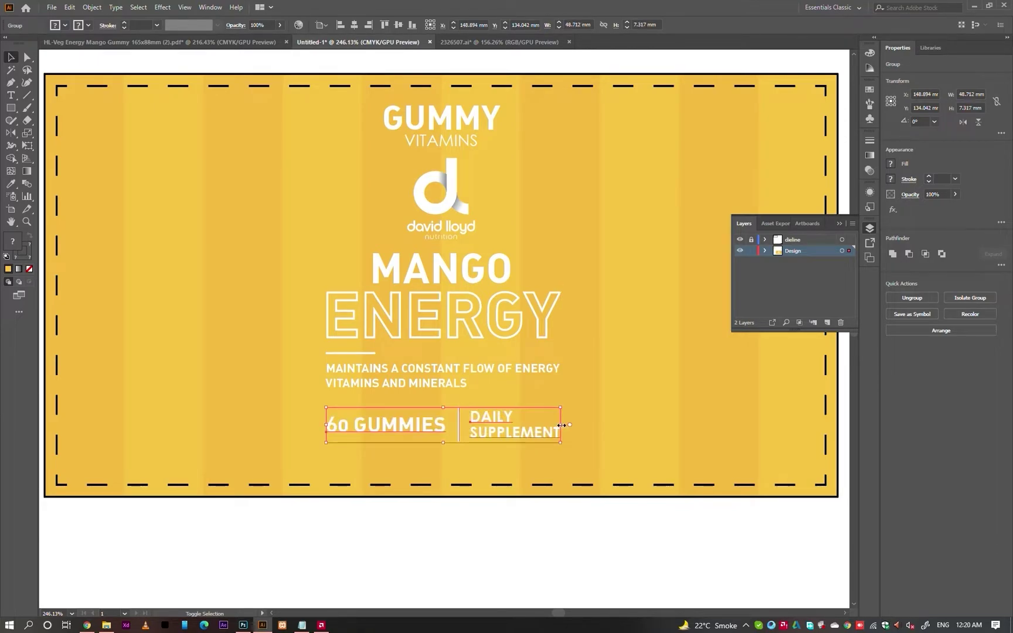
pyautogui.click(565, 511)
# - Unlock the dieline layer and move the ingredients and barcode block onto the label's left panel, inside the dashed margin
pyautogui.moveTo(567, 485); pyautogui.dragTo(402, 464)
pyautogui.scroll(-3, 591, 506)
pyautogui.scroll(-3, 402, 463)
pyautogui.moveTo(556, 527); pyautogui.dragTo(386, 217)
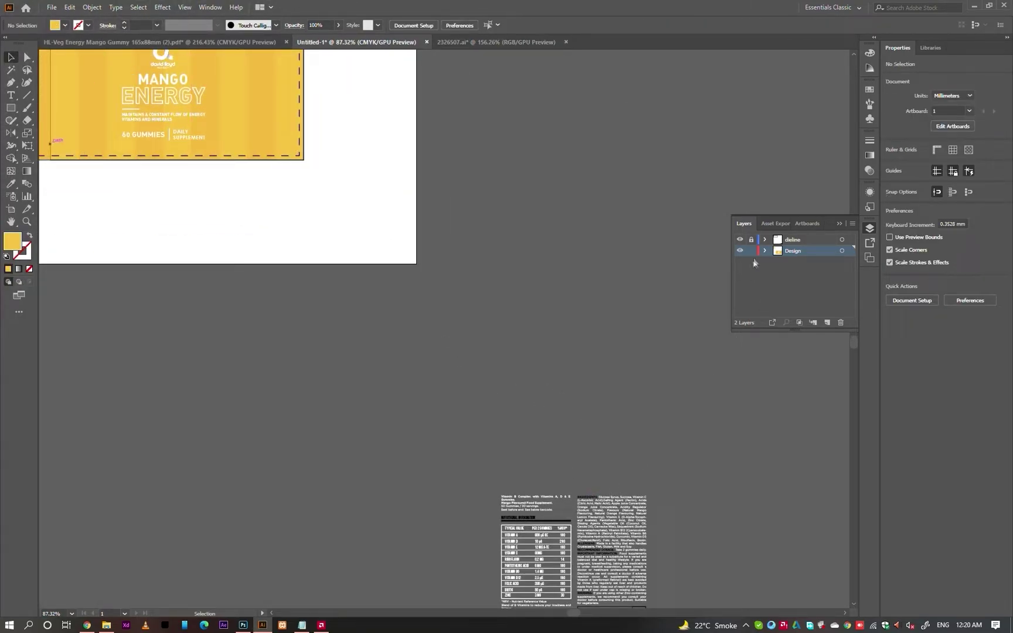
pyautogui.moveTo(612, 510); pyautogui.dragTo(323, 205)
pyautogui.moveTo(381, 179); pyautogui.dragTo(559, 319)
pyautogui.click(554, 317)
pyautogui.moveTo(470, 303); pyautogui.dragTo(513, 315)
pyautogui.moveTo(514, 315); pyautogui.dragTo(596, 386)
pyautogui.moveTo(608, 501); pyautogui.dragTo(268, 300)
pyautogui.moveTo(272, 282); pyautogui.dragTo(272, 277)
pyautogui.scroll(4, 335, 214)
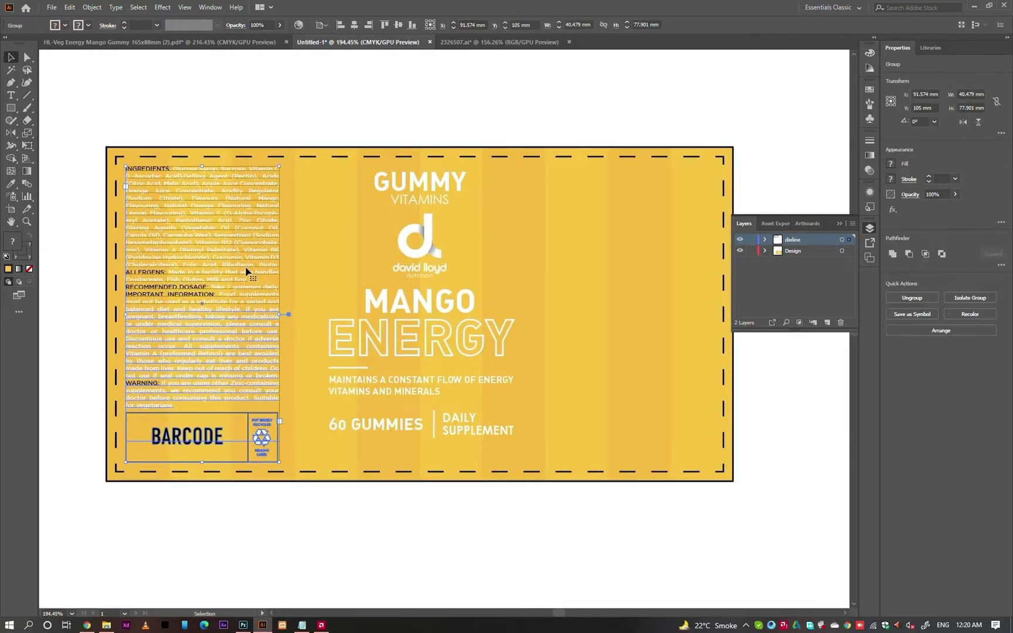
pyautogui.click(282, 523)
# - Bring the nutritional information block from outside the artboard onto the label's right panel
pyautogui.scroll(-2, 445, 548)
pyautogui.moveTo(584, 590); pyautogui.dragTo(226, 135)
pyautogui.scroll(-4, 542, 434)
pyautogui.moveTo(529, 446); pyautogui.dragTo(478, 337)
pyautogui.moveTo(558, 457); pyautogui.dragTo(526, 429)
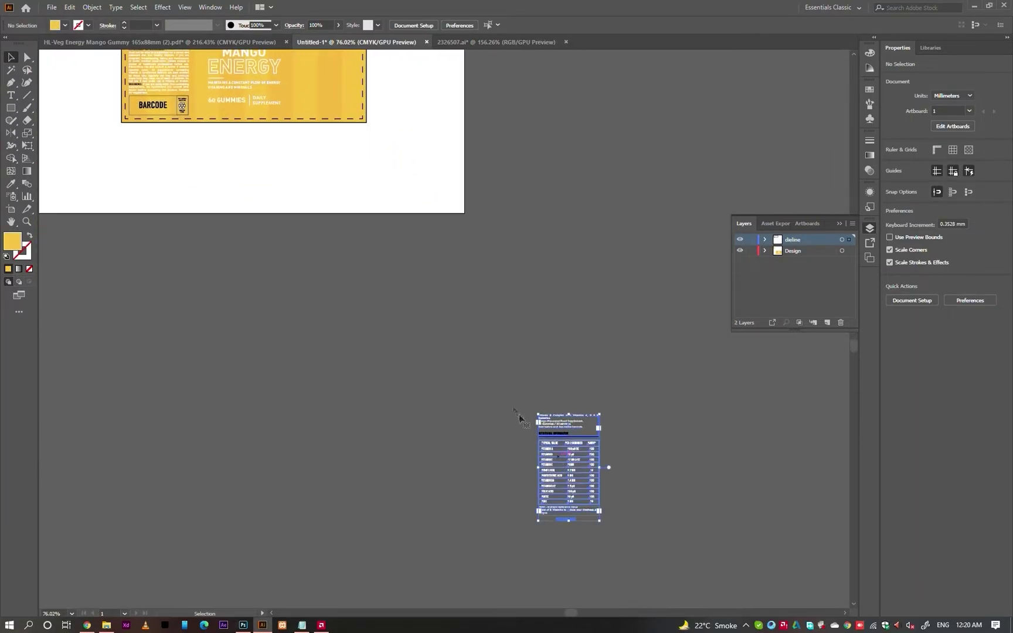
pyautogui.hotkey('ctrl', 'c')
pyautogui.moveTo(414, 285); pyautogui.dragTo(450, 470)
pyautogui.scroll(5, 346, 209)
pyautogui.hotkey('ctrl', 'v')
pyautogui.moveTo(330, 281); pyautogui.dragTo(398, 282)
# - Align the nutrition block's top with the ingredients block and nudge it left, inside the dashed margin
pyautogui.keyDown('shift'); pyautogui.click(127, 271); pyautogui.keyUp('shift')
pyautogui.click(960, 254)
pyautogui.click(538, 400)
pyautogui.click(489, 253)
pyautogui.hotkey('shift', 'Left')
pyautogui.hotkey('shift', 'Left')
pyautogui.hotkey('shift', 'Left')
pyautogui.hotkey('shift', 'Left')
pyautogui.hotkey('shift', 'Left')
pyautogui.hotkey('shift', 'Left')
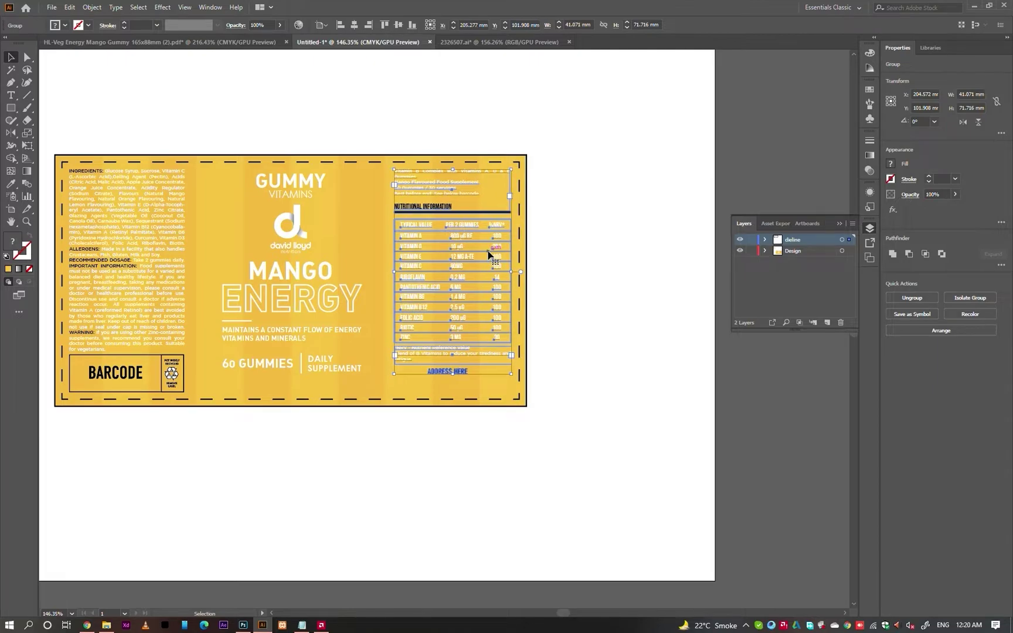
pyautogui.click(377, 459)
# - Scale the 60 GUMMIES row down to about 40.5 mm wide and move it lower, near the dashed margin
pyautogui.hotkey('ctrl', '0')
pyautogui.moveTo(473, 368); pyautogui.dragTo(469, 413)
pyautogui.click(437, 402)
pyautogui.click(373, 384)
pyautogui.click(506, 529)
pyautogui.click(534, 450)
pyautogui.moveTo(554, 449); pyautogui.dragTo(507, 456)
pyautogui.click(507, 554)
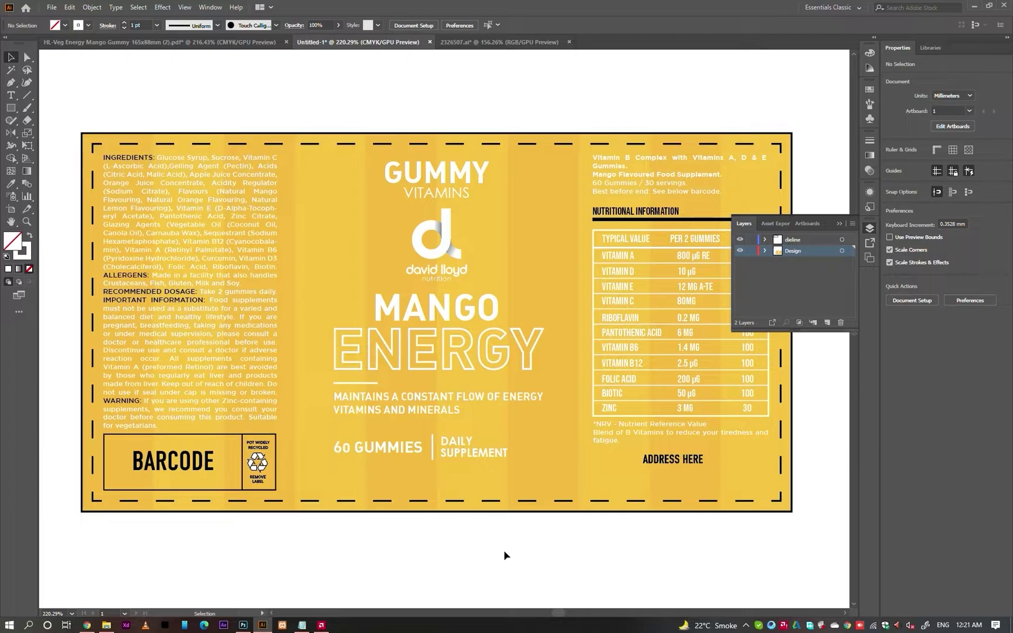
pyautogui.moveTo(446, 460)
pyautogui.mouseDown()
pyautogui.moveTo(445, 489)
pyautogui.moveTo(446, 480)
pyautogui.mouseUp()
pyautogui.hotkey('ctrl', 'shift', 'a')
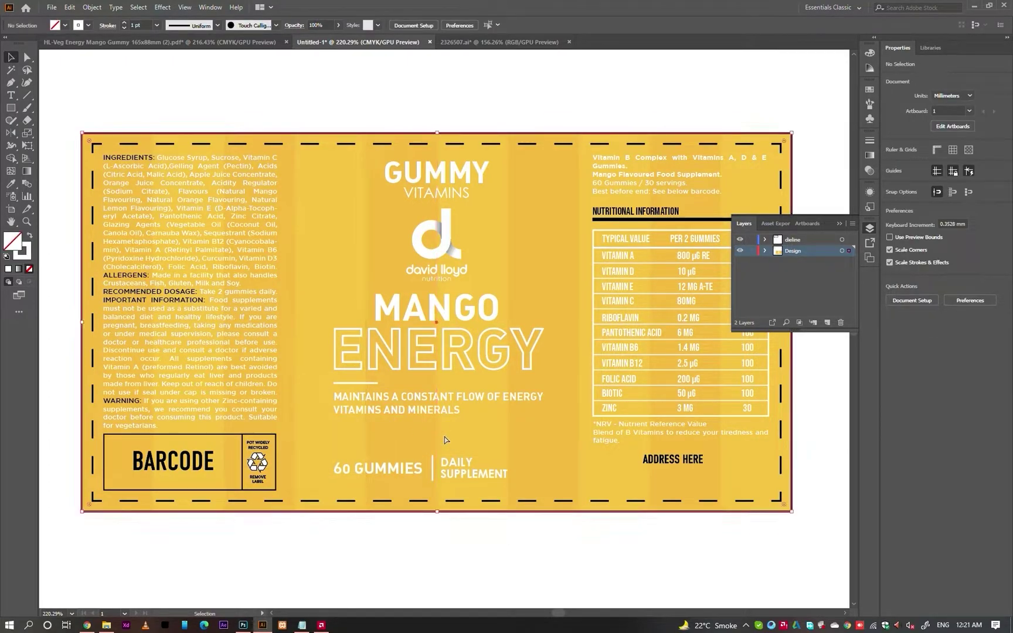
# - Lock the background outline and move the MANGO ENERGY title, short line and tagline down, closer to the 60 GUMMIES row
pyautogui.click(443, 437)
pyautogui.hotkey('ctrl', '2')
pyautogui.click(332, 348)
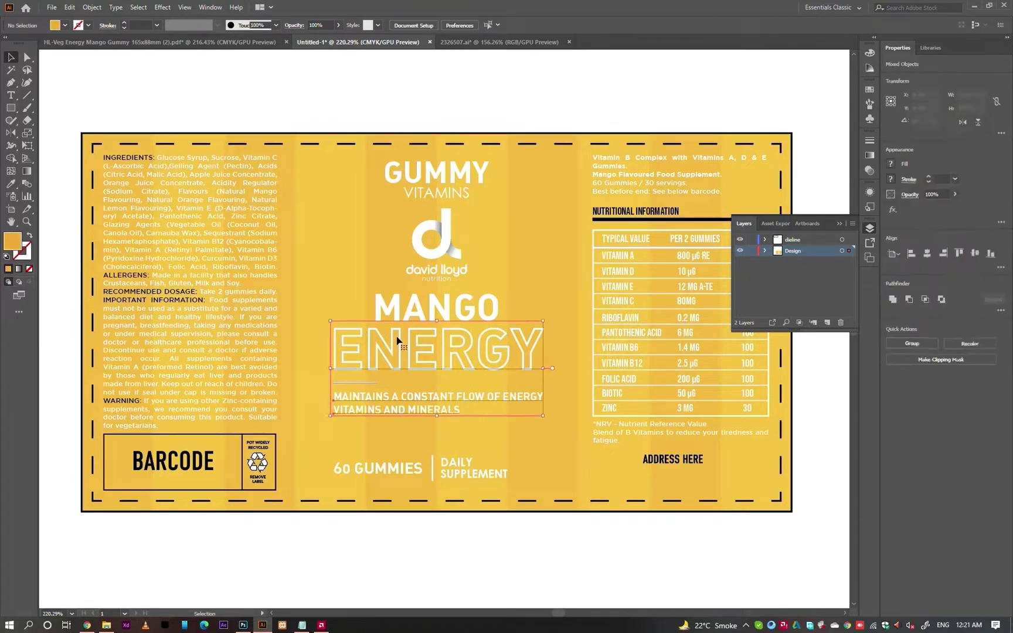
pyautogui.moveTo(451, 313); pyautogui.dragTo(452, 328)
pyautogui.click(478, 524)
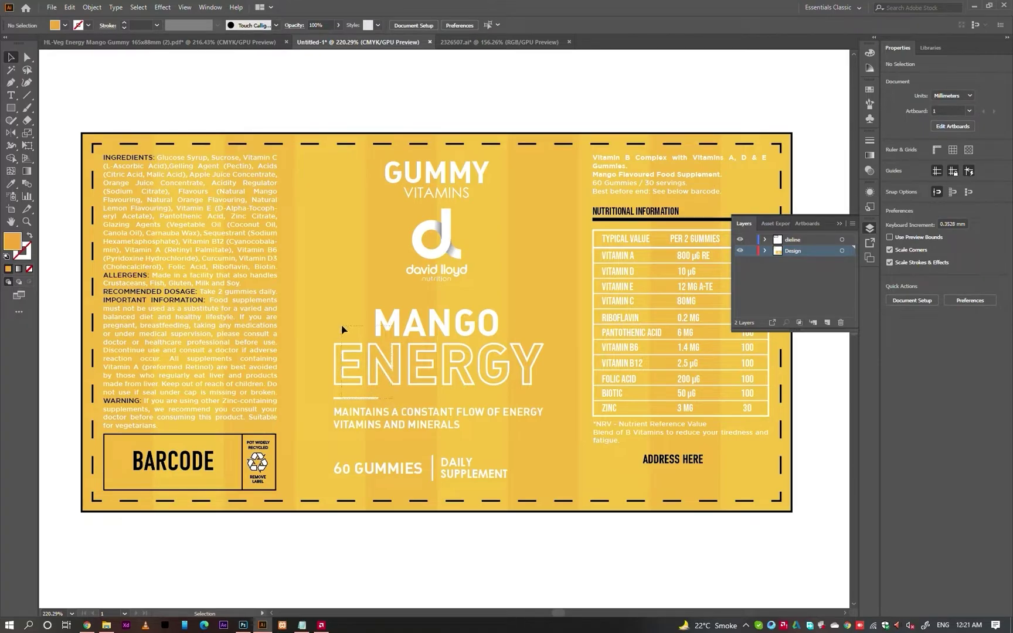
# - Raise the MANGO ENERGY title slightly, leaving a wider gap above the tagline
pyautogui.moveTo(341, 326); pyautogui.dragTo(342, 325)
pyautogui.moveTo(413, 328); pyautogui.dragTo(416, 323)
pyautogui.keyDown('shift'); pyautogui.click(92, 331); pyautogui.keyUp('shift')
pyautogui.moveTo(451, 358); pyautogui.dragTo(451, 353)
pyautogui.hotkey('ctrl', 'z')
pyautogui.click(563, 233)
pyautogui.click(539, 357)
pyautogui.keyDown('shift'); pyautogui.click(489, 323); pyautogui.keyUp('shift')
pyautogui.moveTo(488, 323); pyautogui.dragTo(488, 318)
# - Scale down the GUMMY VITAMINS heading and the logo, keeping them centred near the label's upper margin
pyautogui.click(460, 247)
pyautogui.click(446, 247)
pyautogui.moveTo(439, 280); pyautogui.dragTo(438, 260)
pyautogui.click(508, 115)
# - Move the MANGO ENERGY title and its short line a little higher and slightly to the right
pyautogui.moveTo(466, 305); pyautogui.dragTo(466, 297)
pyautogui.click(443, 355)
pyautogui.moveTo(453, 357); pyautogui.dragTo(456, 354)
# - Shift the tagline right to line up with the ENERGY title and left-align the 60 GUMMIES row with the tagline
pyautogui.click(360, 398)
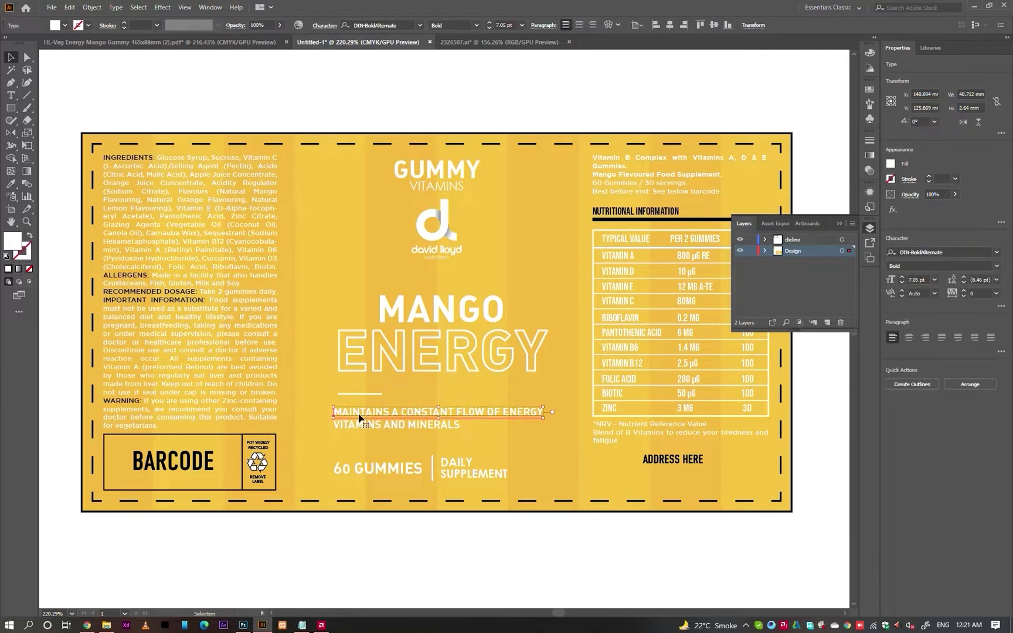
pyautogui.press('Right')
pyautogui.press('Right')
pyautogui.click(415, 537)
pyautogui.keyDown('shift'); pyautogui.click(414, 422); pyautogui.keyUp('shift')
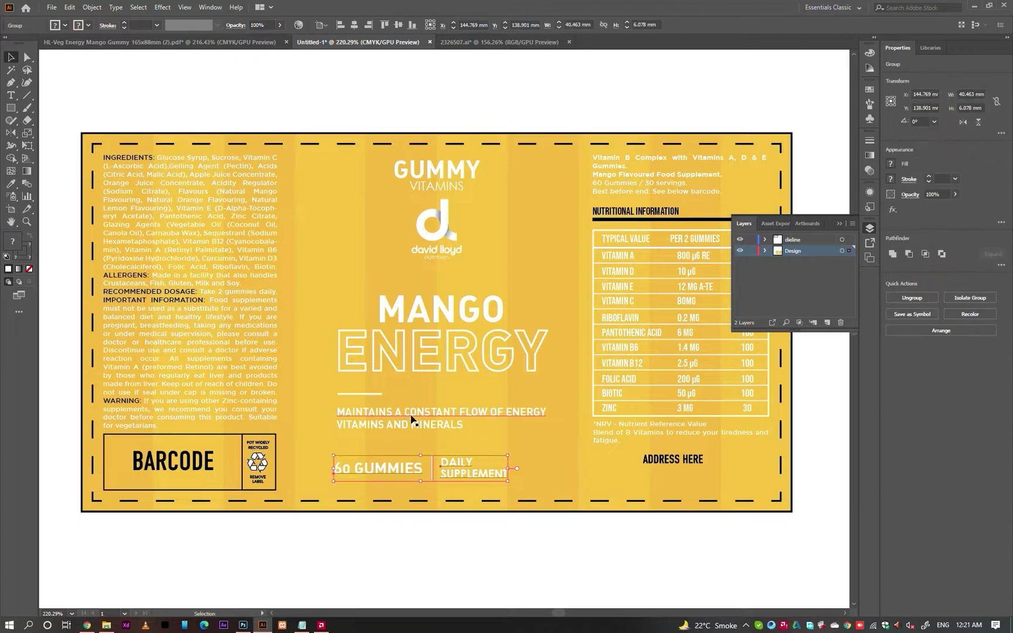
pyautogui.keyDown('shift'); pyautogui.click(385, 472); pyautogui.keyUp('shift')
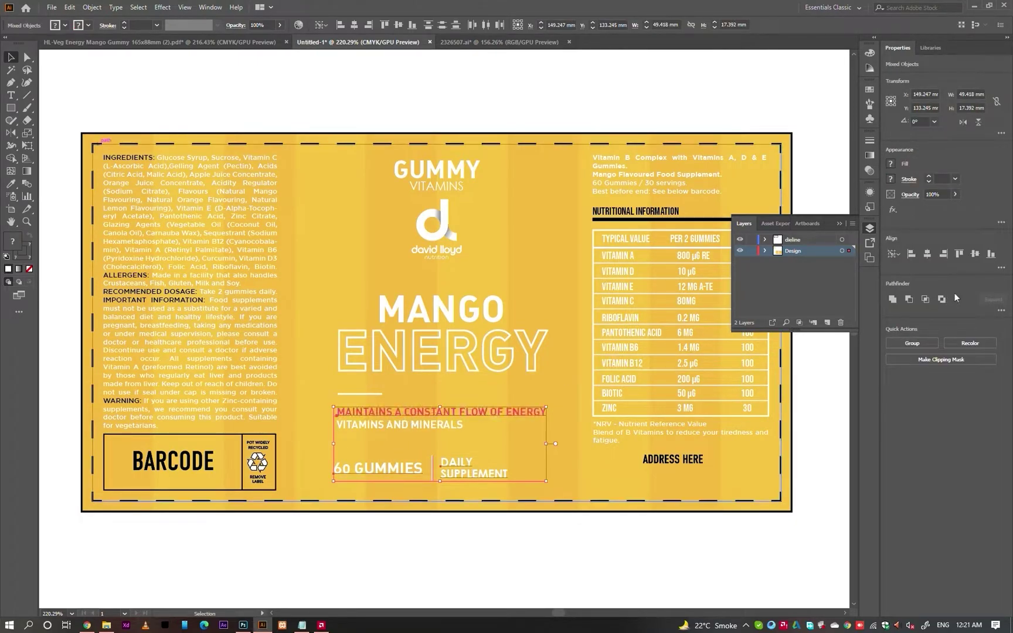
pyautogui.click(912, 254)
pyautogui.click(531, 533)
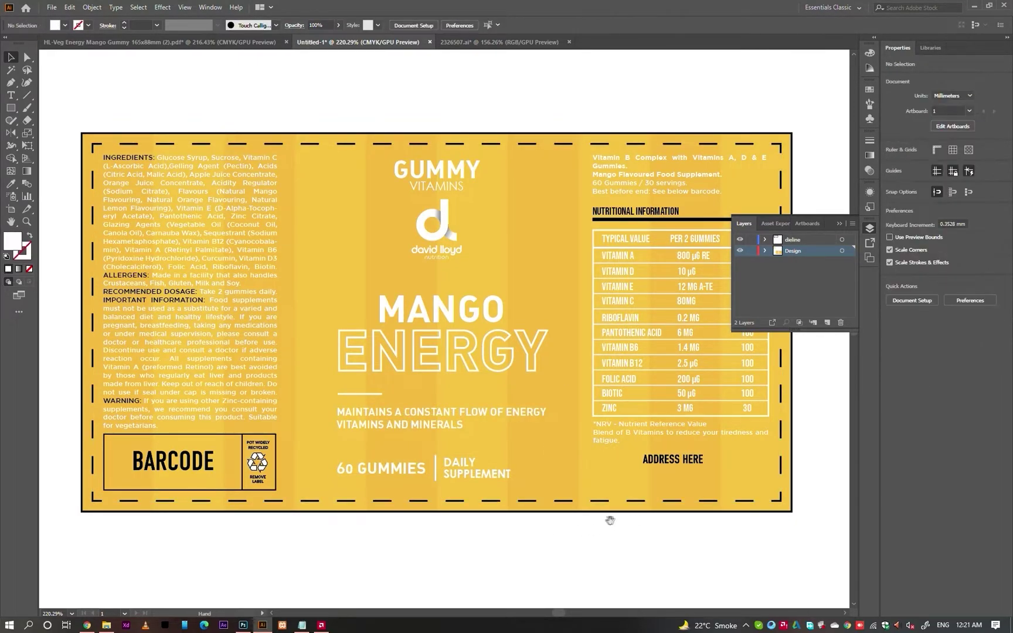
# - Switch to the 2326507.ai document, isolate the artwork group and copy the whole mango with its leaf and stem
pyautogui.moveTo(620, 520); pyautogui.dragTo(584, 526)
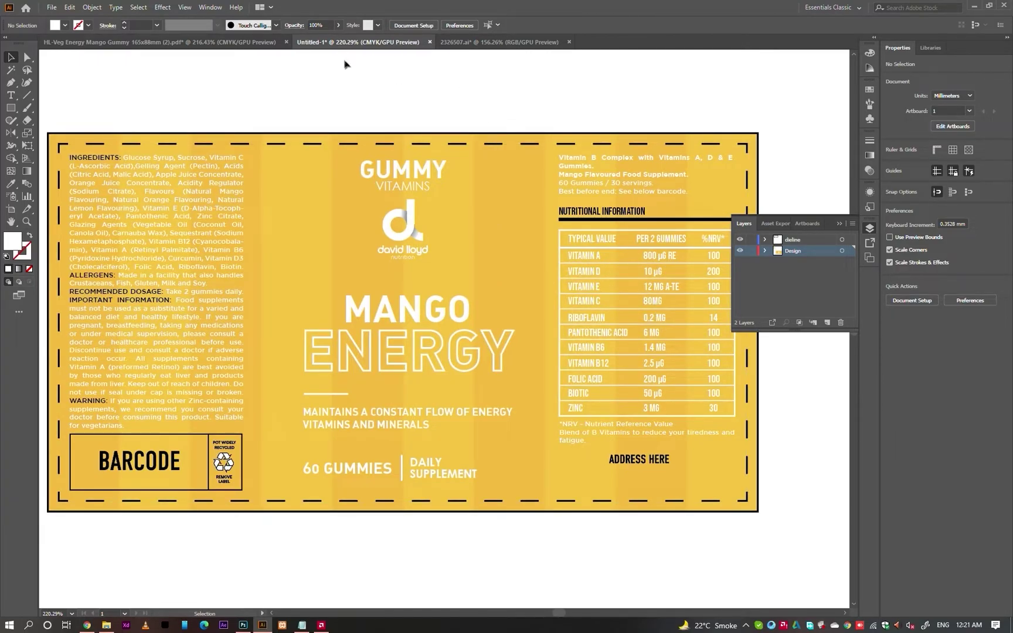
pyautogui.click(464, 41)
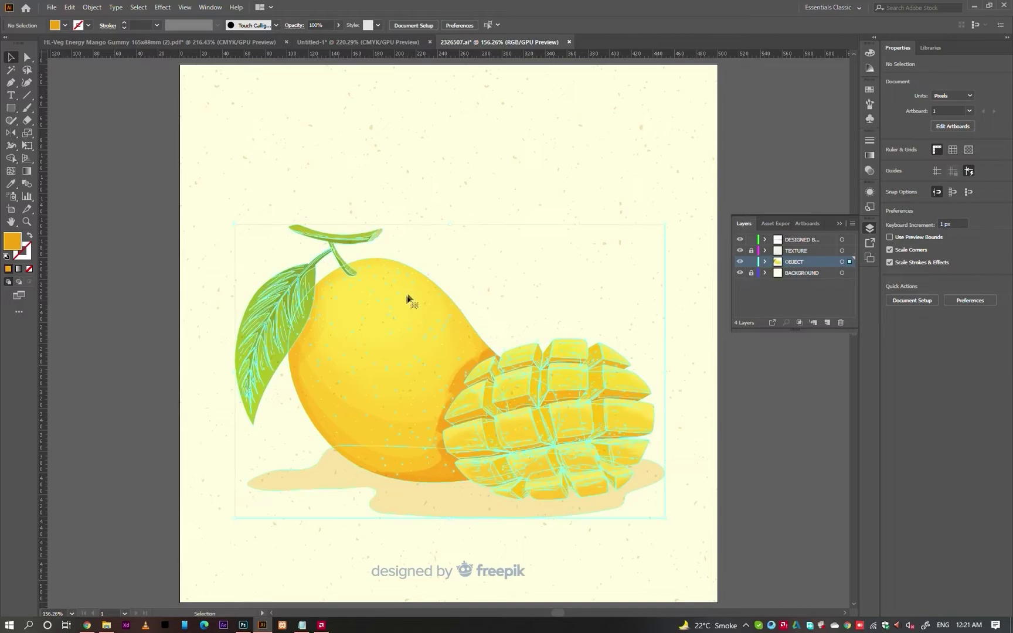
pyautogui.doubleClick(390, 306)
pyautogui.click(516, 389)
pyautogui.moveTo(421, 350); pyautogui.dragTo(336, 338)
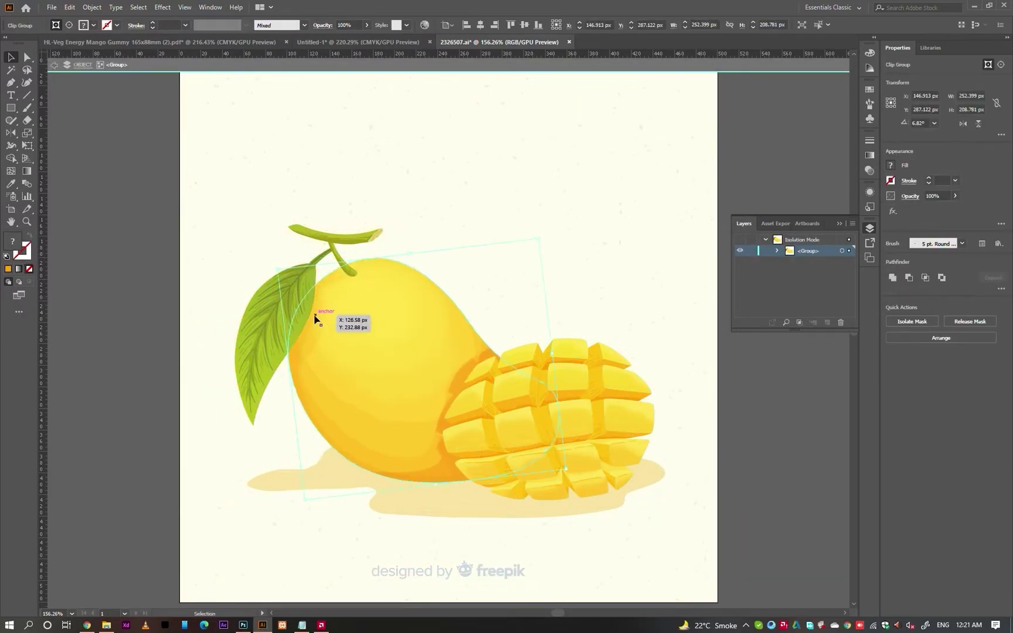
pyautogui.moveTo(243, 206); pyautogui.dragTo(377, 339)
pyautogui.hotkey('ctrl', 'x')
pyautogui.hotkey('ctrl', 'z')
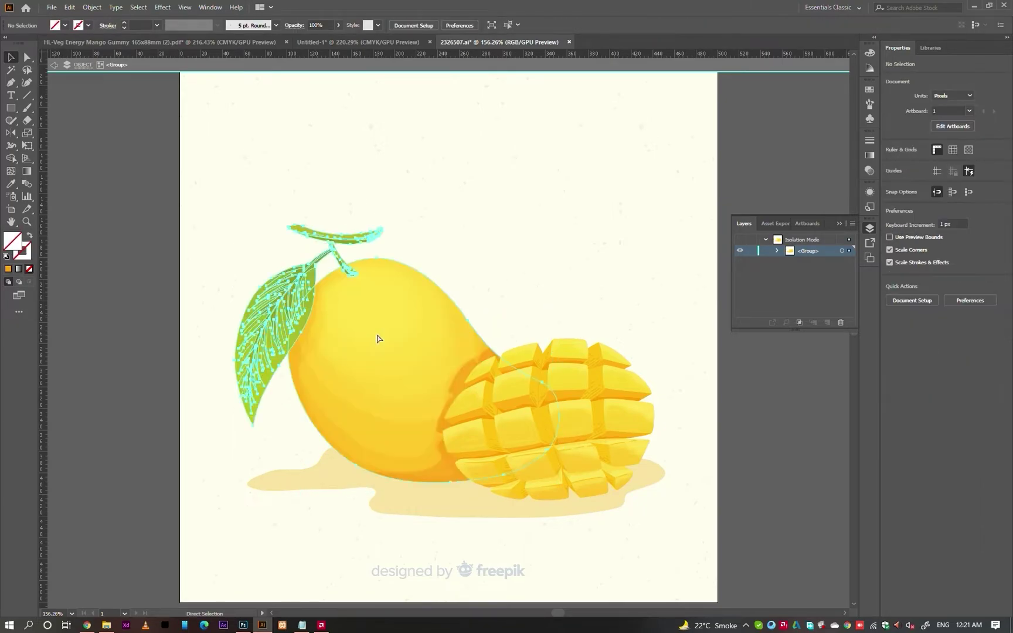
# - Return to the label document and paste the mango artwork beside the artboard
pyautogui.hotkey('ctrl', 'shift', 'Tab')
pyautogui.scroll(-2, 501, 430)
pyautogui.moveTo(595, 448); pyautogui.dragTo(443, 405)
pyautogui.moveTo(574, 396); pyautogui.dragTo(186, 425)
pyautogui.hotkey('ctrl', 'v')
pyautogui.hotkey('ctrl', 'shift', 'a')
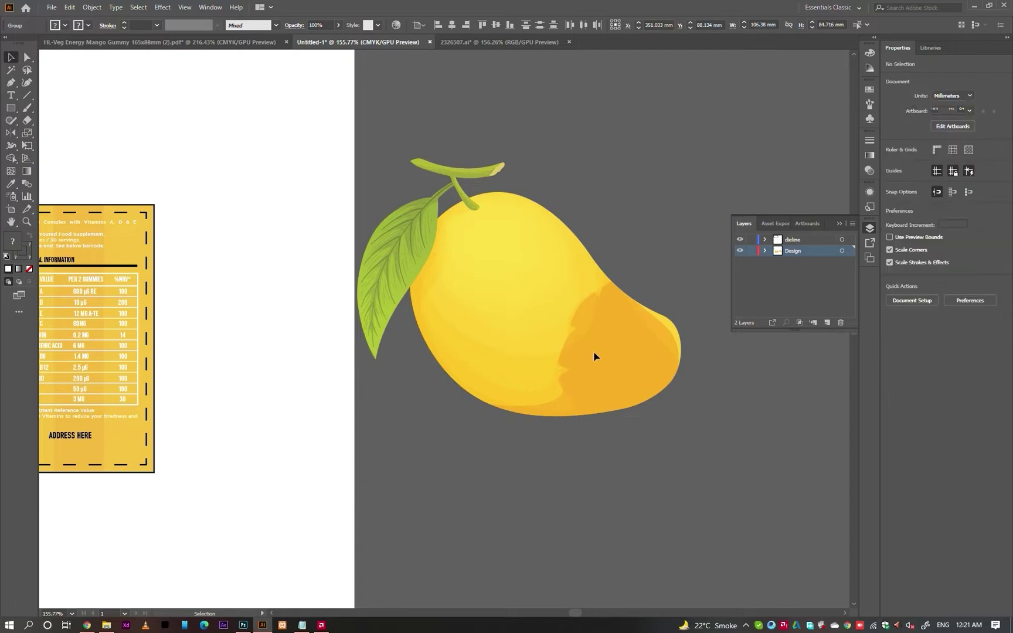
# - Delete the orange shadow and highlight shapes from the mango's body, leaving only the flat yellow shape
pyautogui.press('a')
pyautogui.click(584, 372)
pyautogui.press('Delete')
pyautogui.moveTo(584, 372); pyautogui.dragTo(539, 418)
pyautogui.press('Delete')
pyautogui.click(609, 371)
pyautogui.press('Delete')
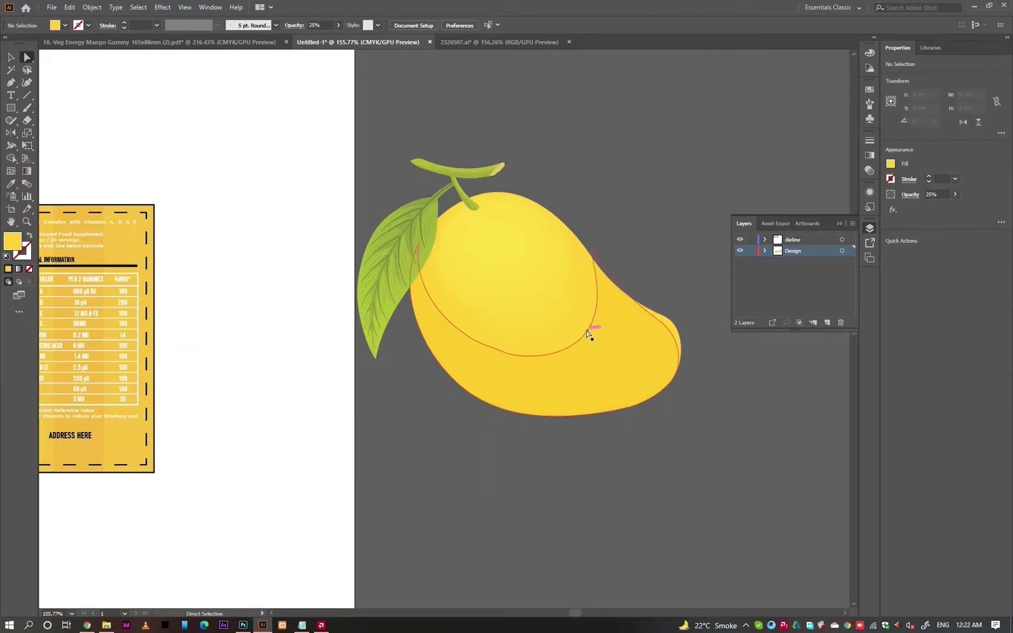
pyautogui.click(584, 327)
pyautogui.press('Delete')
pyautogui.click(571, 383)
pyautogui.press('Delete')
pyautogui.click(570, 325)
pyautogui.press('Delete')
pyautogui.click(543, 296)
pyautogui.press('Delete')
pyautogui.moveTo(519, 280); pyautogui.dragTo(520, 271)
pyautogui.hotkey('ctrl', 'shift', 'a')
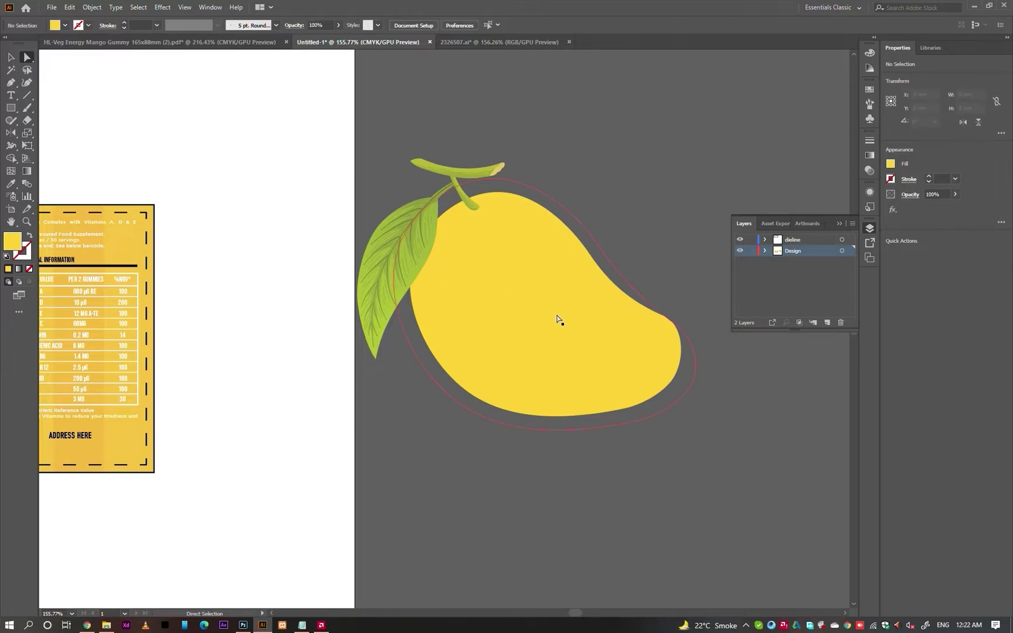
pyautogui.moveTo(610, 362); pyautogui.dragTo(477, 406)
pyautogui.hotkey('ctrl', 'z')
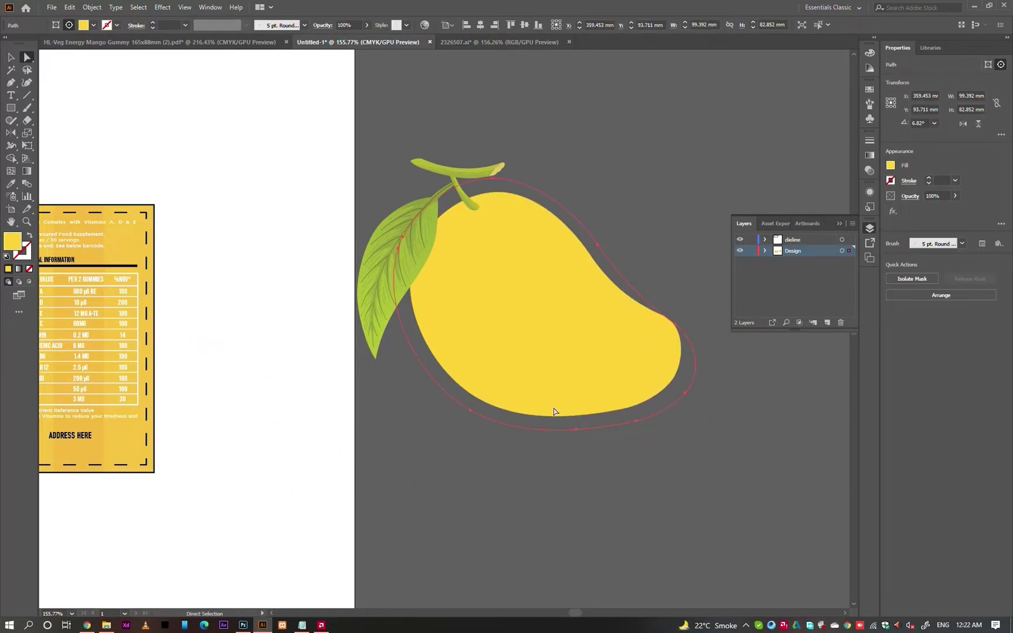
# - Isolate the mango's leaf and stem group and delete its shading shapes to simplify it to flat colours
pyautogui.press('v')
pyautogui.doubleClick(407, 235)
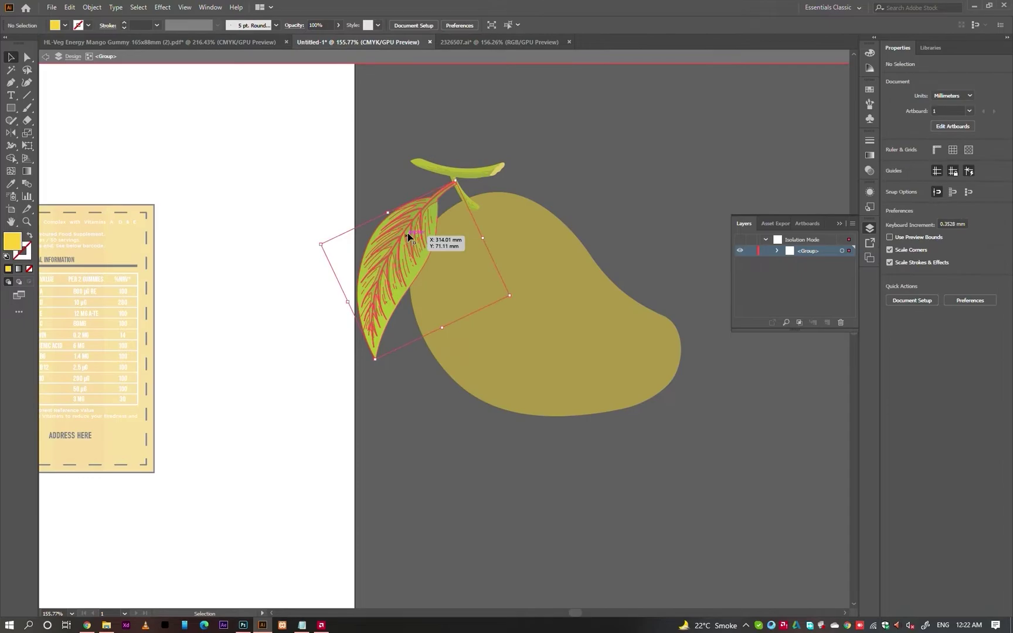
pyautogui.press('Delete')
pyautogui.click(408, 235)
pyautogui.press('Delete')
pyautogui.click(404, 242)
pyautogui.press('Delete')
pyautogui.doubleClick(490, 167)
pyautogui.doubleClick(480, 171)
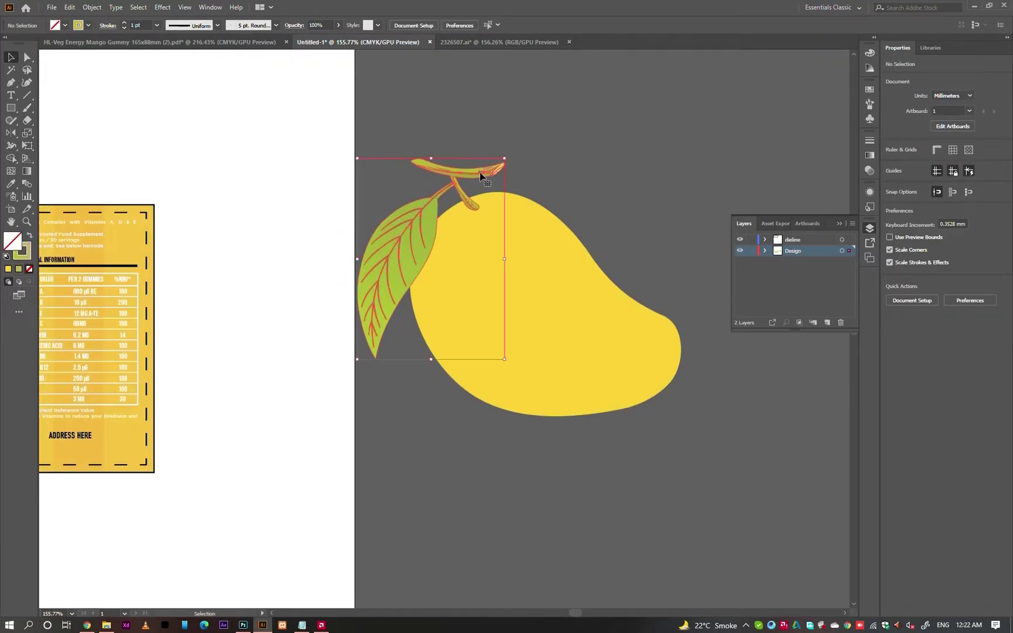
pyautogui.moveTo(474, 173)
pyautogui.mouseDown()
pyautogui.moveTo(473, 148)
pyautogui.moveTo(485, 149)
pyautogui.mouseUp()
pyautogui.hotkey('ctrl', 'z')
pyautogui.doubleClick(478, 173)
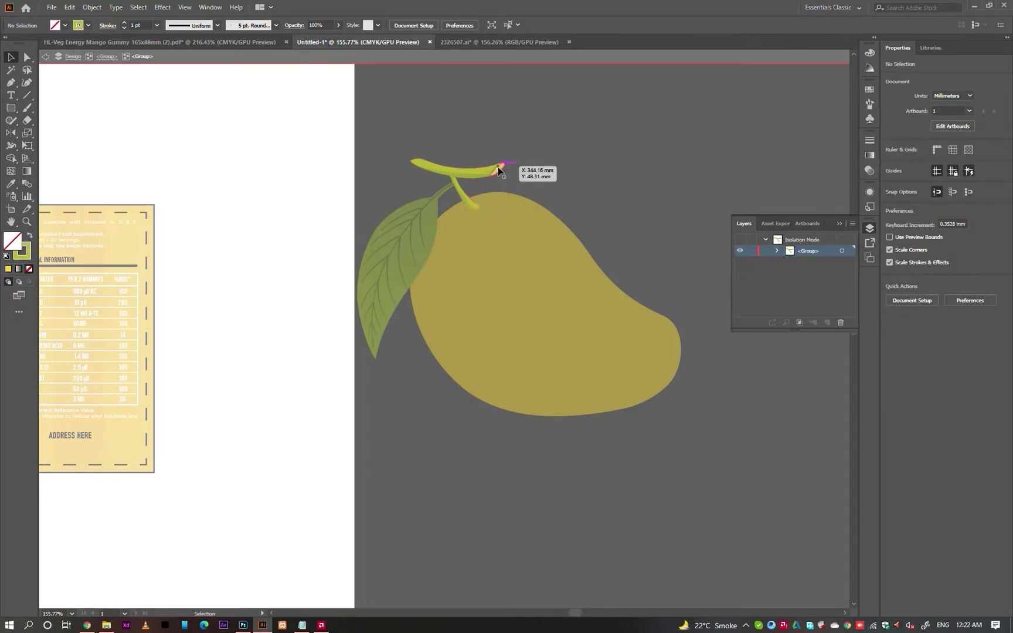
pyautogui.doubleClick(575, 187)
# - Unlock all locked objects in the label document and clear the selection
pyautogui.moveTo(585, 194); pyautogui.dragTo(532, 333)
pyautogui.hotkey('ctrl', 'alt', '2')
pyautogui.click(462, 391)
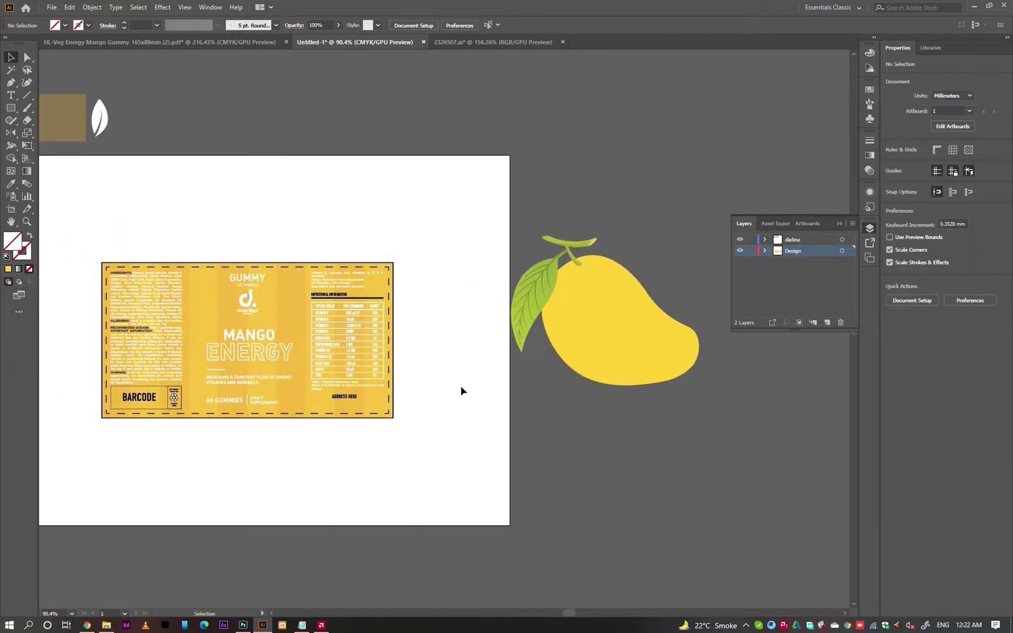
# - Check the colour codes in the Notepad brief and return to the label document
pyautogui.click(319, 625)
pyautogui.click(319, 625)
pyautogui.click(301, 626)
pyautogui.click(725, 395)
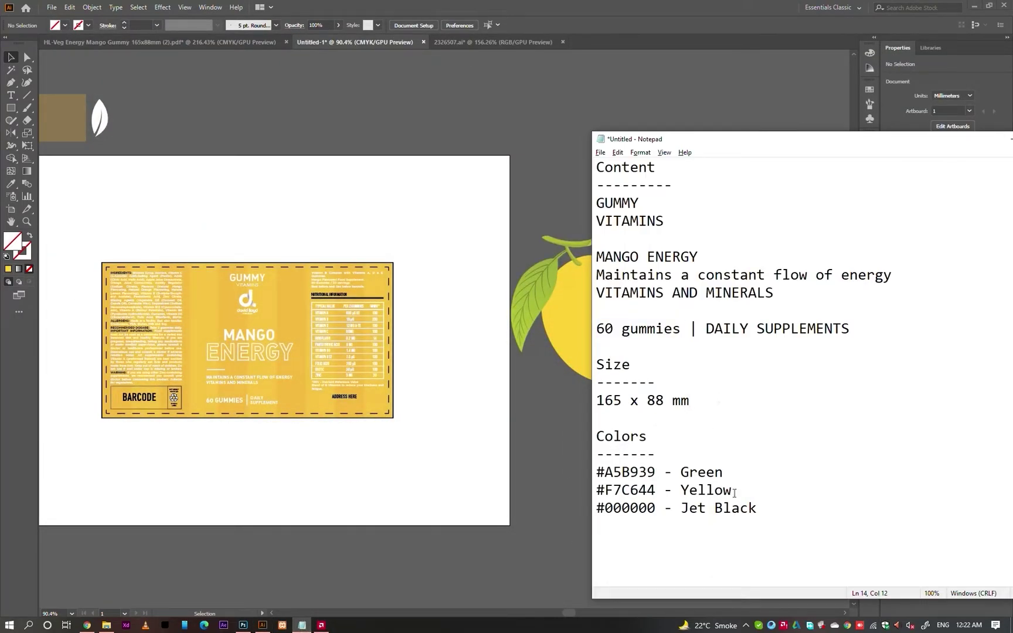
pyautogui.click(485, 463)
# - Try a gradient fill on the flat yellow mango body and undo it
pyautogui.press('a')
pyautogui.click(618, 352)
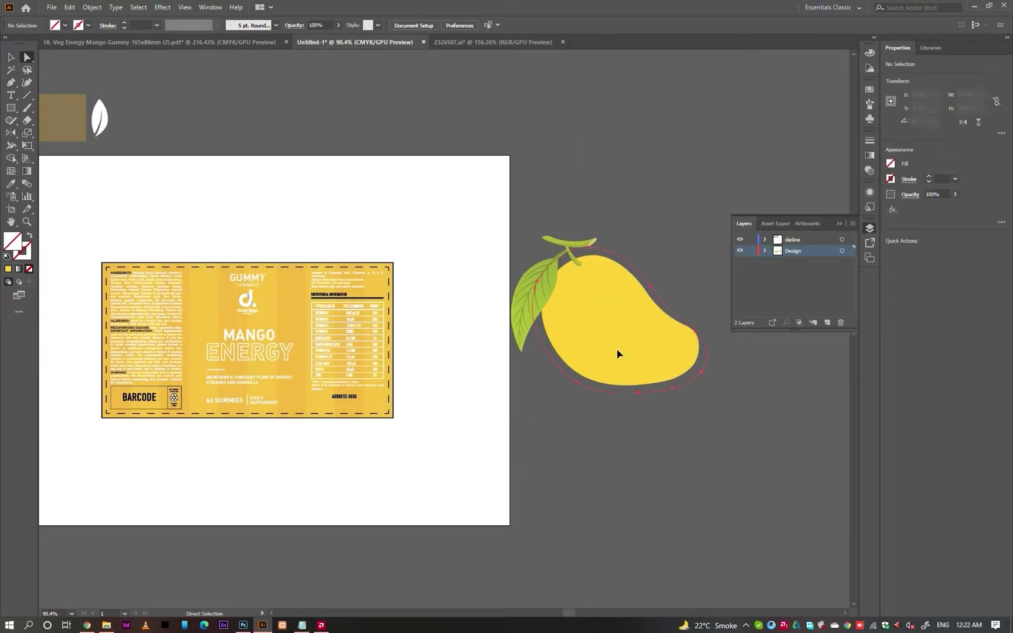
pyautogui.press('g')
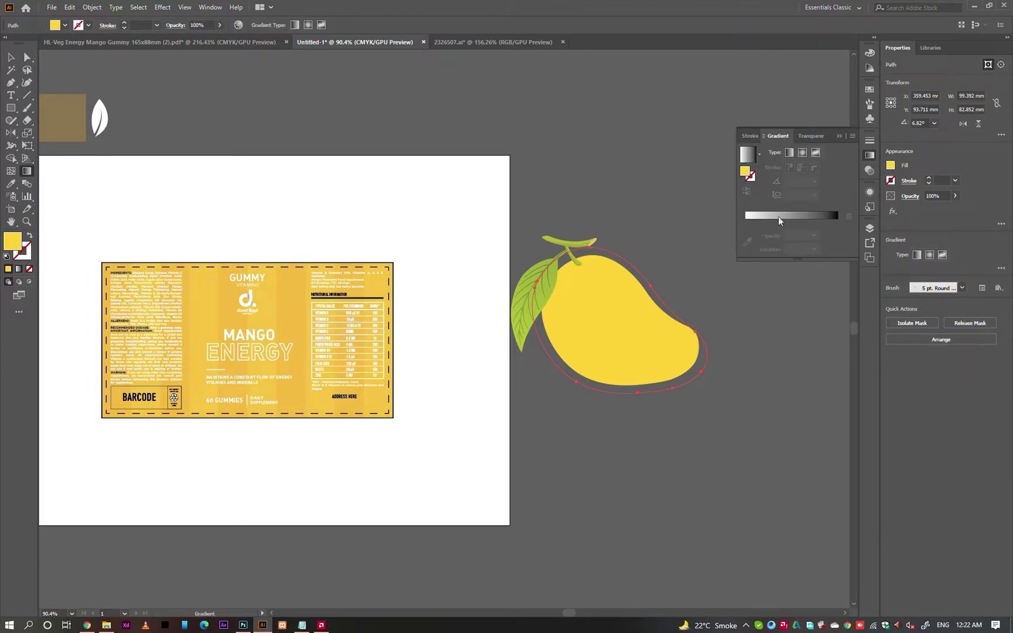
pyautogui.click(776, 215)
pyautogui.hotkey('ctrl', 'z')
pyautogui.press('a')
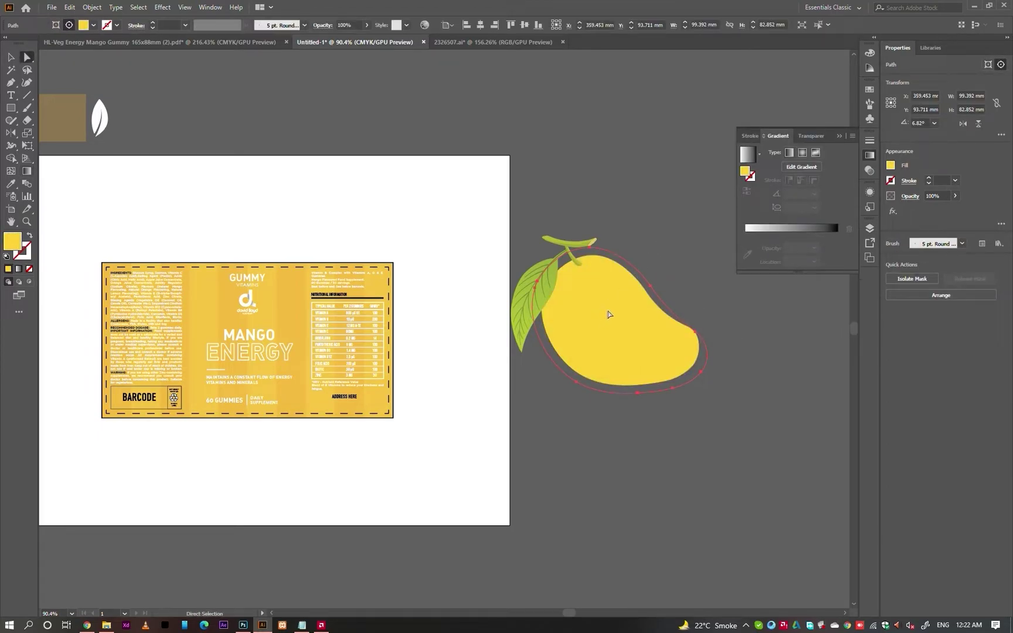
# - Duplicate the flat yellow mango body below the artwork as a colour reference and reselect the original body
pyautogui.moveTo(642, 318); pyautogui.dragTo(550, 473)
pyautogui.hotkey('ctrl', 'z')
pyautogui.press('v')
pyautogui.click(681, 297)
pyautogui.press('a')
pyautogui.click(646, 324)
# - Fill the original mango body with a linear gradient running from orange to the yellow sampled from the duplicate
pyautogui.click(763, 217)
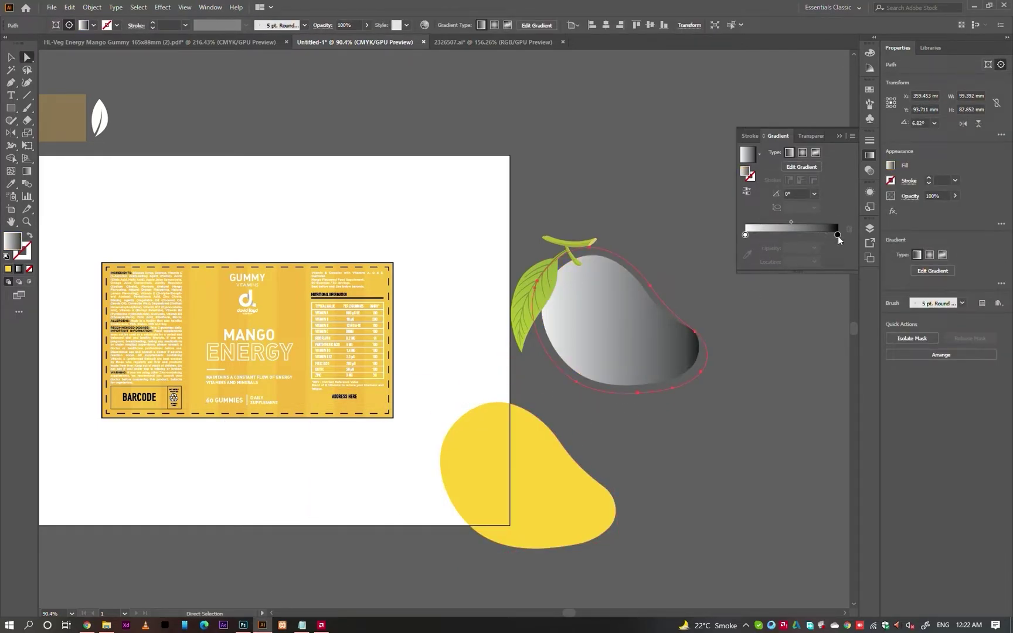
pyautogui.press('i')
pyautogui.keyDown('shift'); pyautogui.click(535, 460); pyautogui.keyUp('shift')
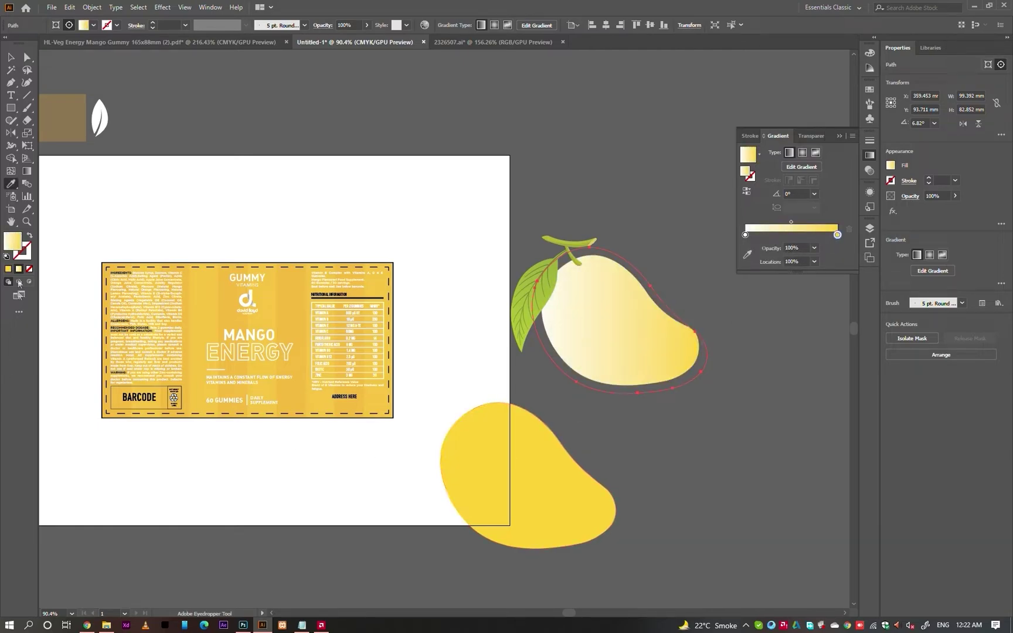
pyautogui.doubleClick(744, 235)
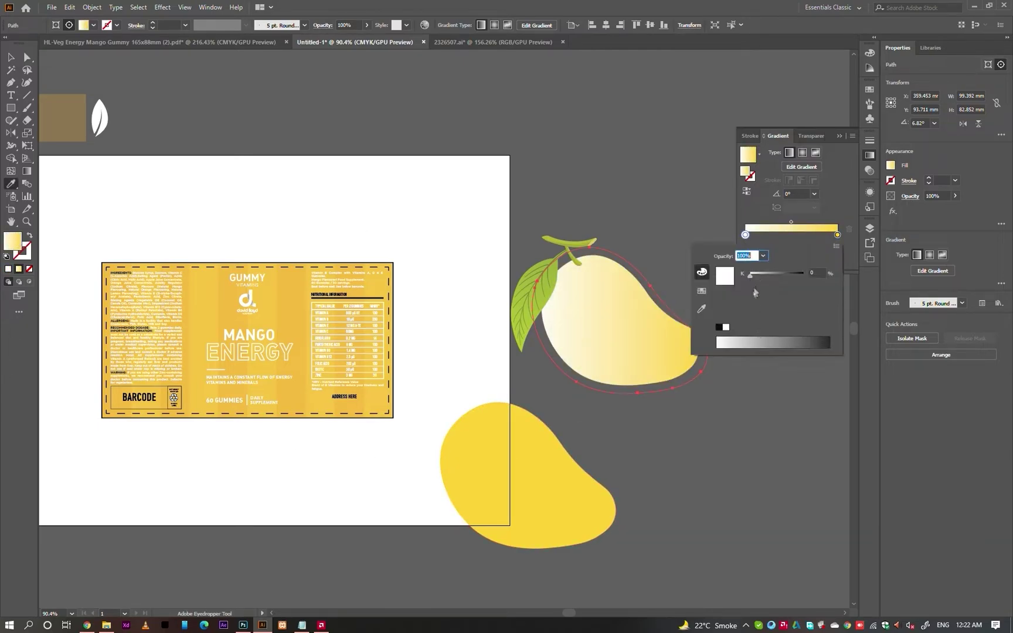
pyautogui.keyDown('shift'); pyautogui.click(531, 476); pyautogui.keyUp('shift')
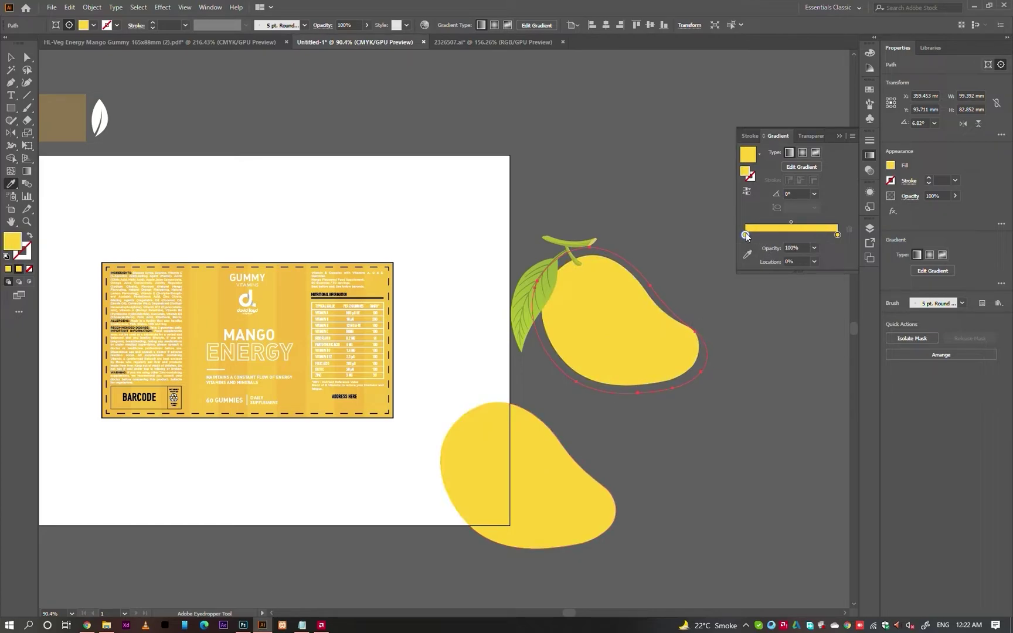
pyautogui.doubleClick(745, 234)
pyautogui.moveTo(758, 286); pyautogui.dragTo(764, 285)
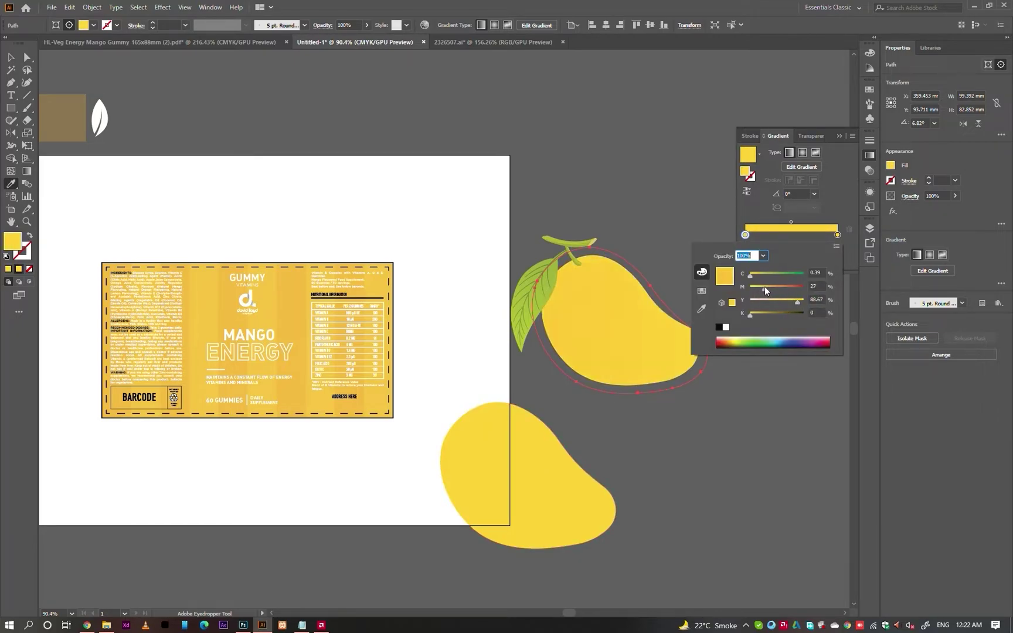
pyautogui.click(733, 422)
# - Group the gradient mango body with its leaf and stem
pyautogui.press('v')
pyautogui.click(624, 322)
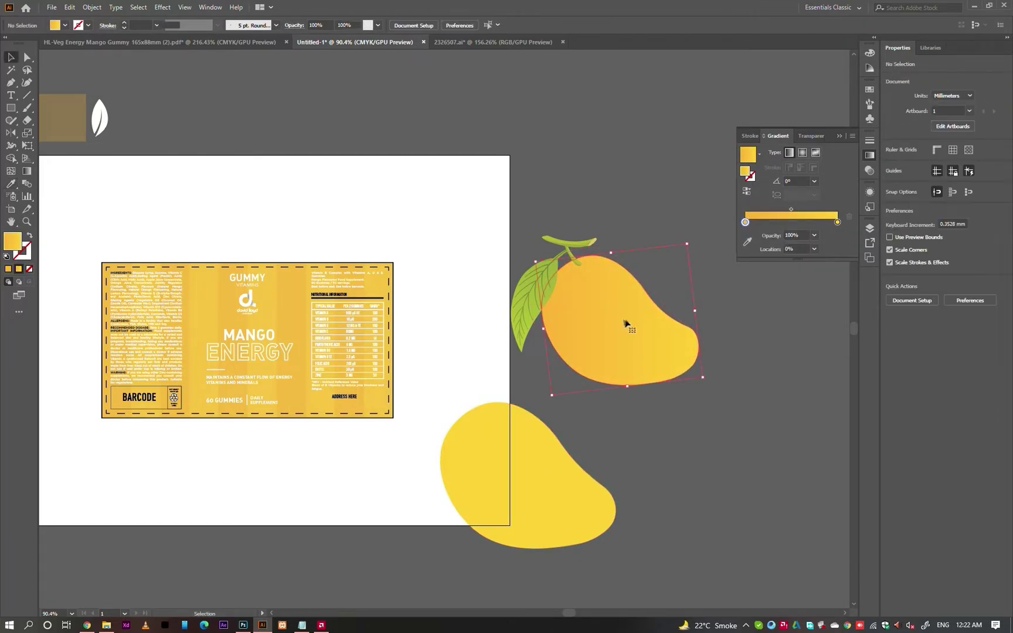
pyautogui.click(652, 196)
pyautogui.moveTo(652, 195); pyautogui.dragTo(502, 325)
pyautogui.hotkey('ctrl', 'g')
pyautogui.click(720, 419)
# - Place a duplicate of the grouped mango diagonally below the original
pyautogui.moveTo(629, 327); pyautogui.dragTo(568, 311)
pyautogui.scroll(2, 632, 284)
pyautogui.click(585, 252)
pyautogui.click(491, 324)
pyautogui.moveTo(496, 305); pyautogui.dragTo(688, 569)
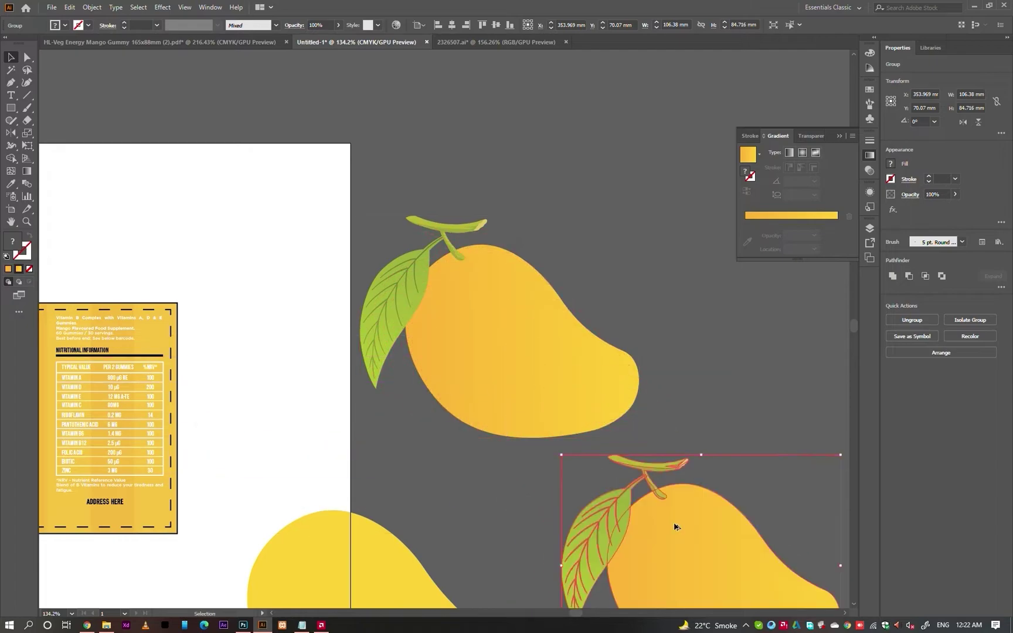
# - Try to unite the duplicated mango group into a single silhouette
pyautogui.scroll(-3, 440, 328)
pyautogui.click(892, 275)
pyautogui.click(893, 276)
pyautogui.click(667, 399)
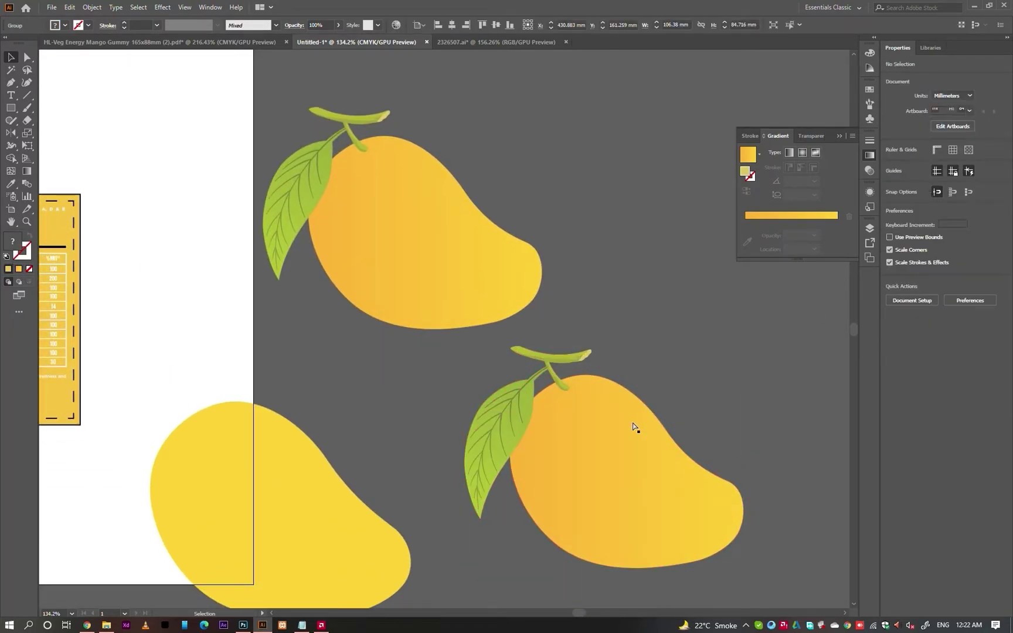
pyautogui.click(636, 427)
pyautogui.press('Delete')
pyautogui.click(638, 398)
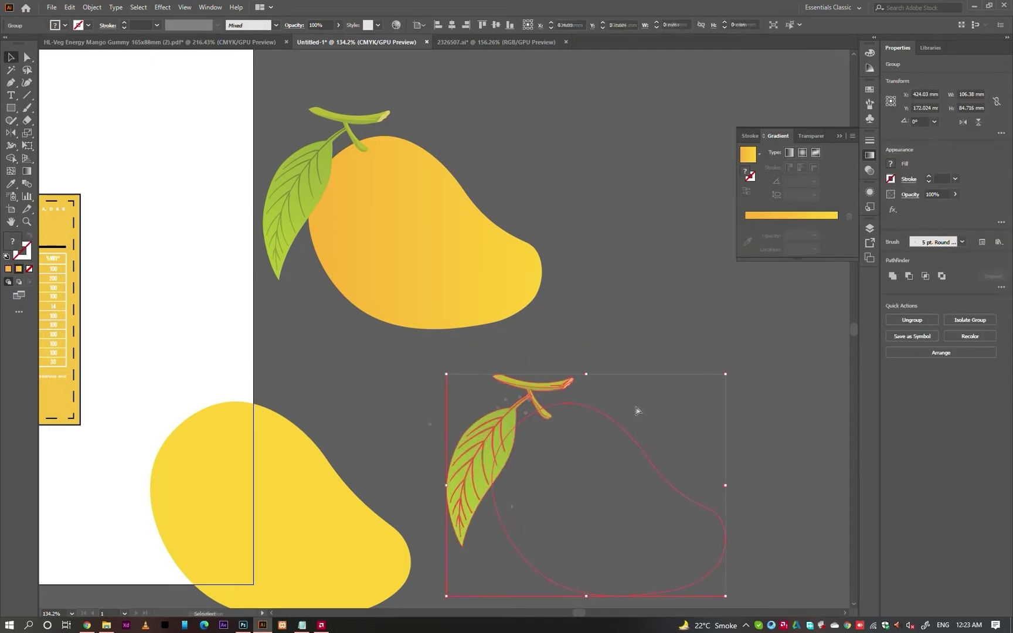
# - Give the whole duplicated mango the orange-to-yellow gradient and unite its parts into one silhouette
pyautogui.click(469, 283)
pyautogui.press('v')
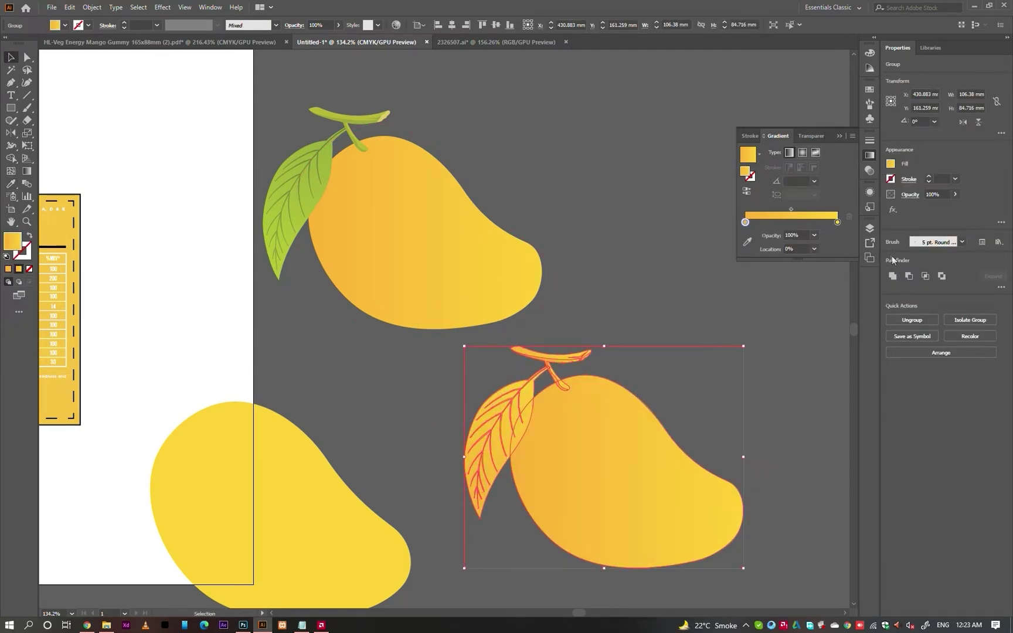
pyautogui.click(891, 277)
pyautogui.click(695, 358)
pyautogui.click(610, 420)
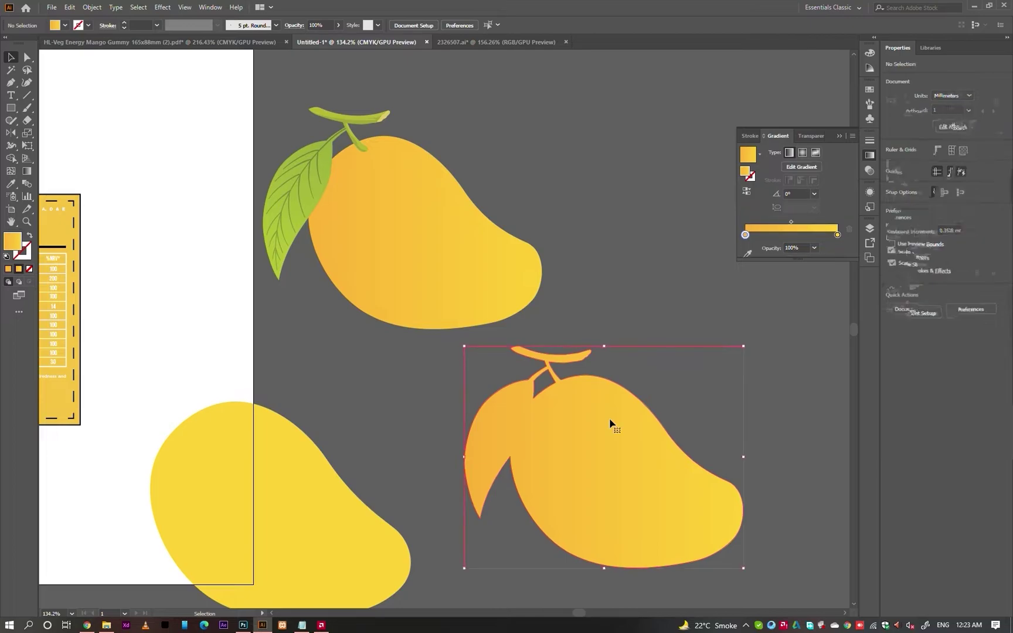
# - Change the united mango silhouette to a white 5 pt outline without fill
pyautogui.click(891, 165)
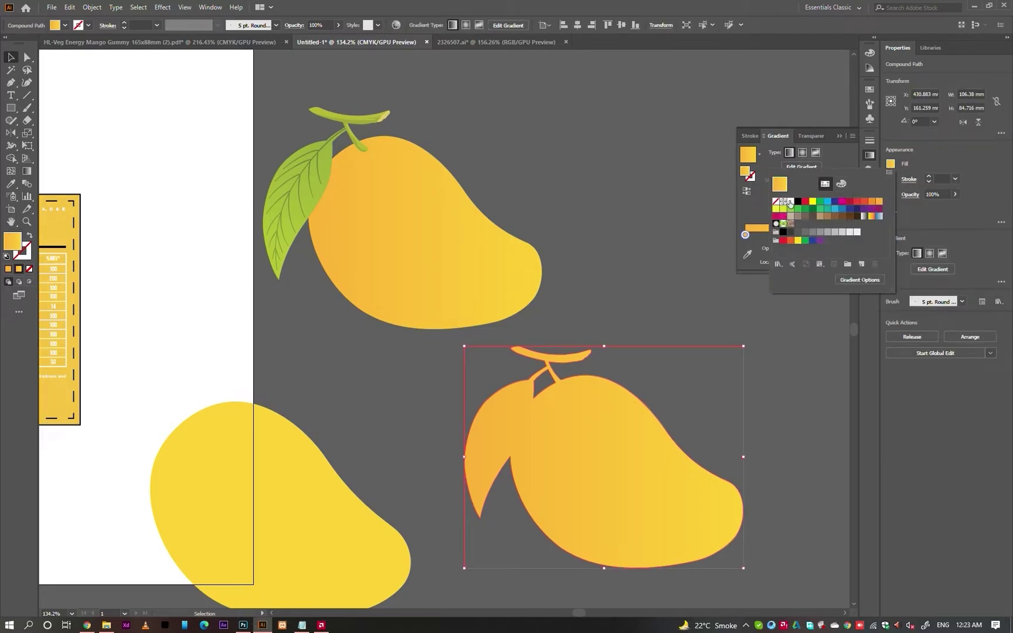
pyautogui.click(789, 204)
pyautogui.hotkey('shift', 'x')
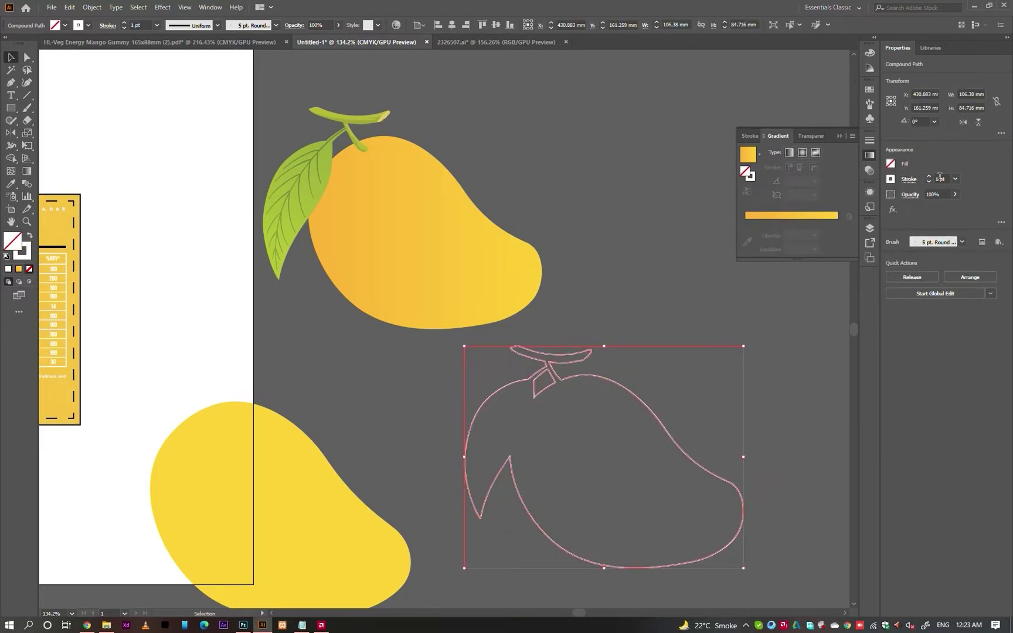
pyautogui.scroll(3, 940, 177)
pyautogui.click(916, 181)
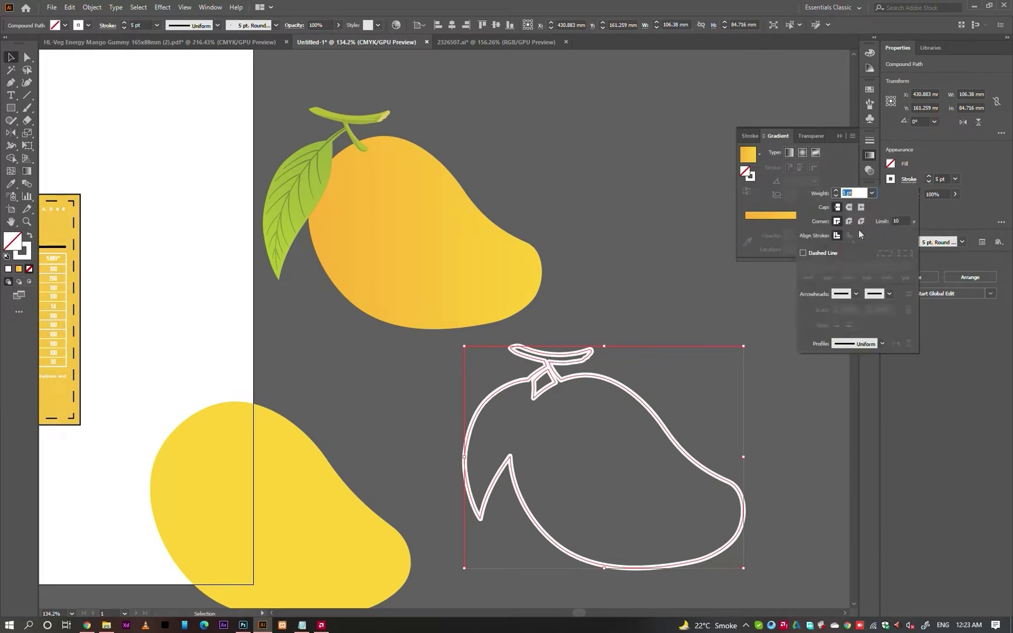
pyautogui.click(615, 5)
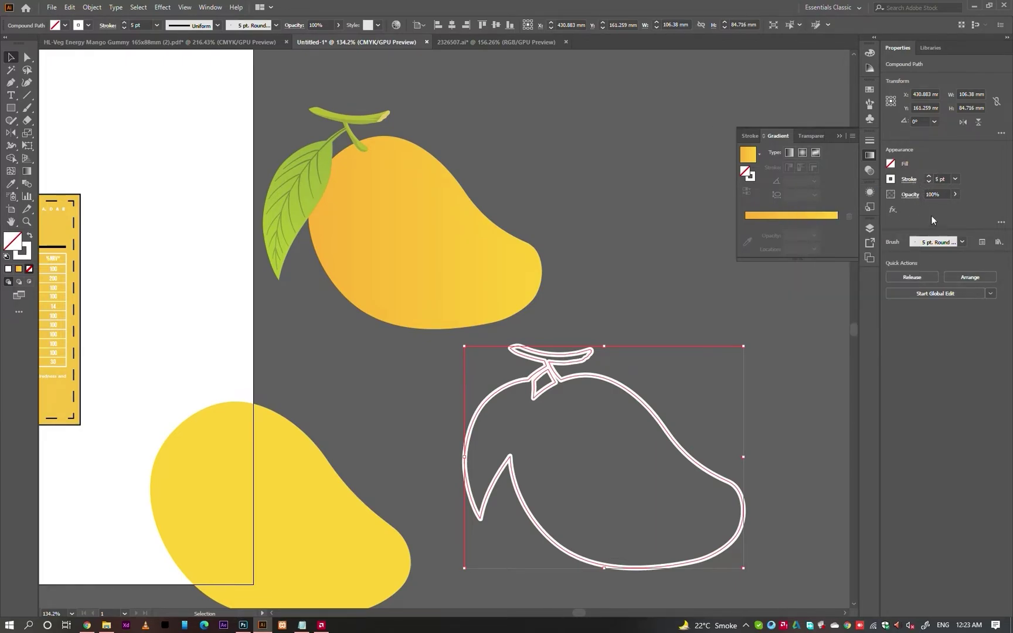
# - Delete the small inner contour between the leaf and stem of the white mango outline
pyautogui.click(638, 344)
pyautogui.press('a')
pyautogui.click(543, 389)
pyautogui.press('Delete')
pyautogui.press('Delete')
pyautogui.click(607, 359)
# - Release the white mango outline from its compound path and review its stroke options
pyautogui.press('v')
pyautogui.click(588, 376)
pyautogui.click(908, 179)
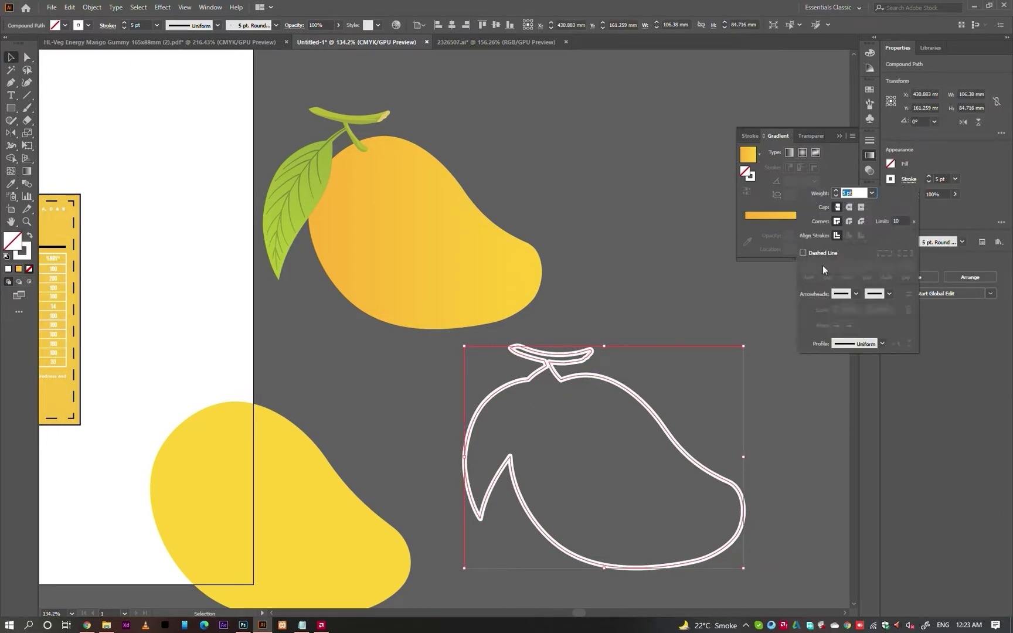
pyautogui.click(701, 327)
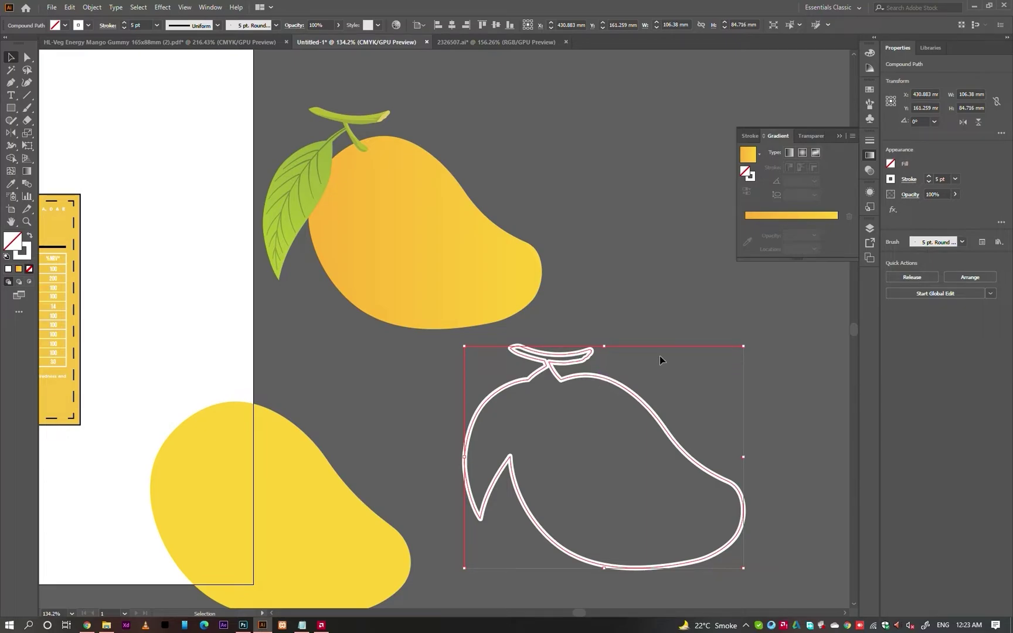
pyautogui.click(911, 276)
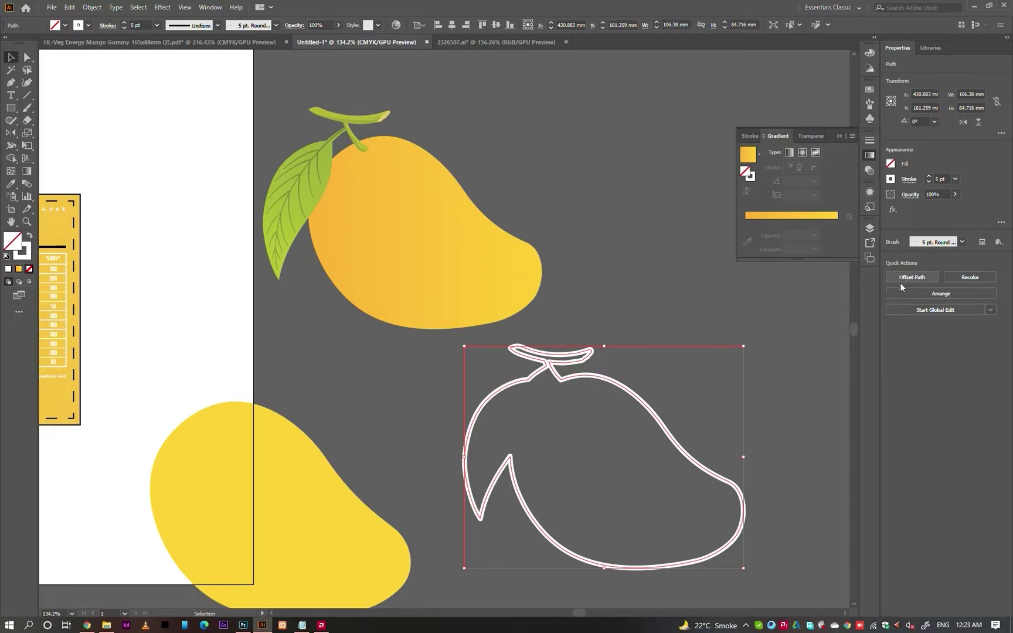
pyautogui.click(914, 183)
pyautogui.click(745, 304)
pyautogui.click(744, 305)
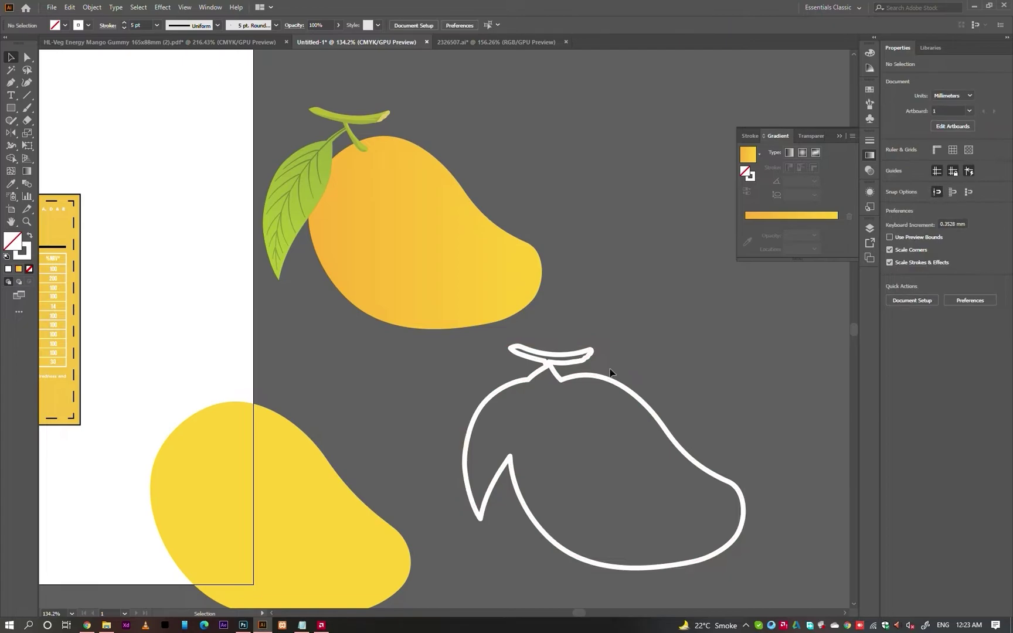
# - Try resizing the gradient mango from its side and undo the change
pyautogui.click(481, 242)
pyautogui.scroll(-3, 640, 298)
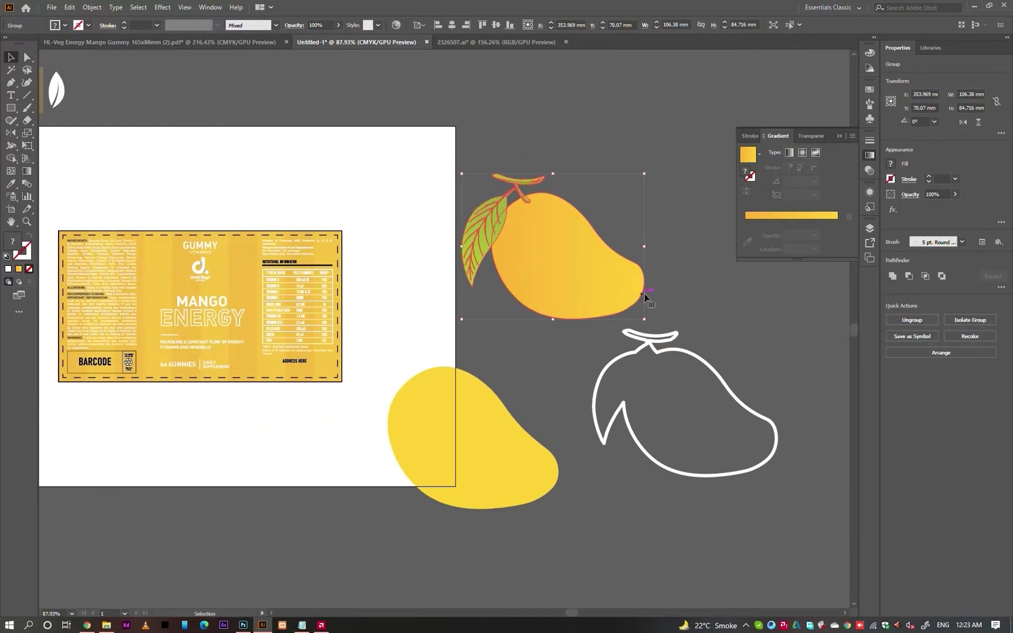
pyautogui.moveTo(644, 249); pyautogui.dragTo(629, 248)
pyautogui.click(666, 279)
pyautogui.click(659, 351)
pyautogui.hotkey('ctrl', 'z')
# - Align the white outline and the gradient mango on their horizontal and vertical centres
pyautogui.keyDown('shift'); pyautogui.click(602, 365); pyautogui.keyUp('shift')
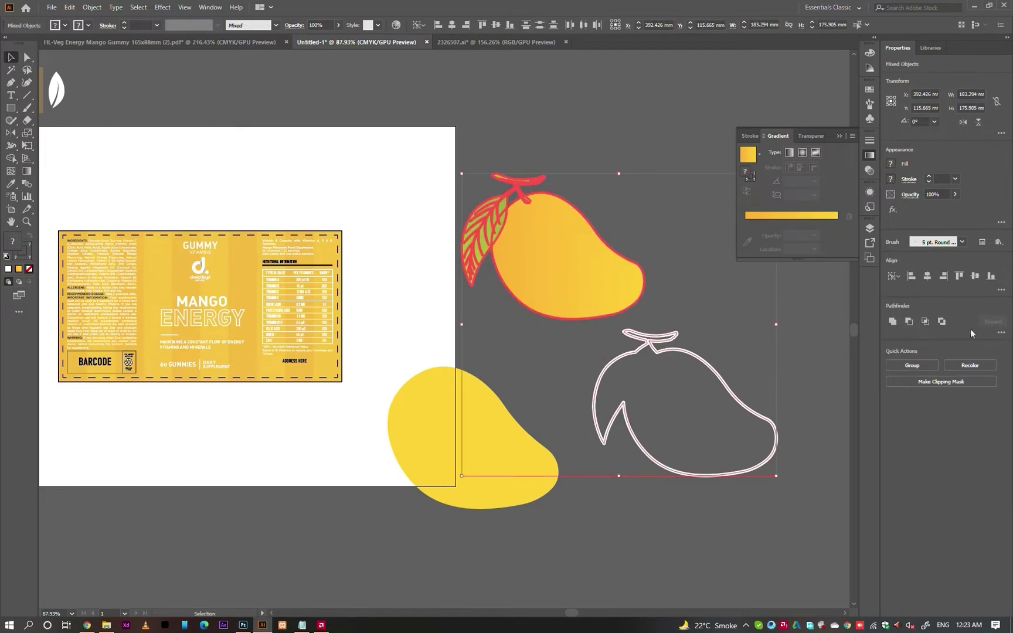
pyautogui.click(928, 276)
pyautogui.click(975, 275)
pyautogui.click(649, 317)
# - Offset the white mango outline outward by 1 mm with miter joins
pyautogui.scroll(1, 583, 256)
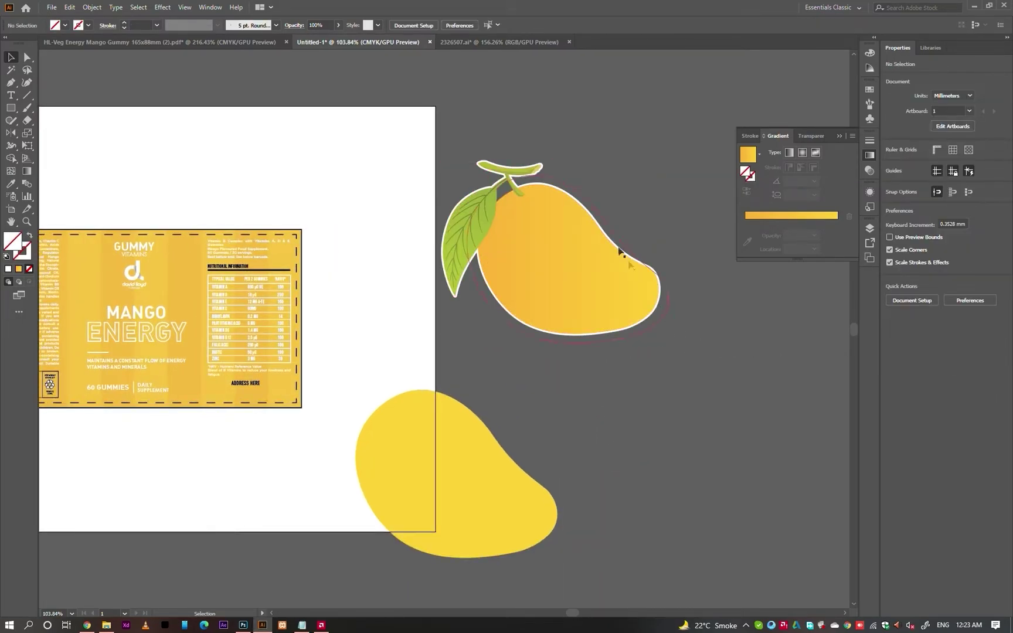
pyautogui.click(602, 230)
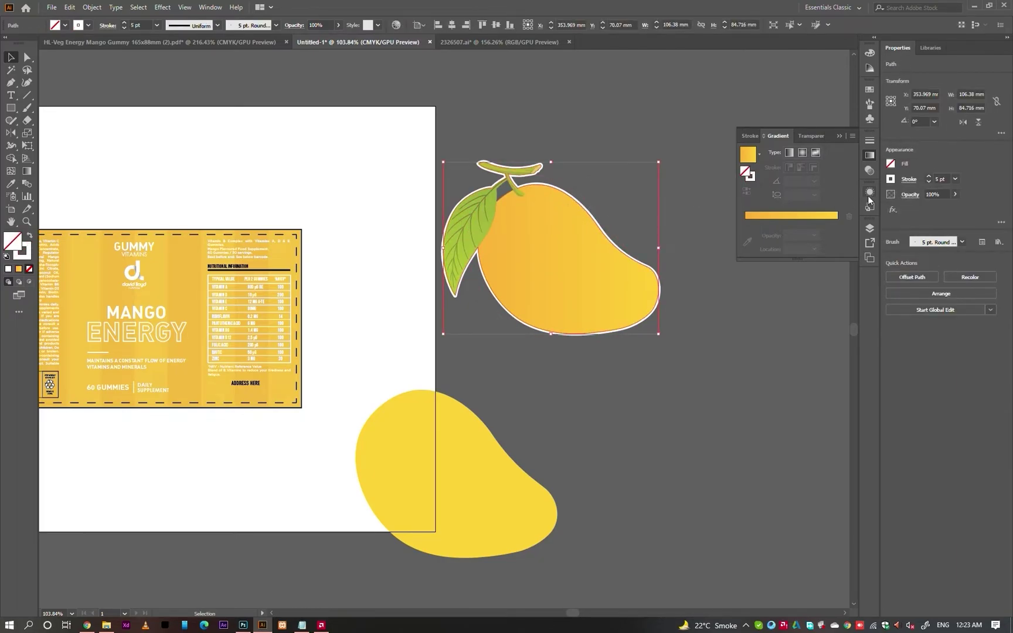
pyautogui.moveTo(594, 175); pyautogui.dragTo(665, 217)
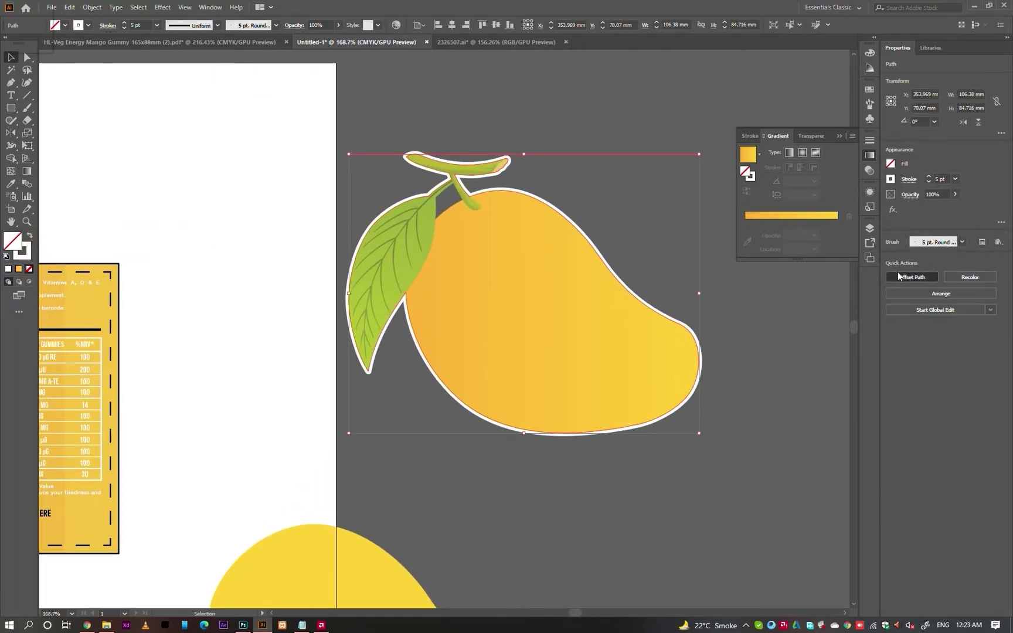
pyautogui.click(931, 276)
pyautogui.click(598, 386)
pyautogui.write('0')
pyautogui.press('Up')
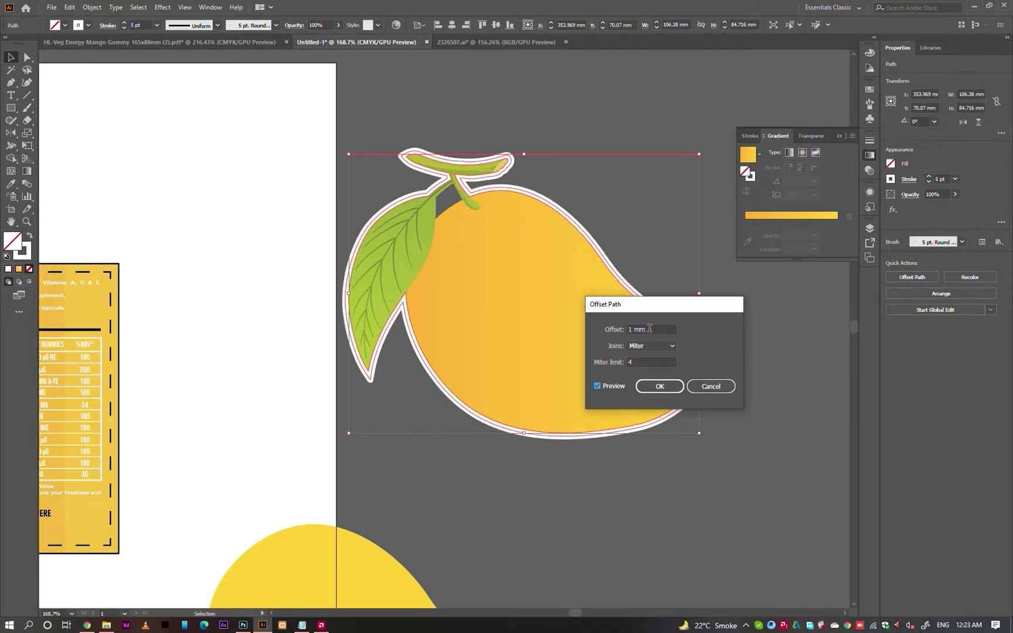
pyautogui.press('Return')
# - Group the offset white outline with the gradient mango artwork
pyautogui.click(520, 175)
pyautogui.press('a')
pyautogui.press('v')
pyautogui.click(518, 193)
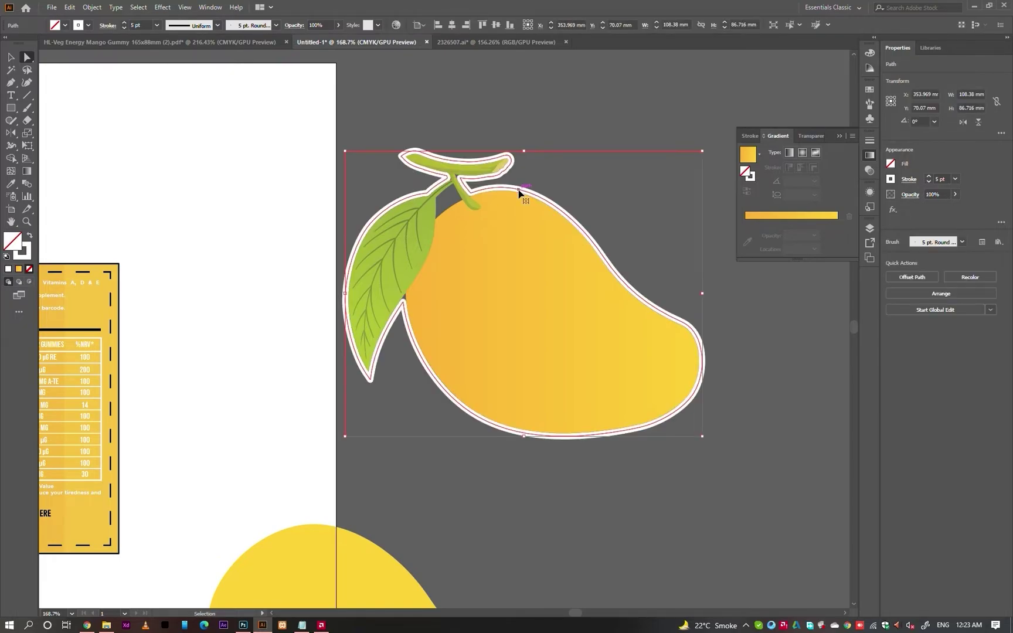
pyautogui.click(552, 179)
pyautogui.hotkey('ctrl', 'space')
pyautogui.moveTo(566, 177); pyautogui.dragTo(532, 182)
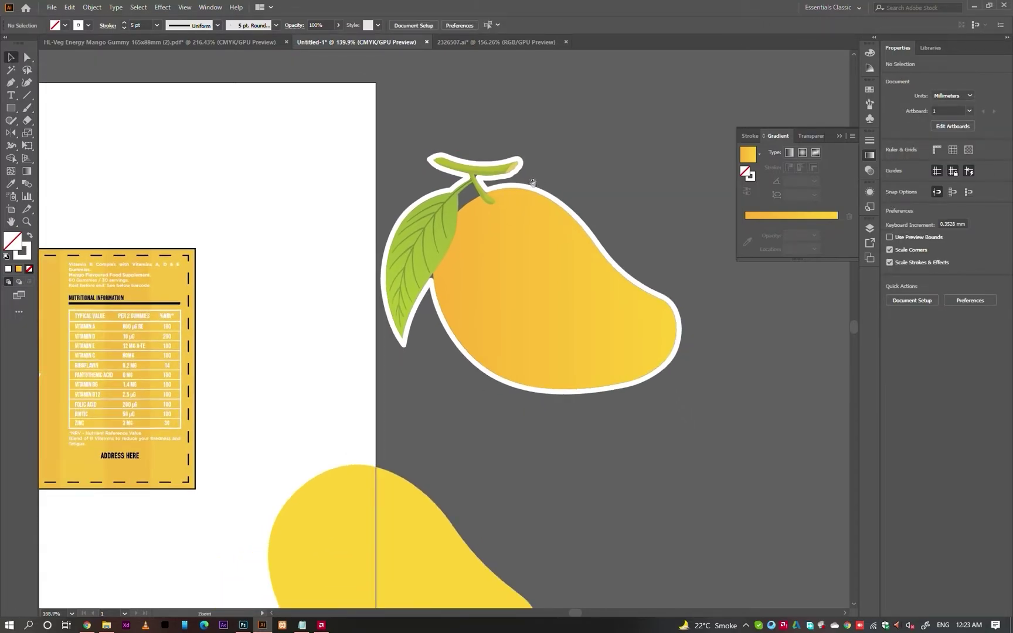
# - Place a duplicate of the outlined mango on the label and send it behind the label text
pyautogui.click(486, 256)
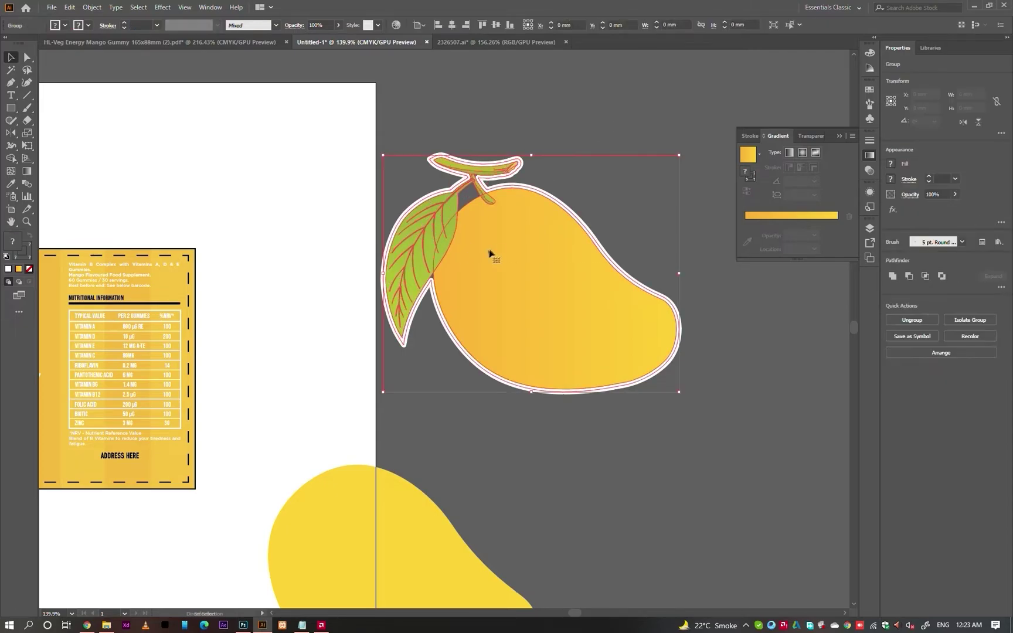
pyautogui.press('space')
pyautogui.moveTo(478, 264); pyautogui.dragTo(351, 314)
pyautogui.press('space')
pyautogui.press('a')
pyautogui.hotkey('ctrl', '[')
pyautogui.click(581, 243)
pyautogui.click(396, 280)
pyautogui.click(345, 261)
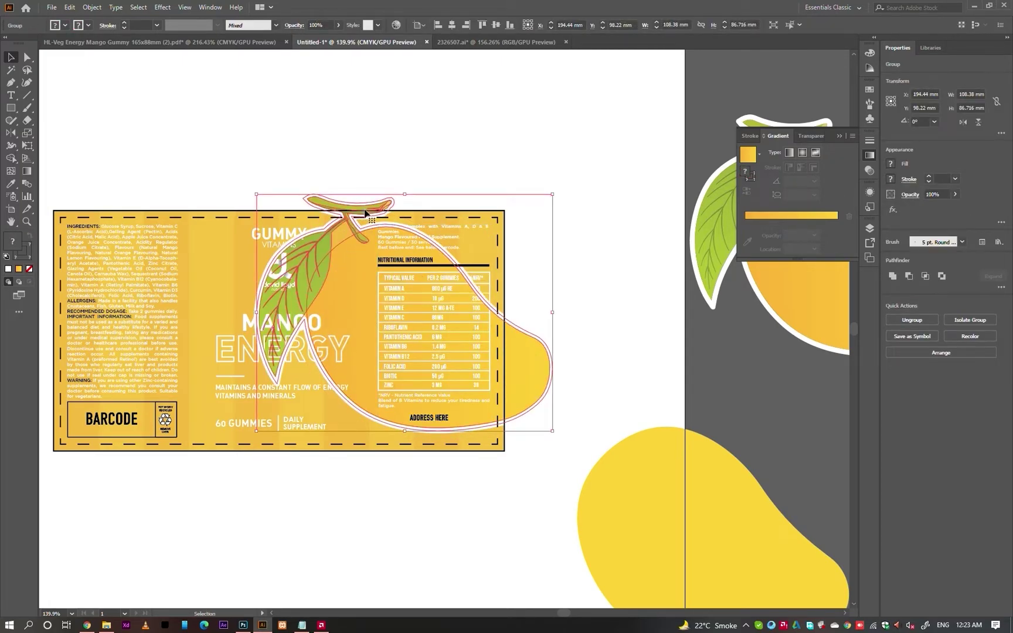
# - Scale and tilt the label's mango to about 41 x 39 mm, positioned behind the GUMMY VITAMINS heading and logo
pyautogui.moveTo(401, 194); pyautogui.dragTo(404, 265)
pyautogui.moveTo(392, 315); pyautogui.dragTo(276, 229)
pyautogui.press('r')
pyautogui.moveTo(346, 170); pyautogui.dragTo(365, 177)
pyautogui.keyDown('ctrl'); pyautogui.click(385, 163); pyautogui.keyUp('ctrl')
pyautogui.click(243, 236)
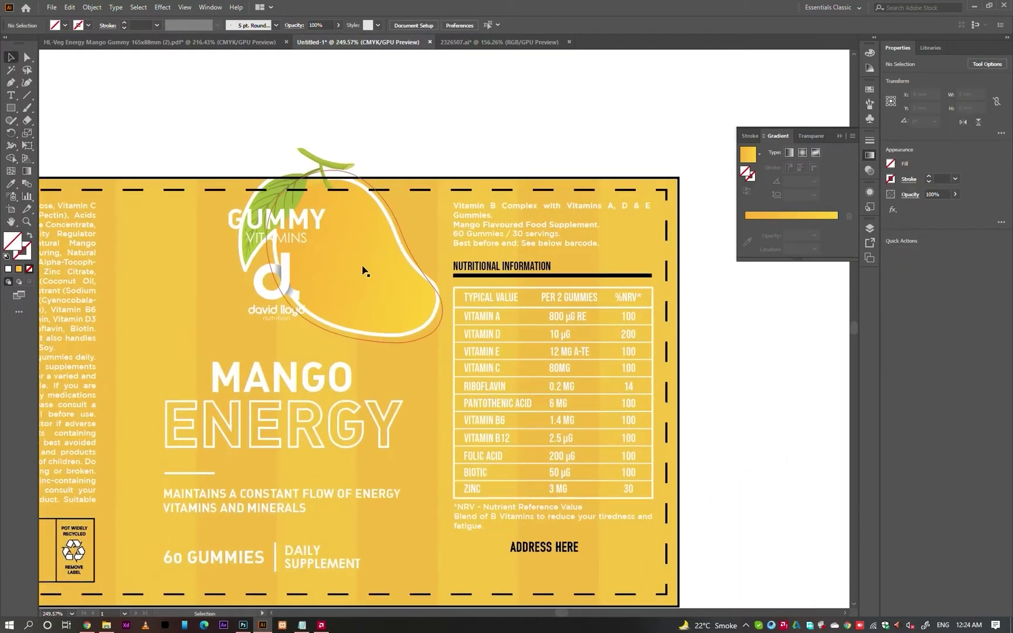
pyautogui.press('v')
pyautogui.click(338, 270)
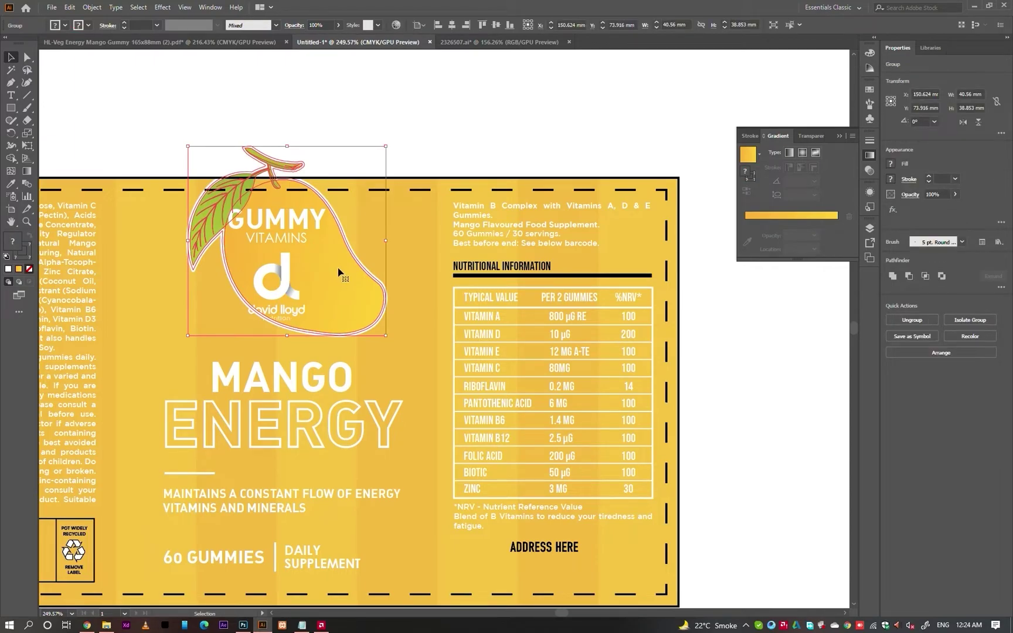
# - Enlarge the mango behind the GUMMY VITAMINS heading and logo to about 51 x 43 mm and set its opacity to 40%
pyautogui.moveTo(391, 333); pyautogui.dragTo(421, 351)
pyautogui.moveTo(359, 312); pyautogui.dragTo(334, 299)
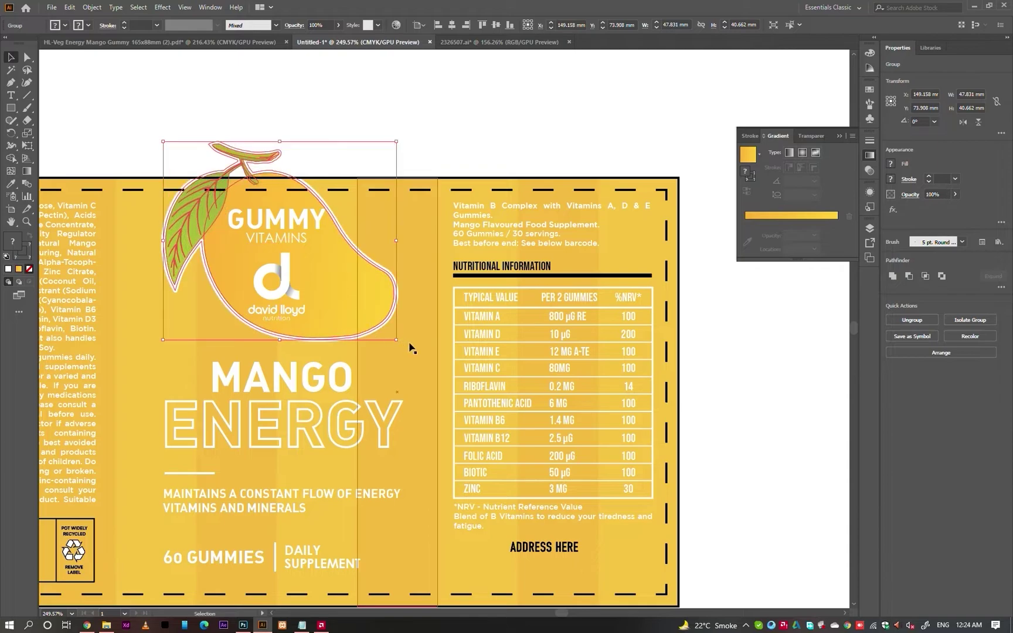
pyautogui.moveTo(394, 340)
pyautogui.mouseDown()
pyautogui.moveTo(384, 322)
pyautogui.moveTo(408, 347)
pyautogui.mouseUp()
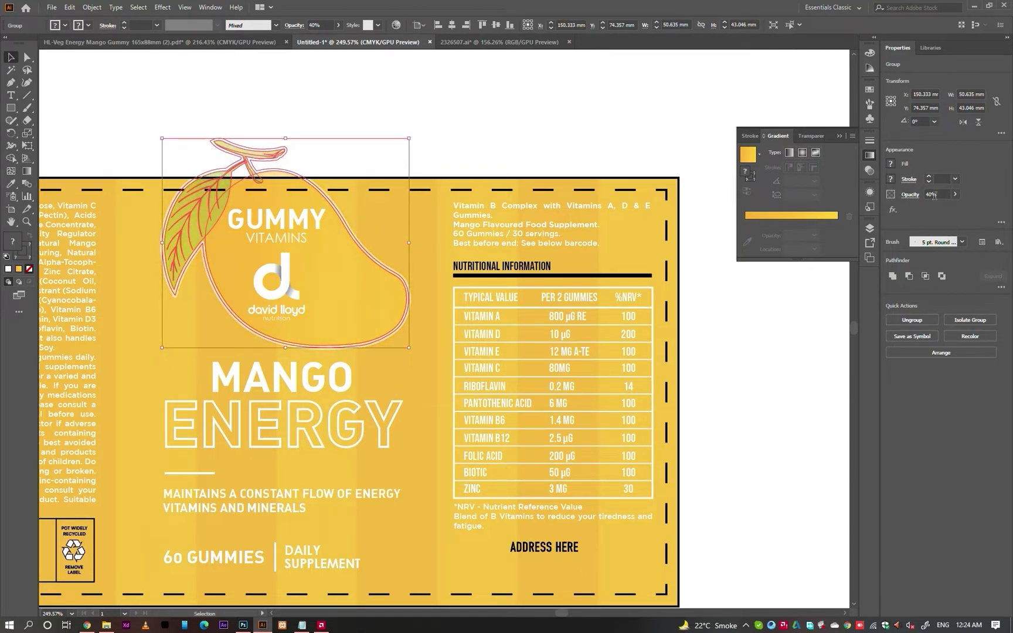
pyautogui.click(733, 364)
pyautogui.scroll(-3, 733, 364)
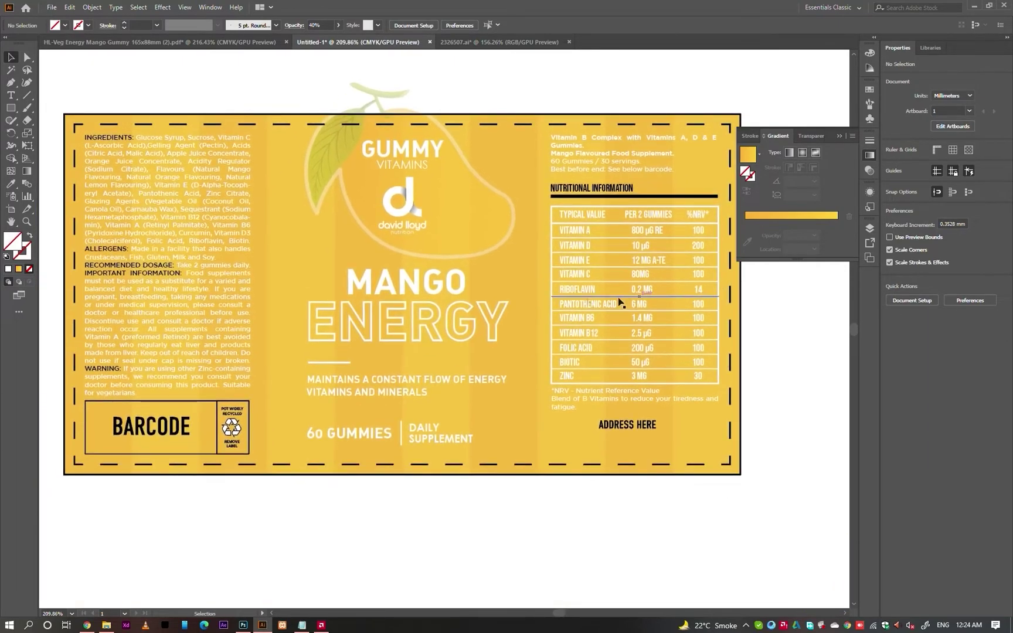
# - Duplicate the translucent mango onto the lower part of the label and mirror the copy so its leaf points right
pyautogui.click(463, 208)
pyautogui.press('r')
pyautogui.press('v')
pyautogui.keyDown('alt'); pyautogui.moveTo(445, 209); pyautogui.dragTo(553, 408); pyautogui.keyUp('alt')
pyautogui.hotkey('alt', 'o')
pyautogui.moveTo(485, 402); pyautogui.dragTo(605, 404)
pyautogui.hotkey('ctrl', 'z')
pyautogui.press('o')
pyautogui.press('v')
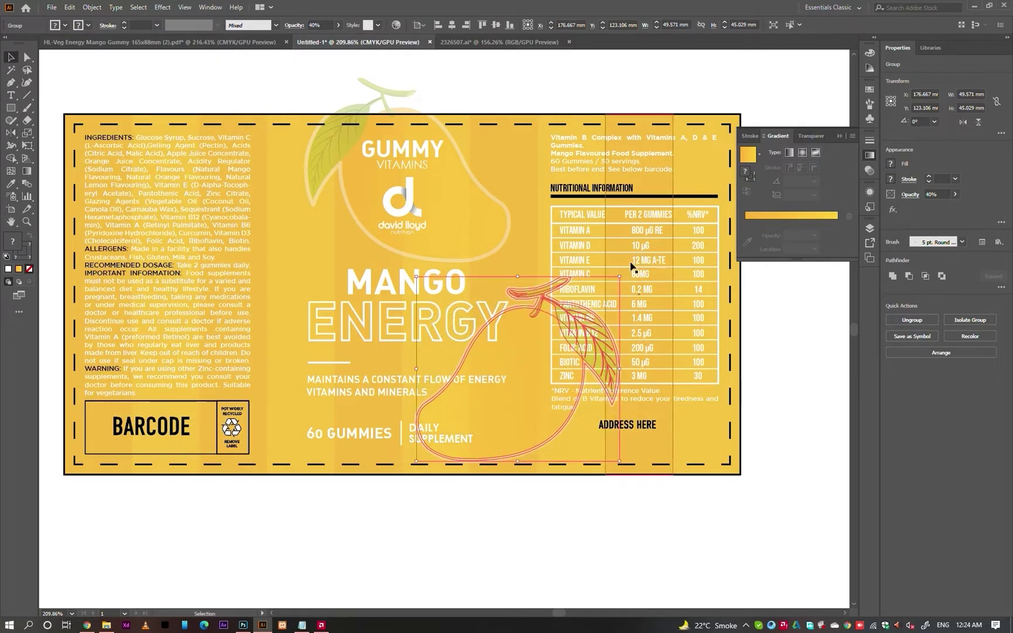
# - Scale the mirrored mango down to about 13 x 12 mm and place it just right of DAILY SUPPLEMENT
pyautogui.moveTo(620, 277); pyautogui.dragTo(567, 324)
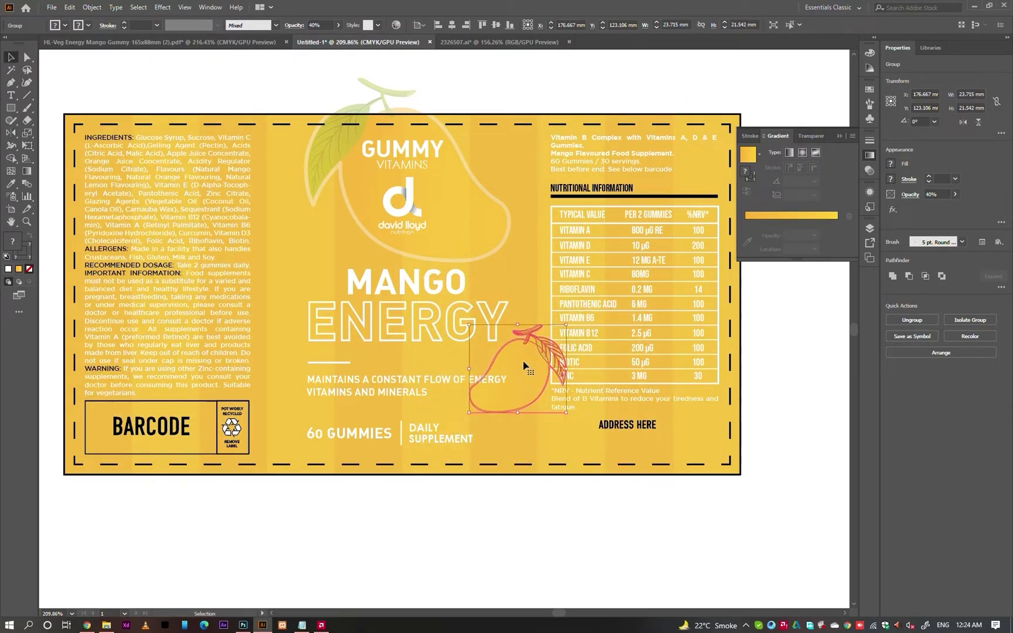
pyautogui.hotkey('ctrl', 'space')
pyautogui.keyDown('ctrl'); pyautogui.moveTo(507, 380); pyautogui.dragTo(592, 490); pyautogui.keyUp('ctrl')
pyautogui.moveTo(579, 480); pyautogui.dragTo(531, 444)
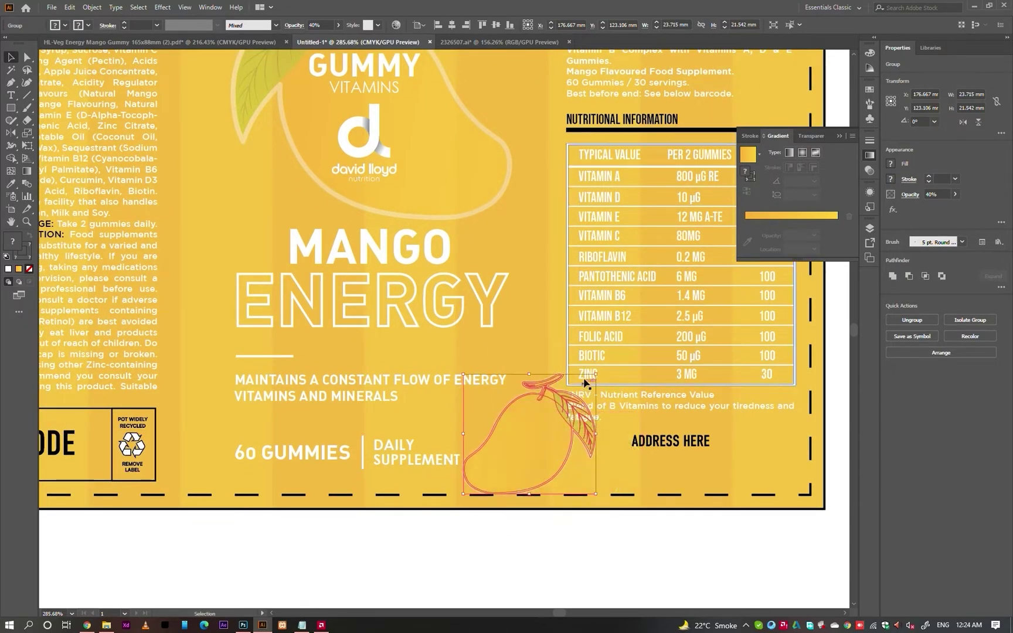
pyautogui.moveTo(596, 374); pyautogui.dragTo(571, 467)
# - Place another mango copy, leaf facing left, in the label's lower-right corner behind ADDRESS HERE, overhanging the right edge
pyautogui.click(590, 519)
pyautogui.moveTo(643, 439); pyautogui.dragTo(550, 446)
pyautogui.press('v')
pyautogui.moveTo(578, 511); pyautogui.dragTo(578, 566)
pyautogui.moveTo(551, 480); pyautogui.dragTo(693, 476)
pyautogui.click(606, 544)
pyautogui.scroll(-3, 651, 525)
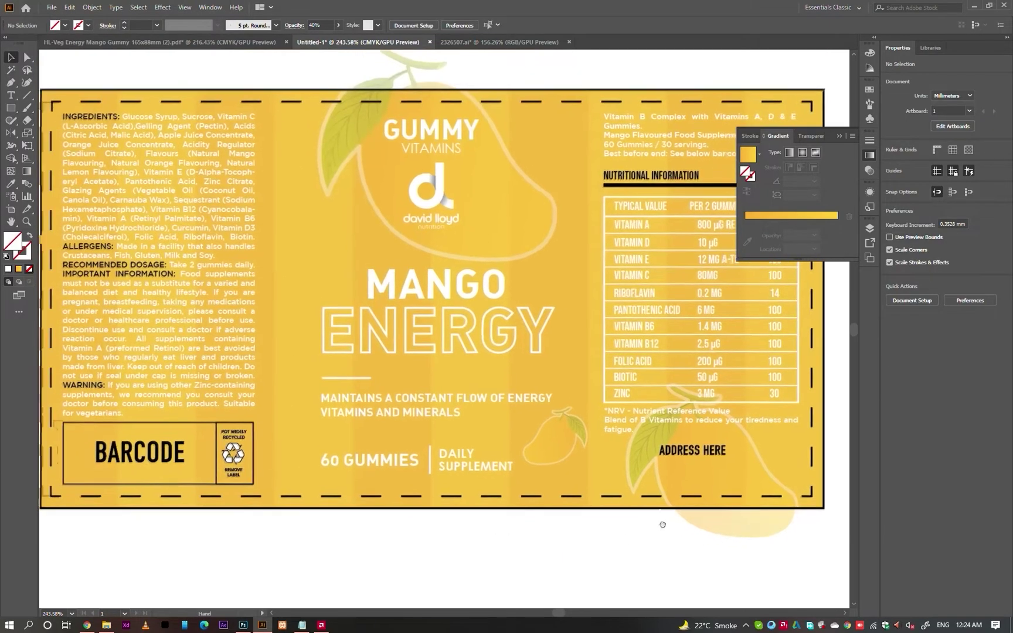
pyautogui.moveTo(677, 521); pyautogui.dragTo(706, 481)
pyautogui.click(694, 538)
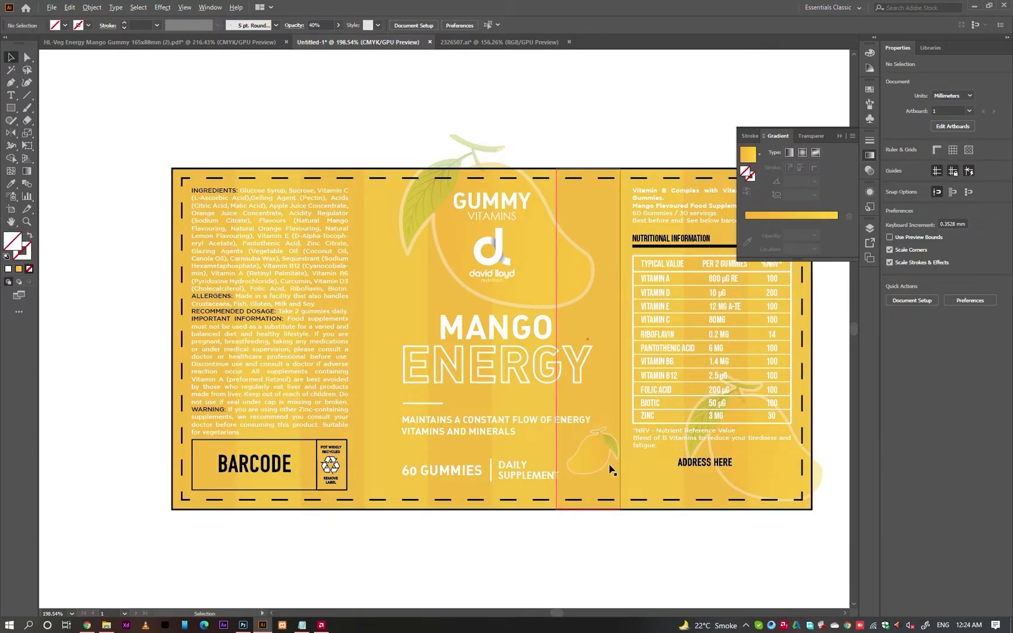
# - Duplicate the small mango to the upper left of the MANGO title, then mirror and rotate the copy
pyautogui.moveTo(604, 461); pyautogui.dragTo(406, 312)
pyautogui.press('o')
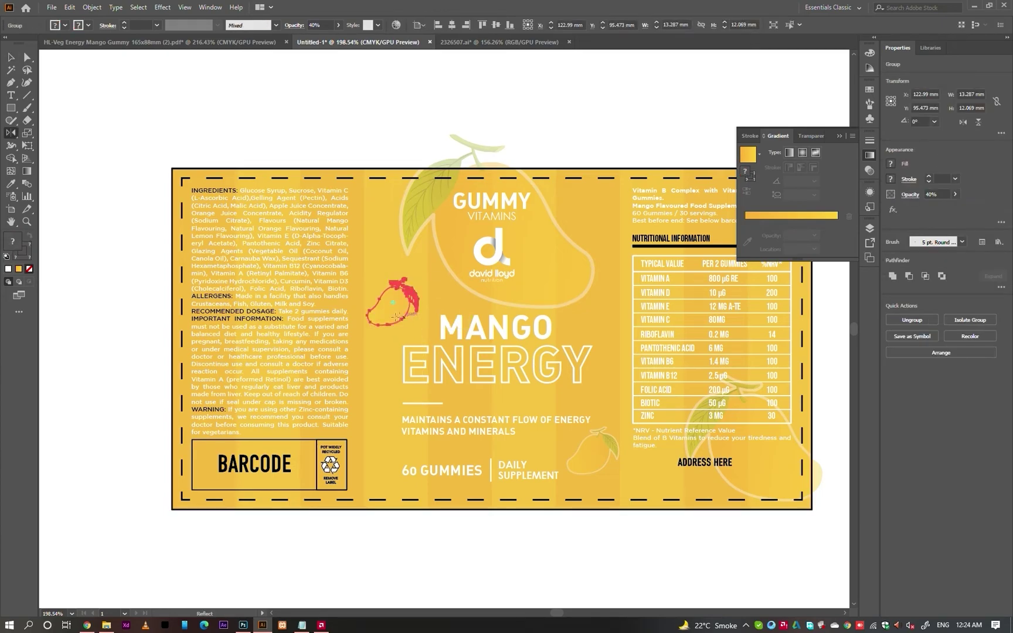
pyautogui.moveTo(340, 277); pyautogui.dragTo(385, 302)
pyautogui.press('v')
pyautogui.press('r')
pyautogui.press('v')
pyautogui.click(363, 138)
pyautogui.scroll(1, 404, 262)
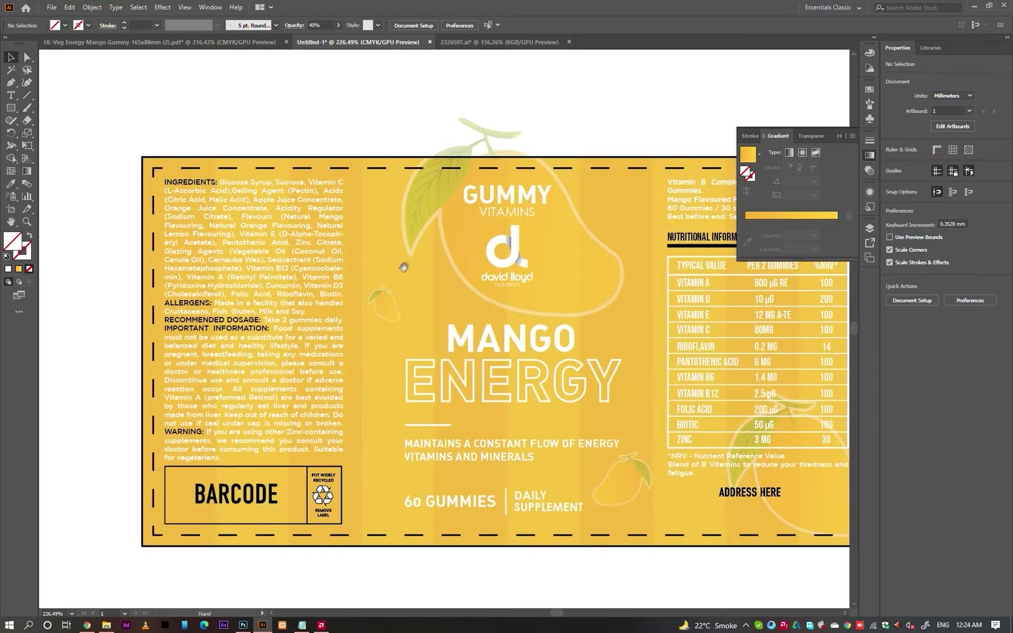
# - Duplicate the small mango to the left of 60 GUMMIES, mirrored and slightly rotated
pyautogui.moveTo(638, 469); pyautogui.dragTo(375, 516)
pyautogui.press('o')
pyautogui.press('v')
pyautogui.press('r')
pyautogui.moveTo(465, 514); pyautogui.dragTo(466, 513)
pyautogui.press('v')
# - Duplicate the large translucent mango over the ingredients text, overhanging the label's left edge, and hide the workspace panels
pyautogui.click(601, 296)
pyautogui.moveTo(601, 296); pyautogui.dragTo(197, 300)
pyautogui.click(282, 129)
pyautogui.scroll(-2, 300, 161)
pyautogui.moveTo(348, 208); pyautogui.dragTo(327, 229)
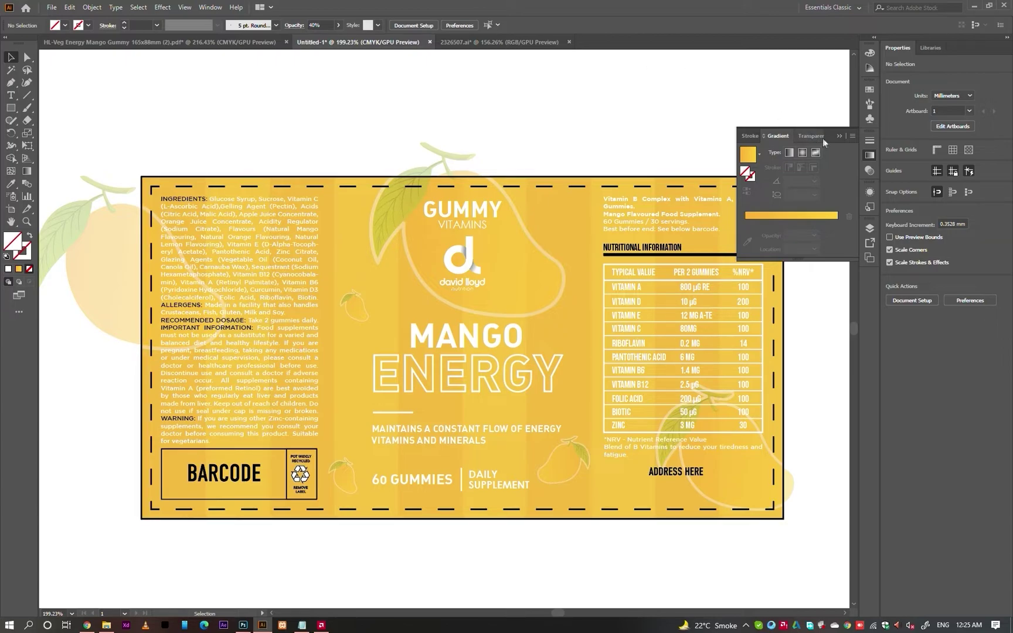
pyautogui.press('Tab')
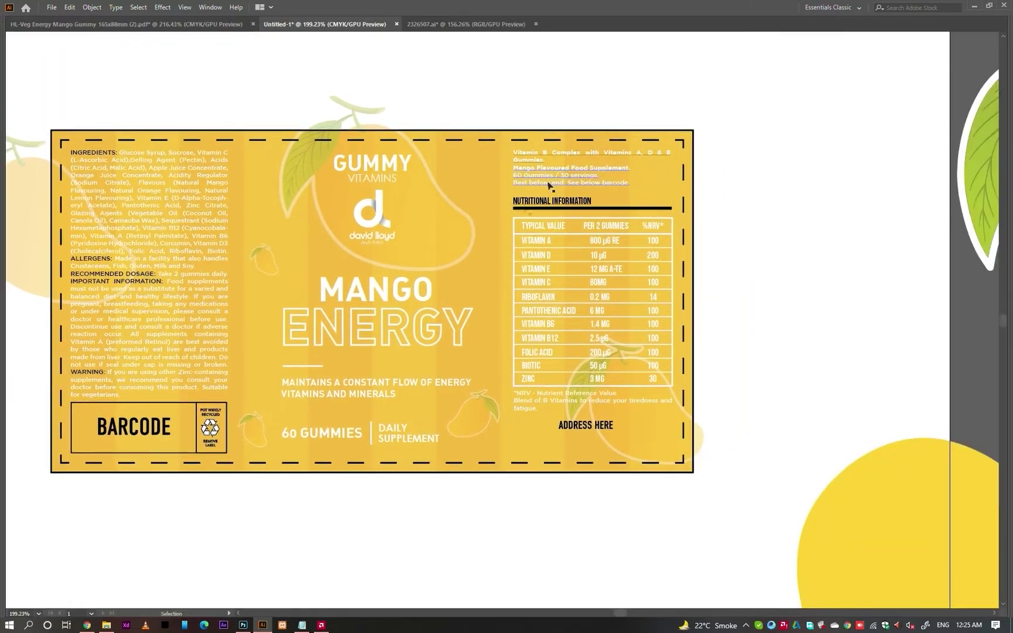
pyautogui.scroll(2, 511, 284)
pyautogui.press('a')
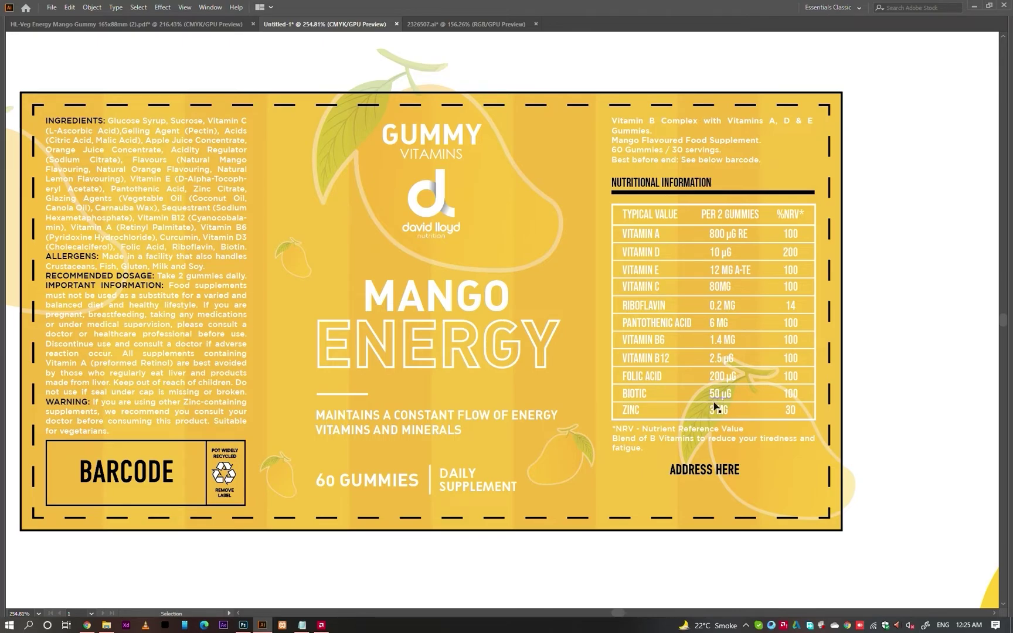
pyautogui.doubleClick(565, 456)
pyautogui.moveTo(564, 463); pyautogui.dragTo(483, 467)
pyautogui.hotkey('ctrl', 'z')
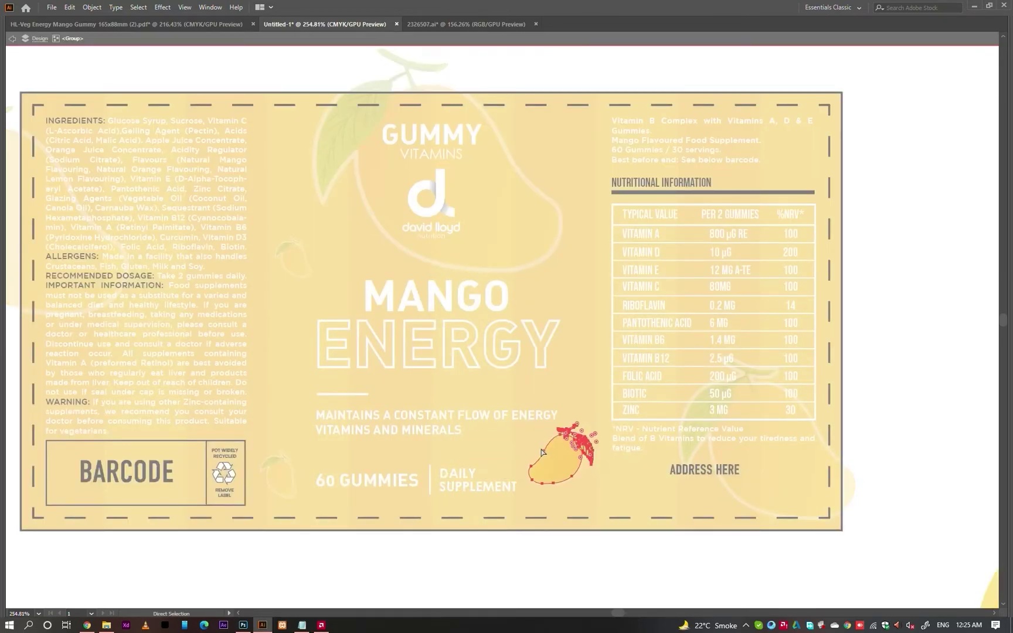
pyautogui.press('Escape')
# - Mirror the full-colour outlined mango beside the artboard and rotate it upright with its leaf pointing right
pyautogui.moveTo(762, 357); pyautogui.dragTo(643, 357)
pyautogui.moveTo(991, 357); pyautogui.dragTo(616, 347)
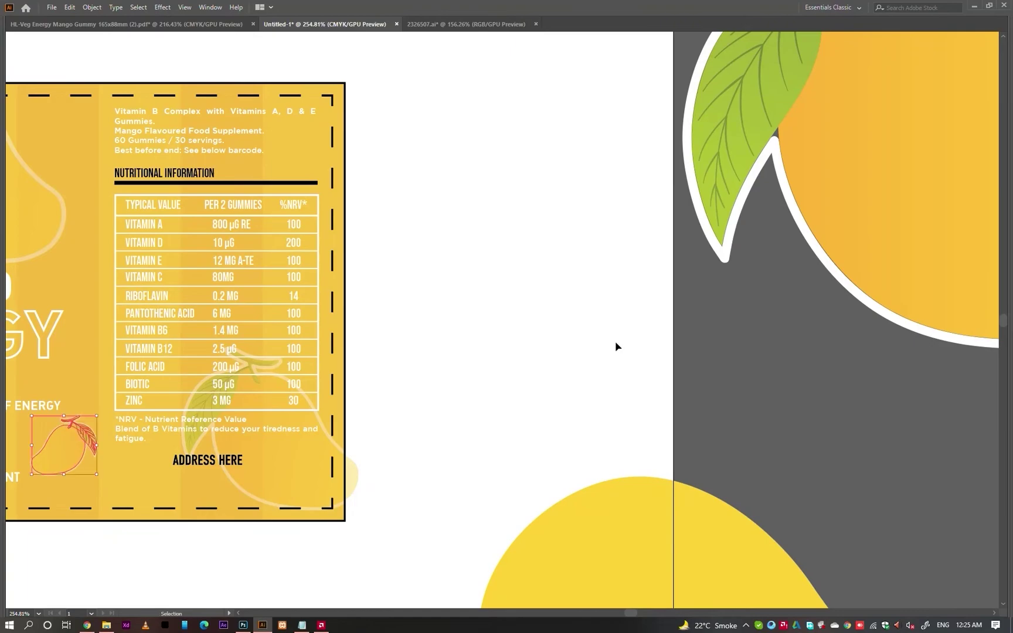
pyautogui.scroll(-3, 615, 347)
pyautogui.moveTo(786, 213); pyautogui.dragTo(664, 306)
pyautogui.hotkey('ctrl', 'z')
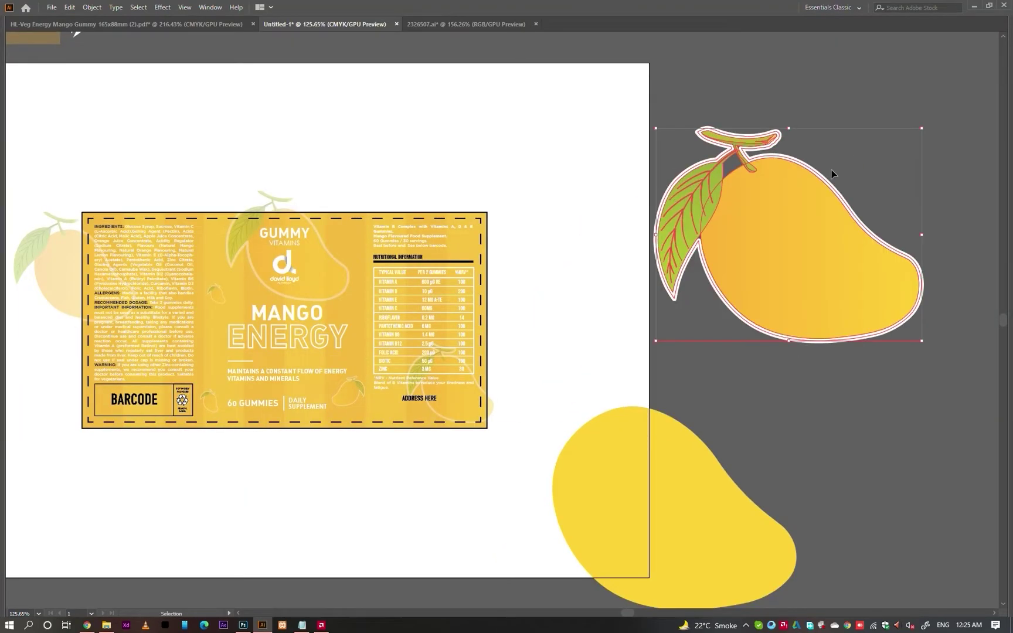
pyautogui.click(838, 167)
pyautogui.moveTo(794, 236); pyautogui.dragTo(716, 268)
pyautogui.press('r')
pyautogui.moveTo(677, 319); pyautogui.dragTo(683, 191)
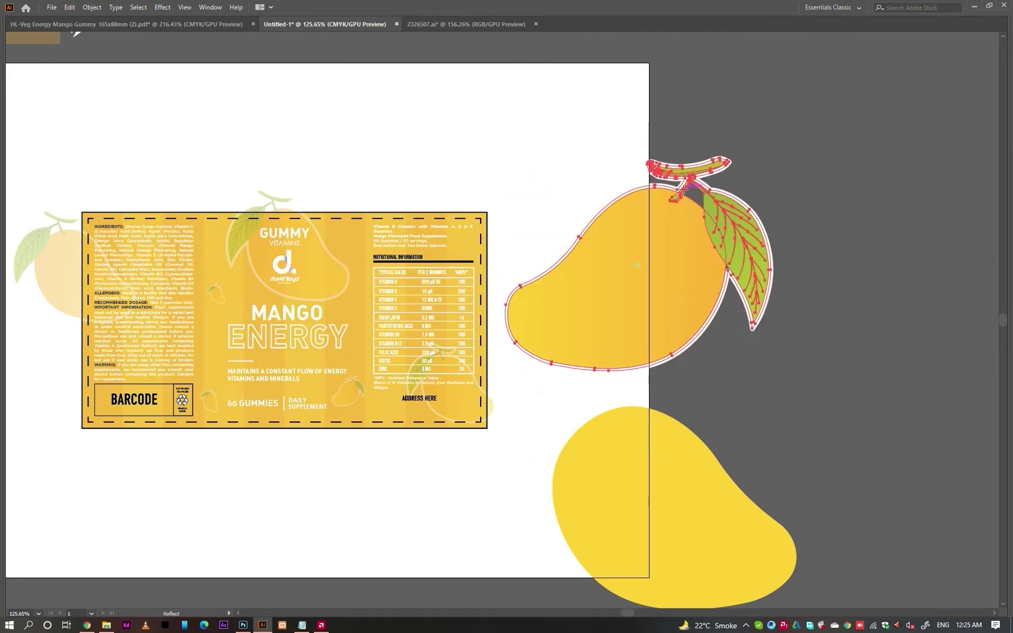
pyautogui.press('r')
pyautogui.moveTo(693, 326); pyautogui.dragTo(759, 276)
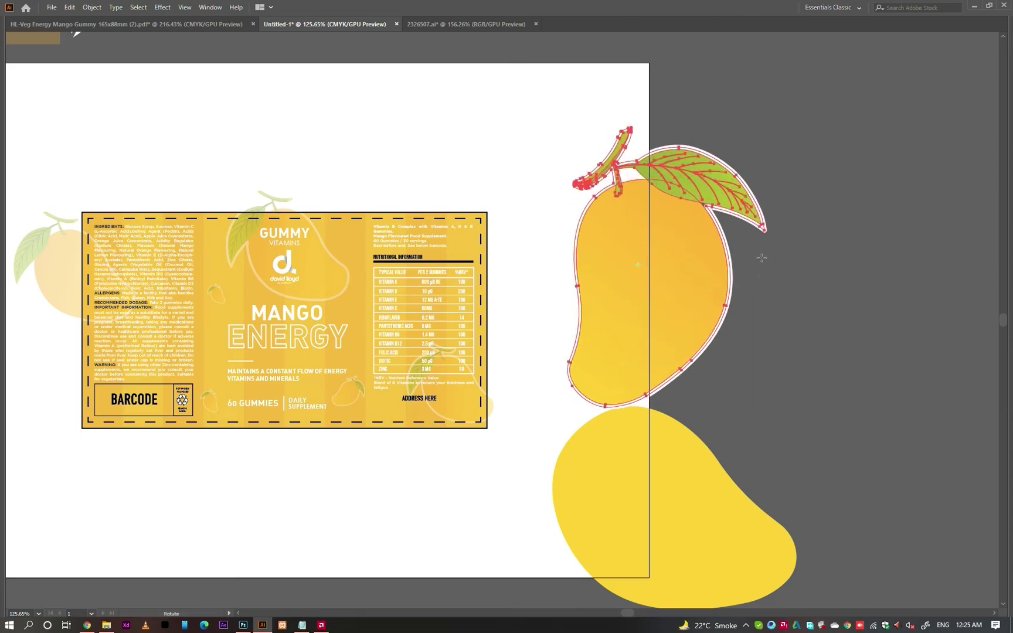
# - Shrink the upright full-colour mango, place it over the MANGO title, and convert the title text to outlines
pyautogui.moveTo(766, 128); pyautogui.dragTo(294, 310)
pyautogui.scroll(3, 319, 313)
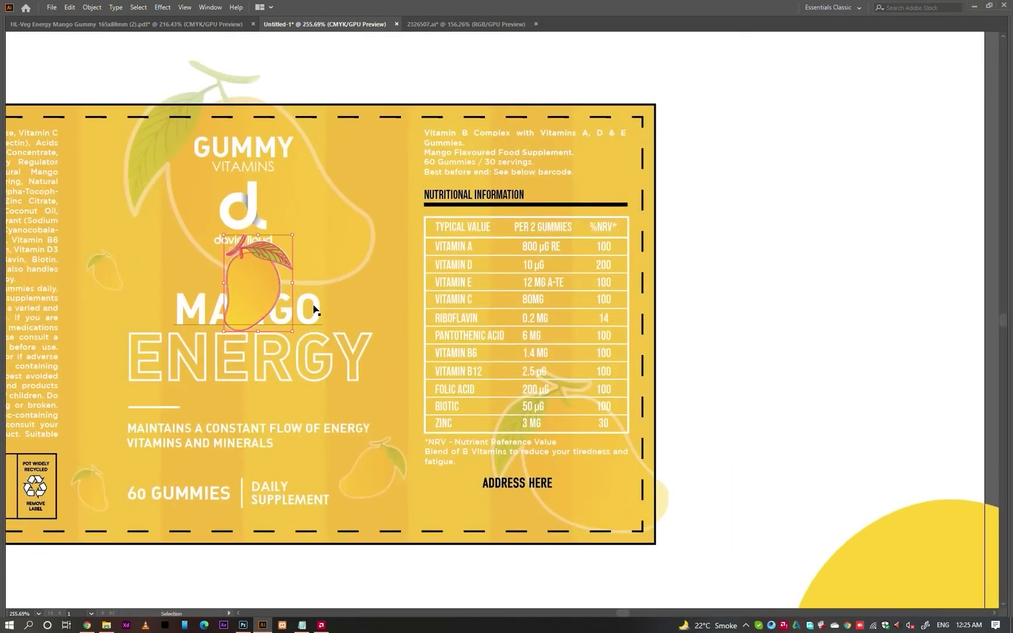
pyautogui.rightClick(314, 309)
pyautogui.press('Escape')
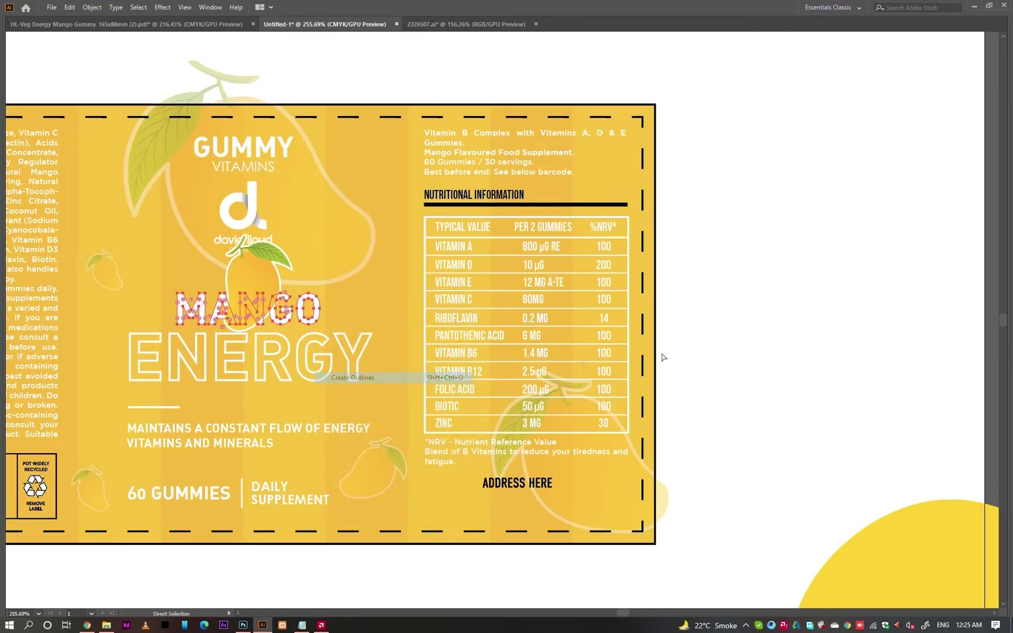
# - Replace the O in the MANGO title with the full-colour mango, scaled to match the height of the letters
pyautogui.press('v')
pyautogui.moveTo(257, 293); pyautogui.dragTo(327, 302)
pyautogui.scroll(3, 326, 302)
pyautogui.moveTo(389, 203); pyautogui.dragTo(389, 255)
pyautogui.moveTo(379, 289); pyautogui.dragTo(333, 289)
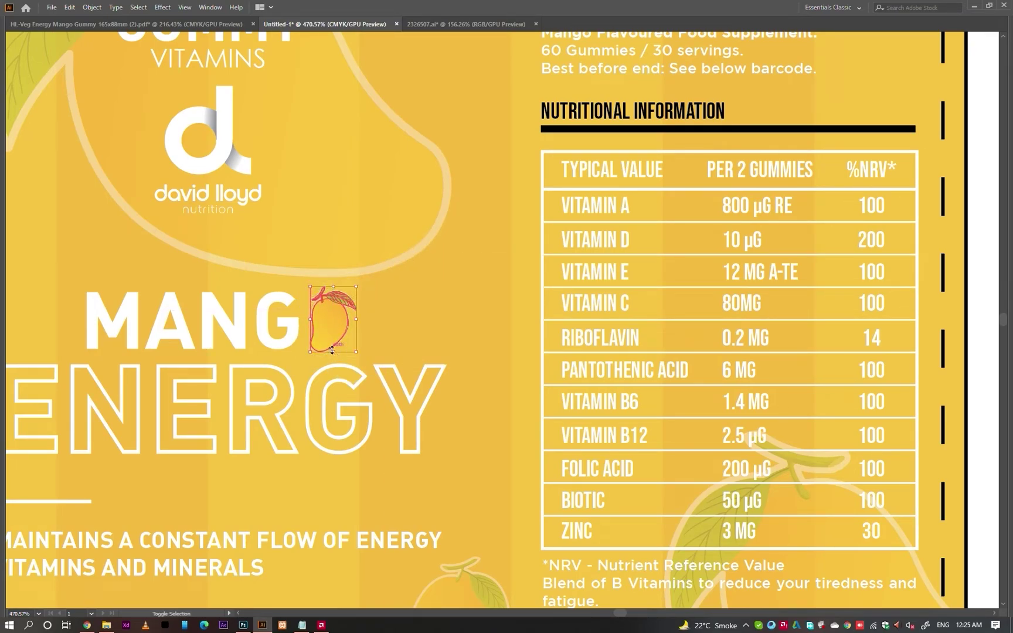
pyautogui.moveTo(332, 353); pyautogui.dragTo(332, 351)
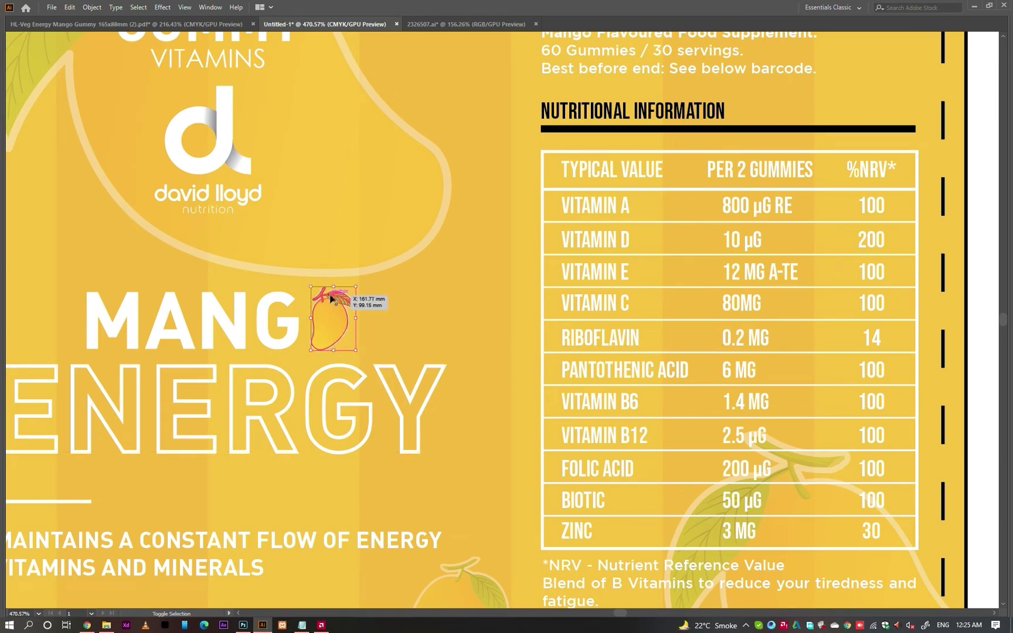
pyautogui.moveTo(333, 289); pyautogui.dragTo(333, 288)
pyautogui.hotkey('ctrl', '0')
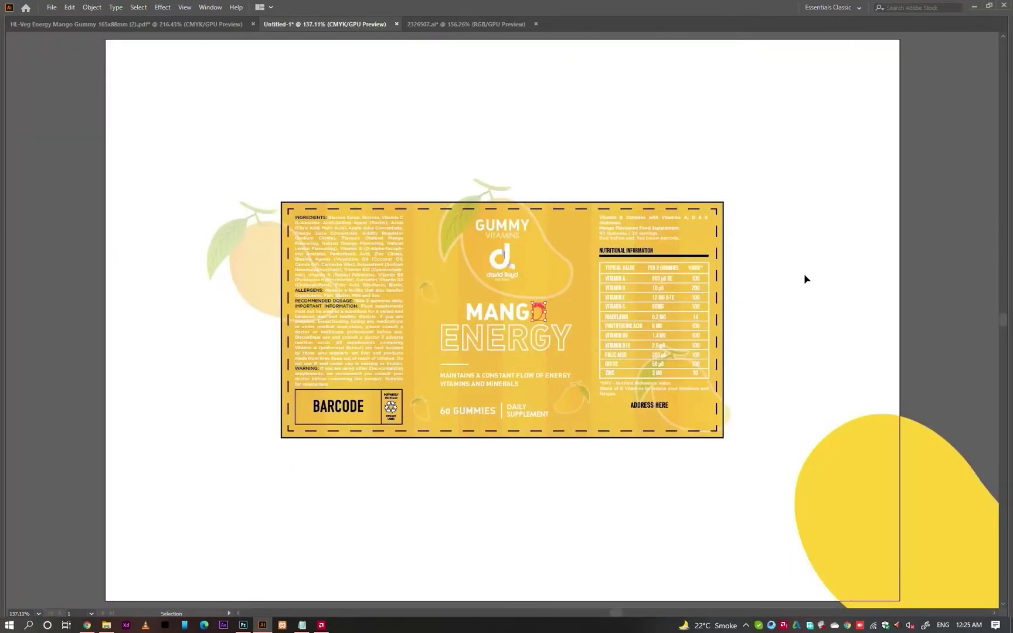
# - Rotate the mango that stands in for the O in the MANGO title slightly
pyautogui.moveTo(582, 320); pyautogui.dragTo(715, 312)
pyautogui.click(484, 302)
pyautogui.press('r')
pyautogui.moveTo(502, 313); pyautogui.dragTo(472, 298)
pyautogui.press('v')
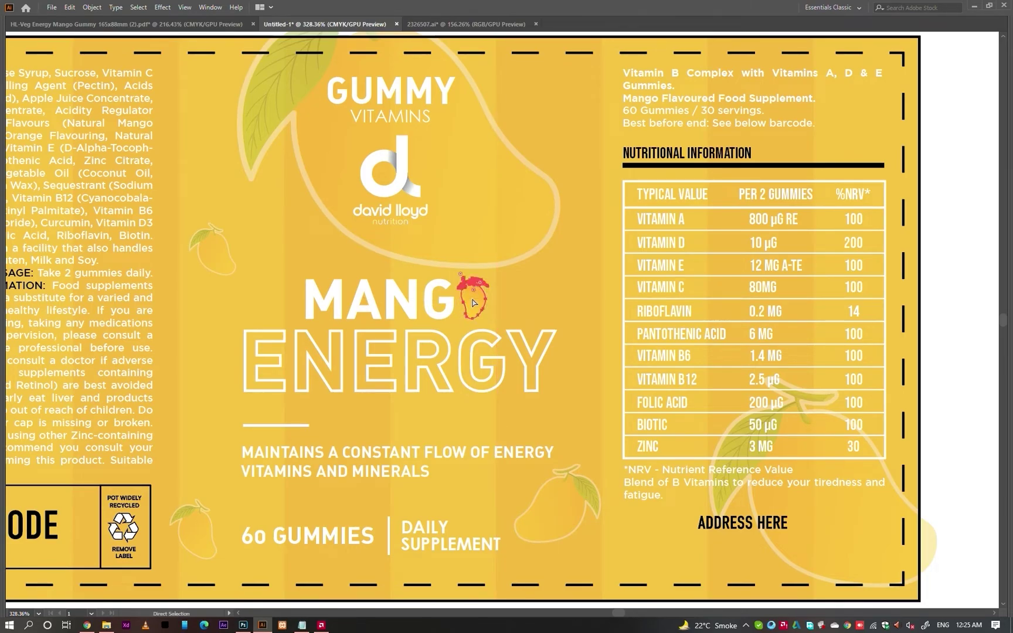
pyautogui.hotkey('ctrl', '0')
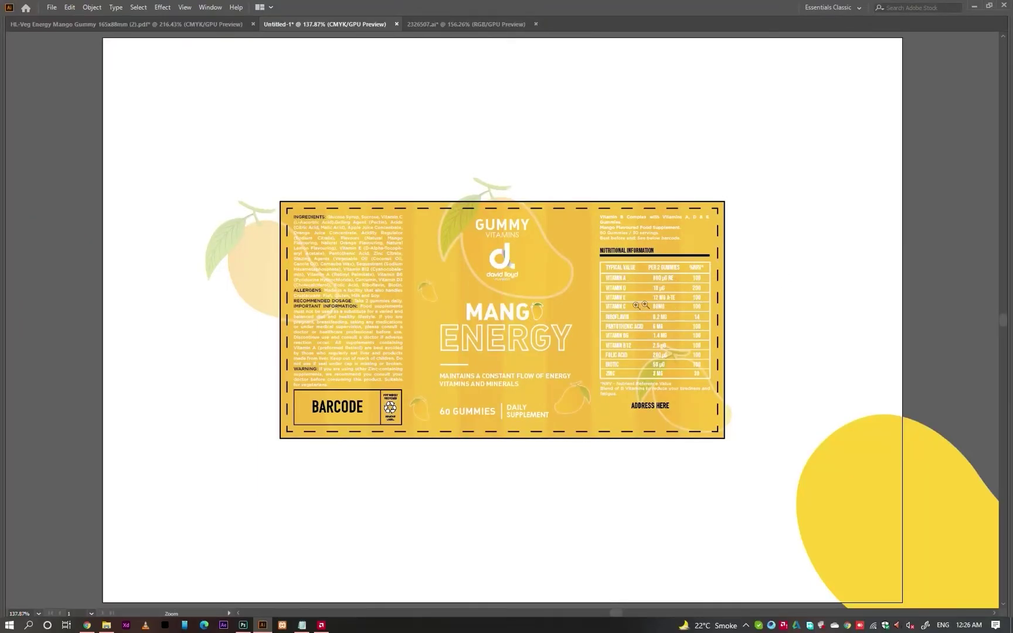
# - Select the label's border group and toggle the dieline layer's visibility to examine what it contains
pyautogui.moveTo(632, 306); pyautogui.dragTo(666, 305)
pyautogui.moveTo(522, 292); pyautogui.dragTo(562, 273)
pyautogui.click(544, 164)
pyautogui.hotkey('ctrl', 'F9')
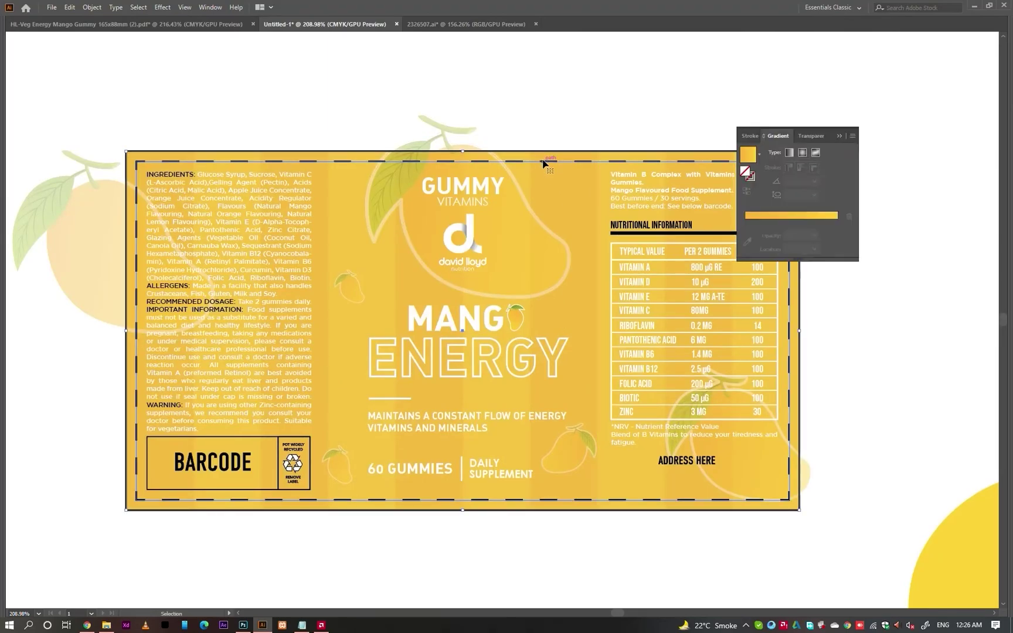
pyautogui.press('Tab')
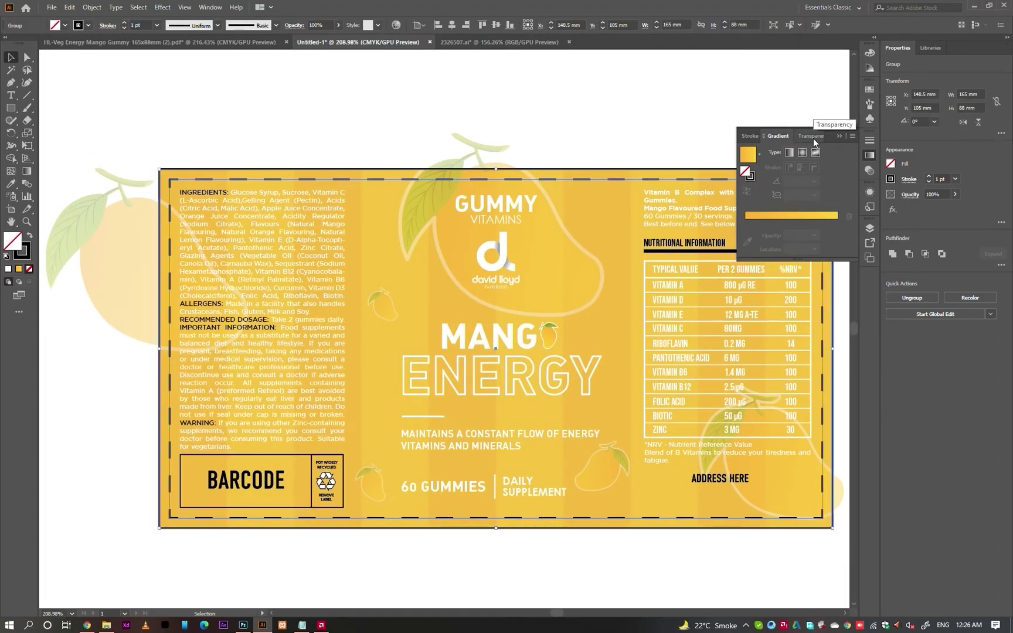
pyautogui.hotkey('ctrl', 'F9')
pyautogui.press('F7')
pyautogui.click(741, 240)
pyautogui.click(740, 240)
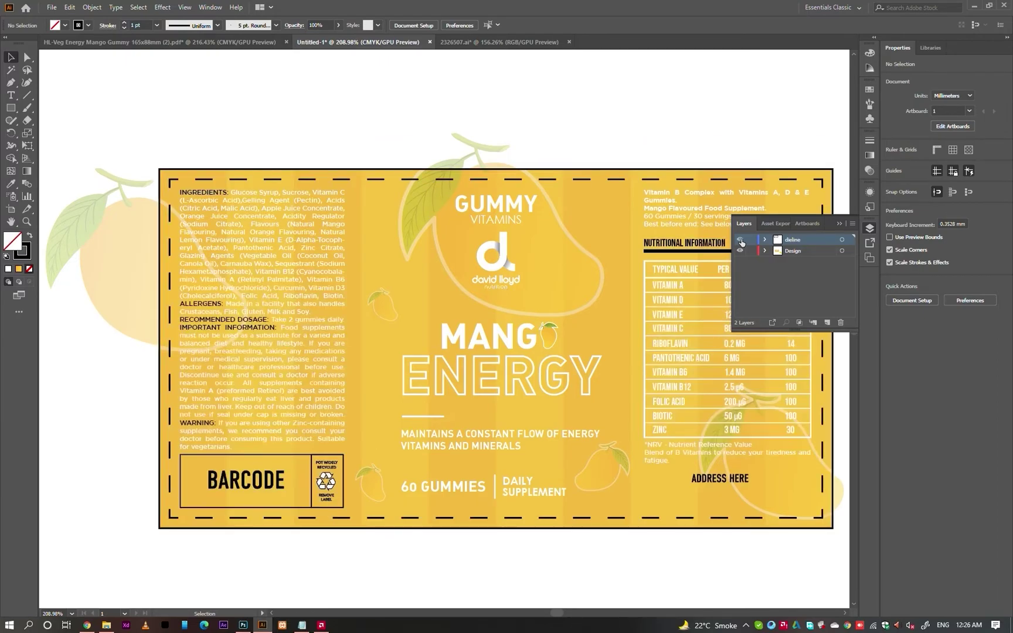
# - Move the label border and dashed safety line in place onto a new layer named keyline and lock that layer
pyautogui.click(789, 170)
pyautogui.press('Delete')
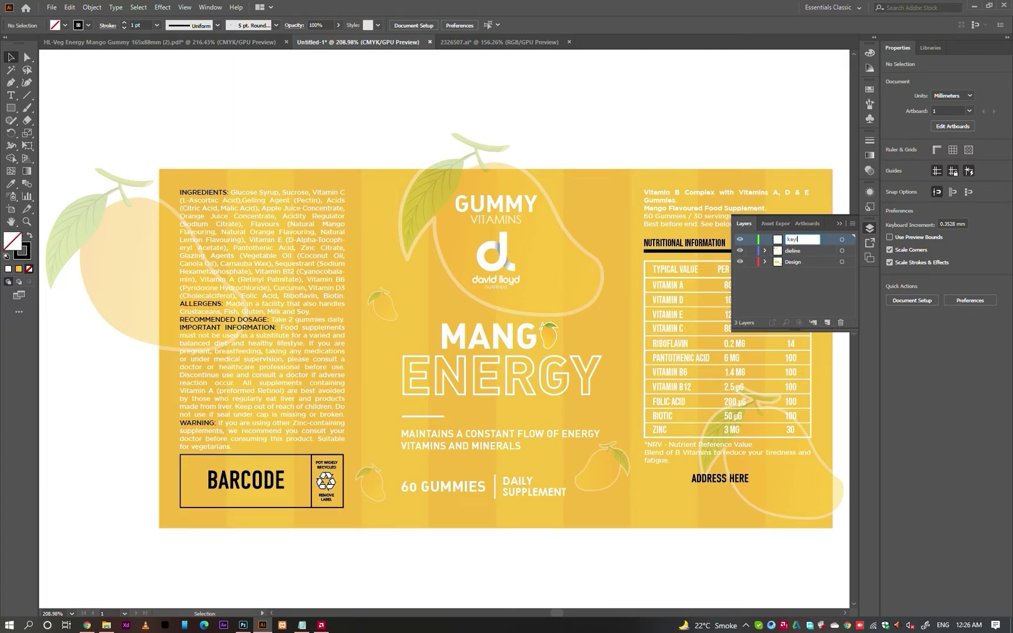
pyautogui.hotkey('ctrl', 'f')
pyautogui.click(751, 239)
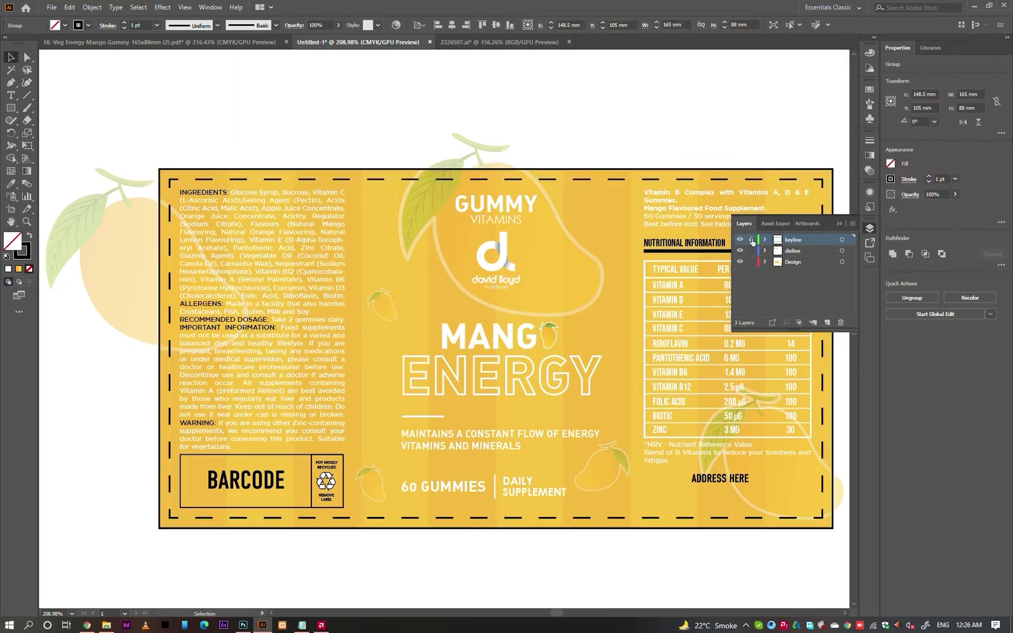
# - Move the remaining dieline layer artwork in place onto the Design layer and delete the empty dieline layer
pyautogui.click(796, 252)
pyautogui.hotkey('ctrl', 'a')
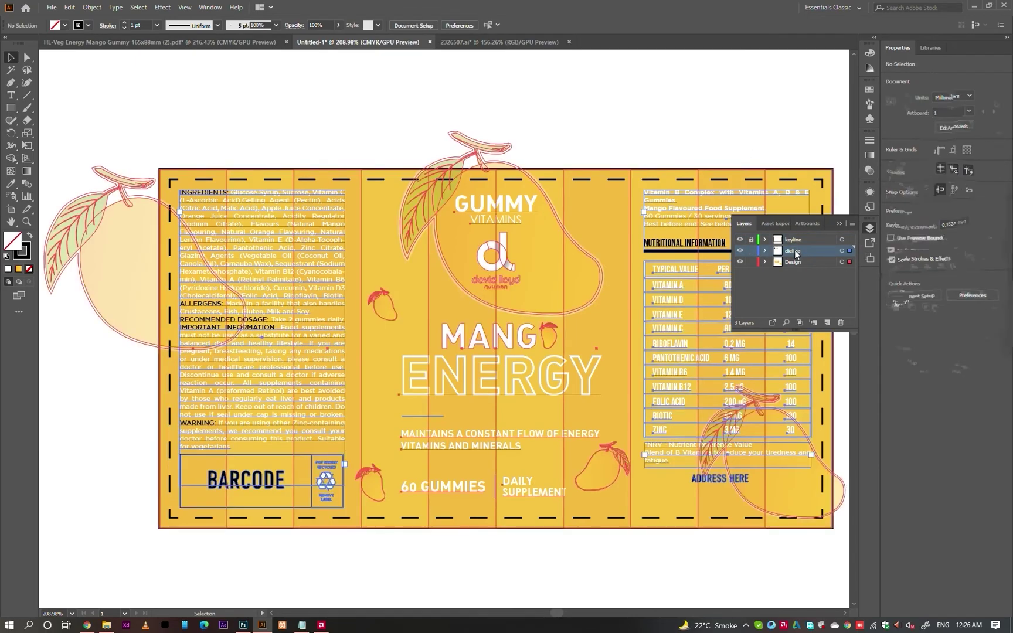
pyautogui.click(751, 135)
pyautogui.click(842, 251)
pyautogui.hotkey('ctrl', 'x')
pyautogui.click(820, 263)
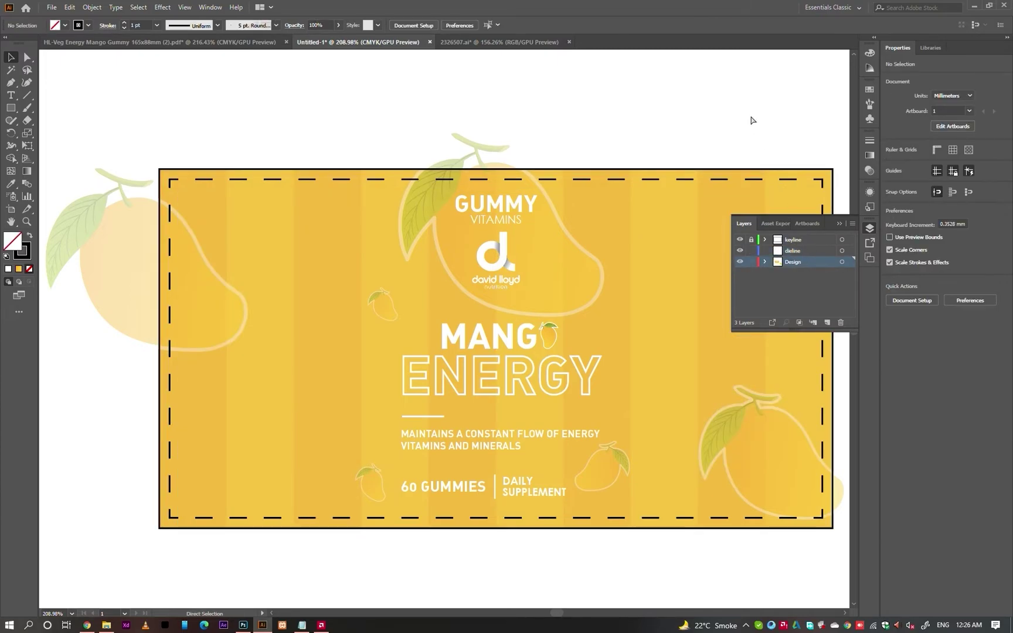
pyautogui.hotkey('ctrl', 'z')
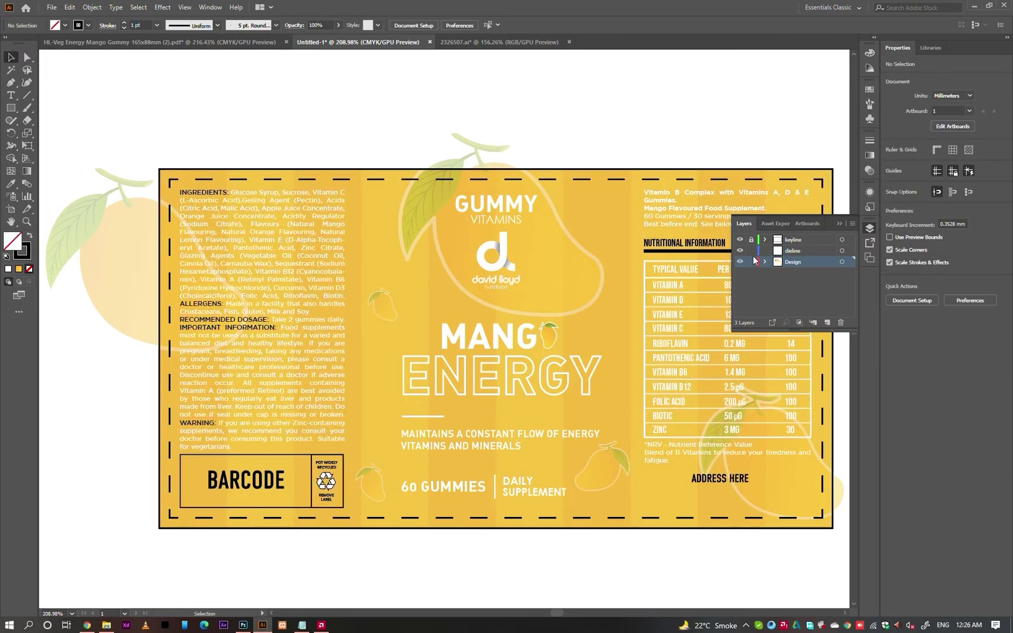
pyautogui.click(776, 252)
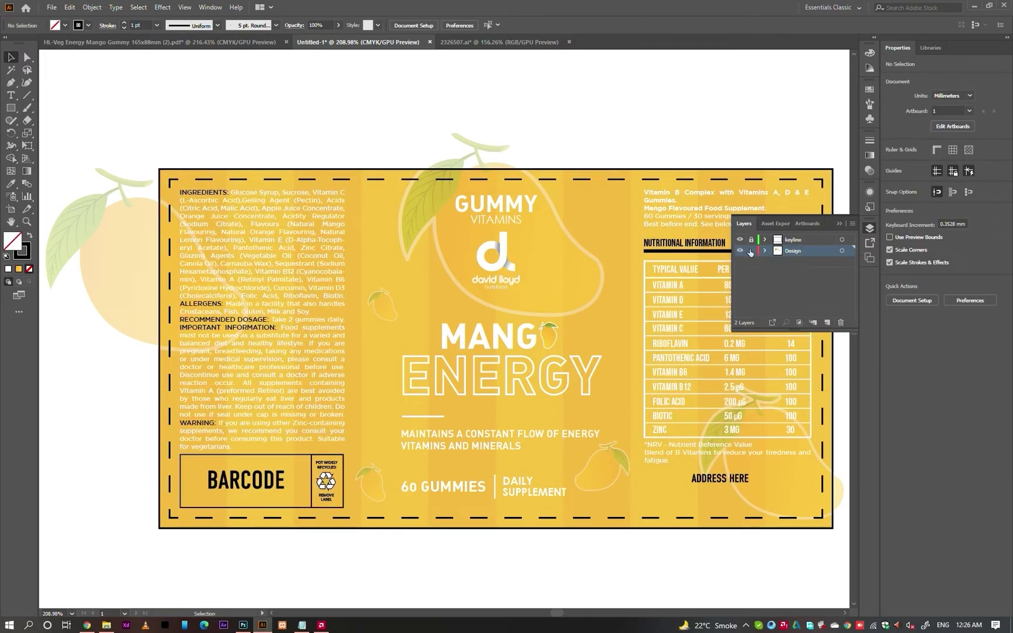
pyautogui.moveTo(680, 153); pyautogui.dragTo(596, 145)
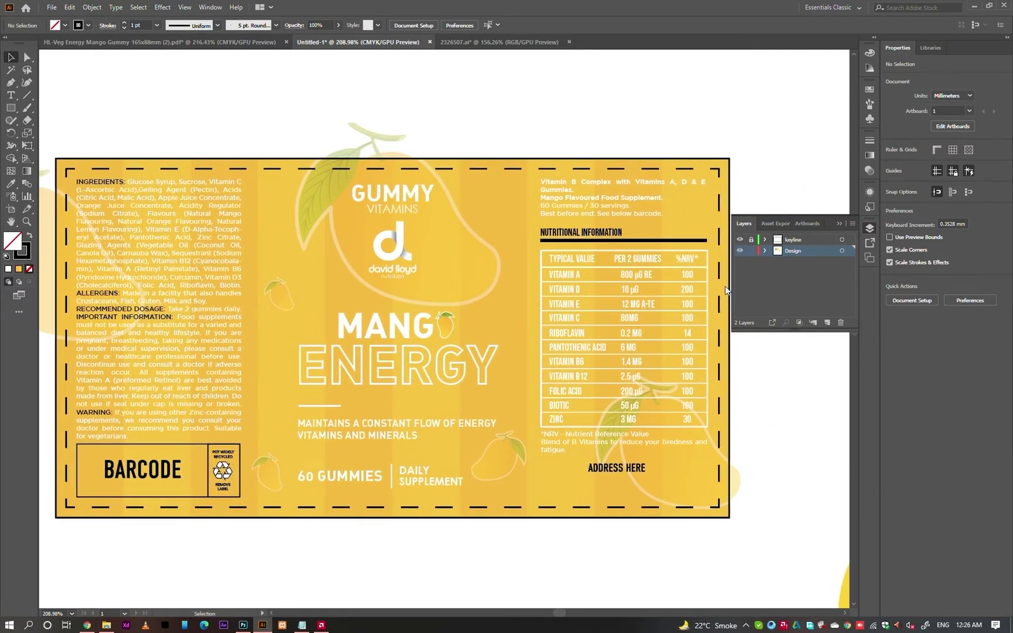
# - Hide the keyline layer and paste a copy of the 165 x 88 mm yellow background rectangle in front of all artwork
pyautogui.click(740, 239)
pyautogui.scroll(-1, 616, 242)
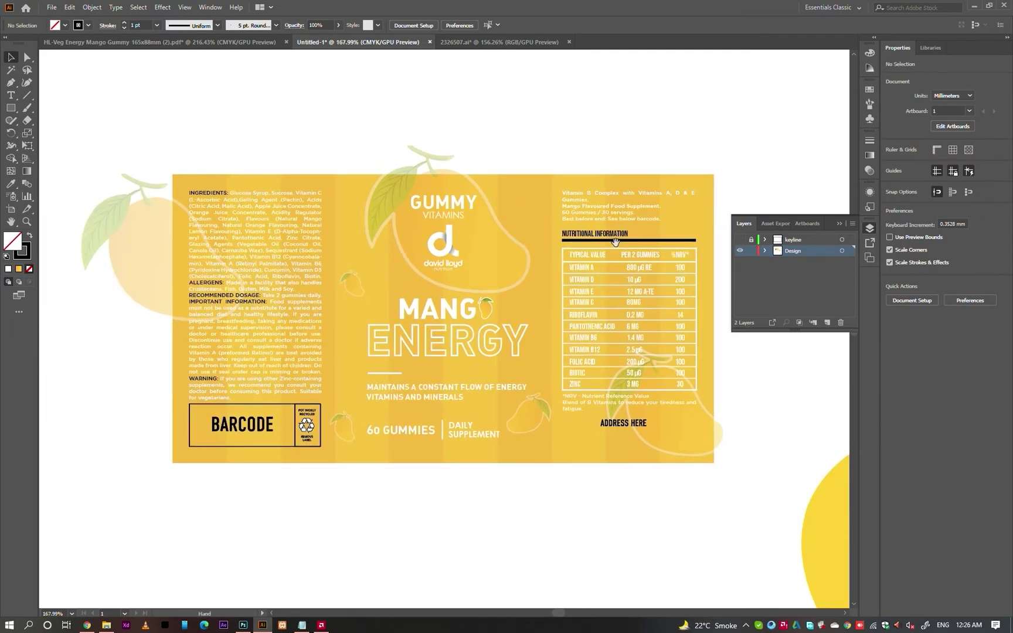
pyautogui.moveTo(616, 242); pyautogui.dragTo(602, 238)
pyautogui.press('a')
pyautogui.click(544, 188)
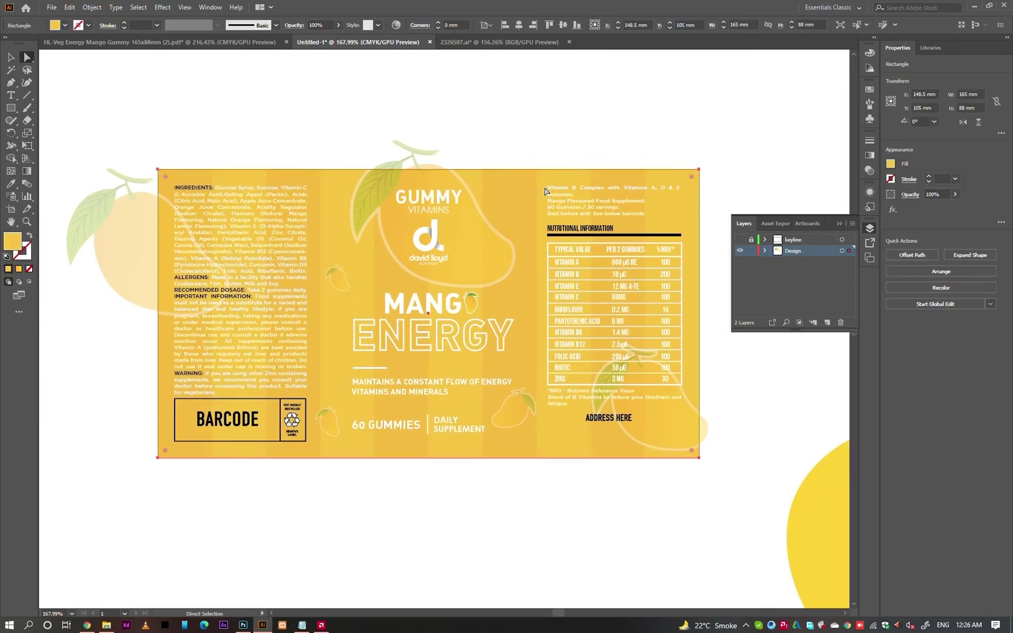
pyautogui.rightClick(544, 188)
pyautogui.click(640, 3)
pyautogui.press('v')
pyautogui.hotkey('ctrl', 'c')
pyautogui.click(628, 150)
pyautogui.hotkey('ctrl', 'f')
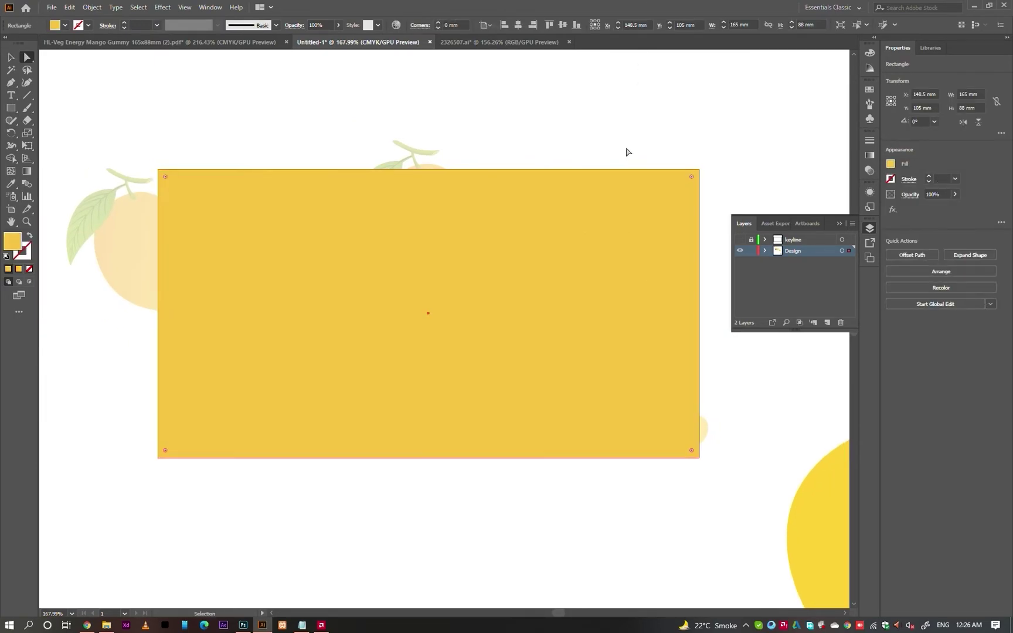
# - Delete the stray yellow mango artwork lying outside the label
pyautogui.press('a')
pyautogui.hotkey('ctrl', 'alt', 'a')
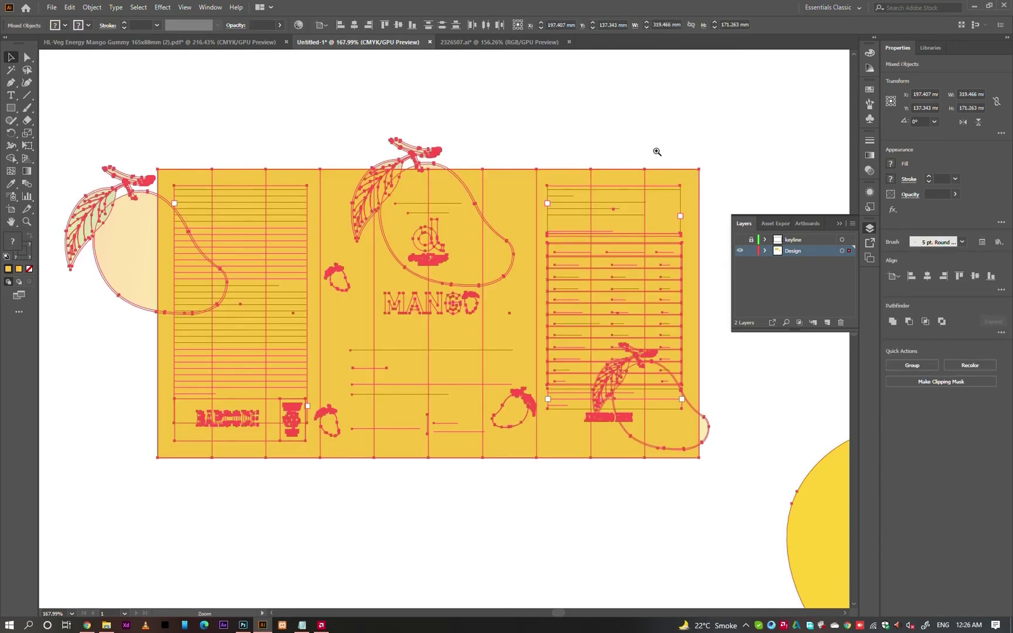
pyautogui.moveTo(633, 158); pyautogui.dragTo(540, 203)
pyautogui.moveTo(545, 242); pyautogui.dragTo(419, 241)
pyautogui.click(647, 260)
pyautogui.click(626, 302)
pyautogui.press('Delete')
pyautogui.click(613, 303)
pyautogui.press('Delete')
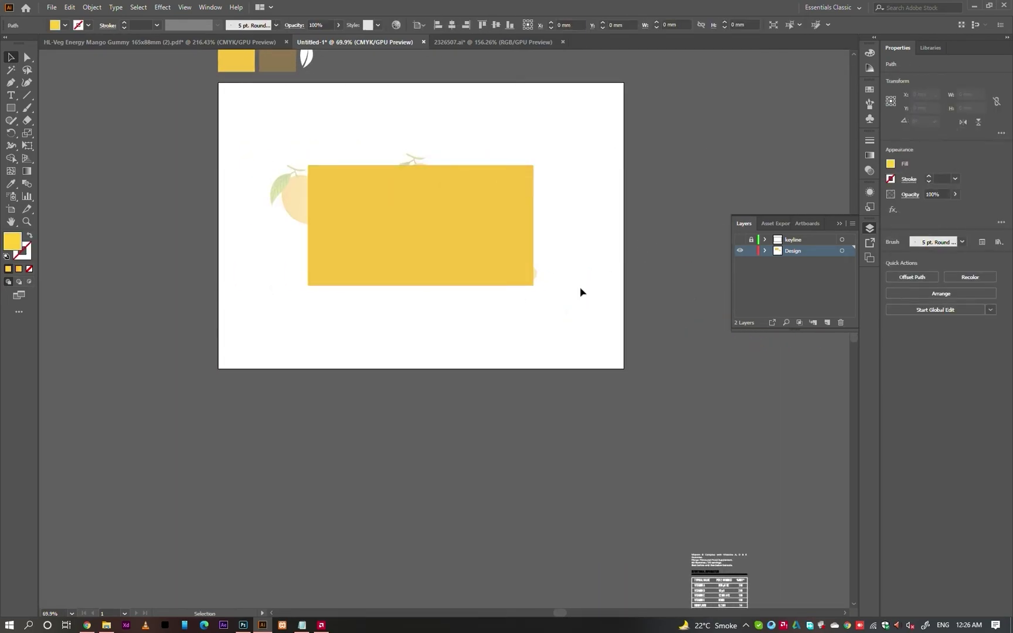
# - Select all the artwork and make a clipping mask with the front rectangle so the mangoes are trimmed to the label
pyautogui.hotkey('ctrl', 'a')
pyautogui.hotkey('ctrl', '0')
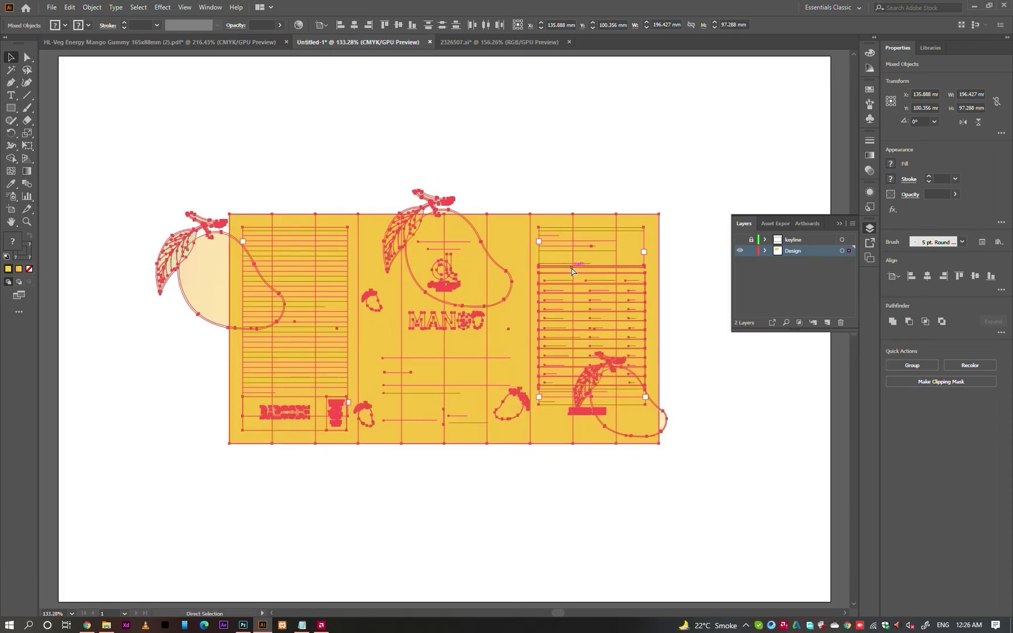
pyautogui.hotkey('ctrl', '7')
pyautogui.click(482, 471)
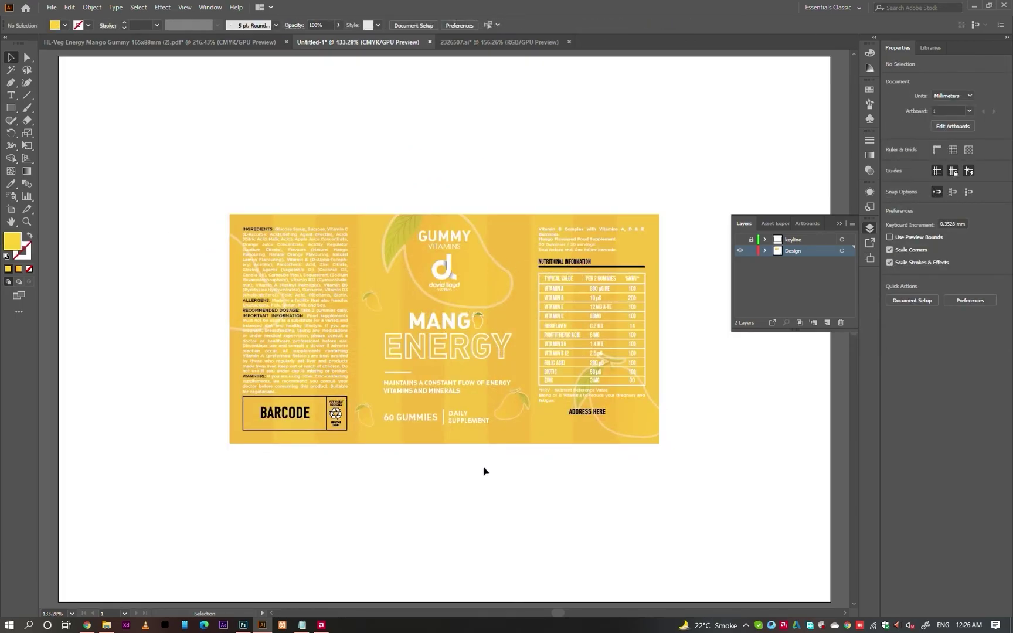
# - Copy the clipped label and try pasting it into Layer 214.psb in Photoshop, then undo the paste
pyautogui.click(302, 625)
pyautogui.click(303, 625)
pyautogui.moveTo(408, 353); pyautogui.dragTo(202, 197)
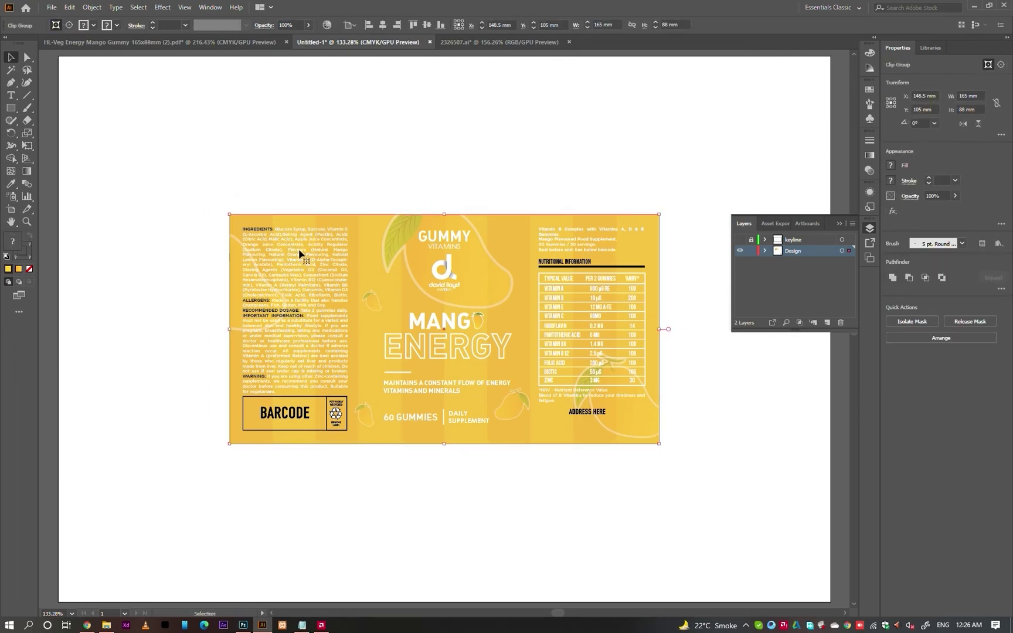
pyautogui.click(70, 7)
pyautogui.click(74, 20)
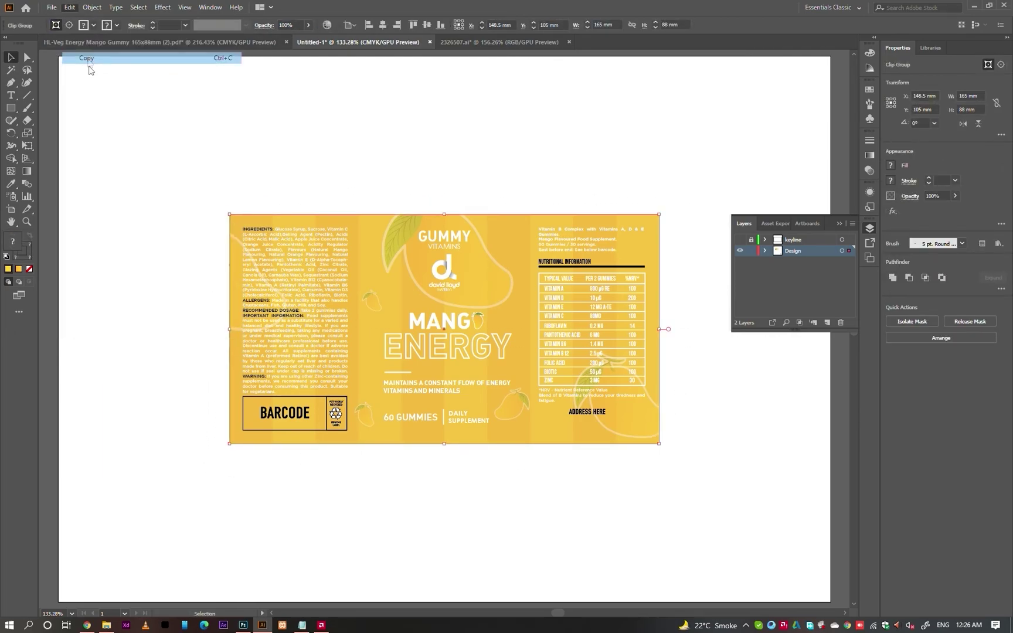
pyautogui.click(242, 625)
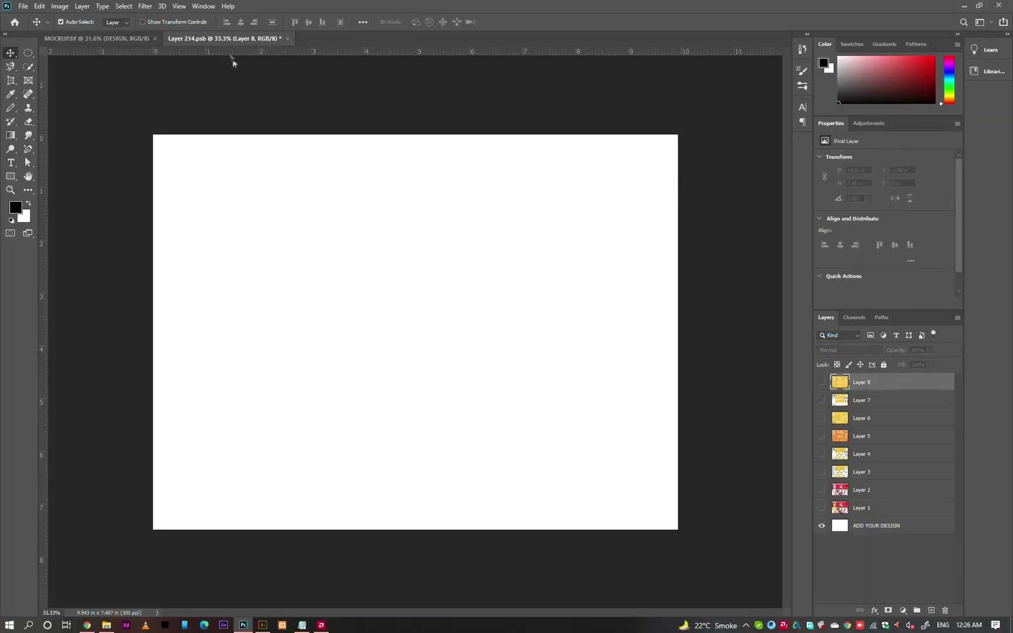
pyautogui.press('ctrl')
pyautogui.hotkey('ctrl', 'v')
pyautogui.hotkey('ctrl', 'z')
# - Put the clipped label on the clipboard again from Illustrator, paste it into Layer 214.psb as pixels and enlarge it
pyautogui.hotkey('alt', 'Tab')
pyautogui.hotkey('ctrl', 'a')
pyautogui.hotkey('ctrl', 'x')
pyautogui.hotkey('ctrl', 'z')
pyautogui.hotkey('alt', 'Tab')
pyautogui.hotkey('ctrl', 'v')
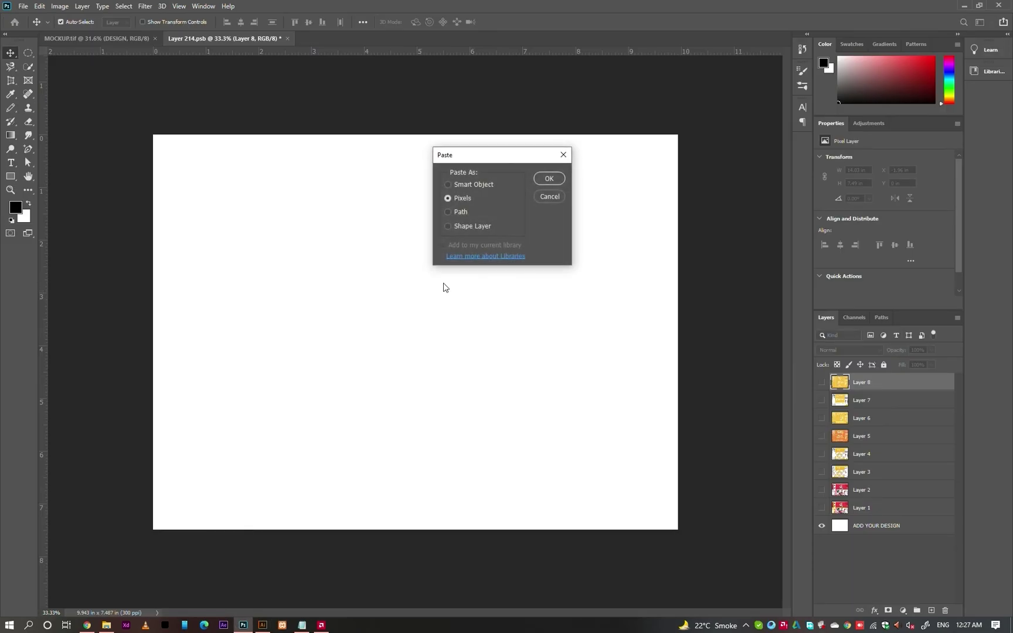
pyautogui.click(542, 178)
pyautogui.moveTo(417, 231); pyautogui.dragTo(414, 135)
pyautogui.press('Return')
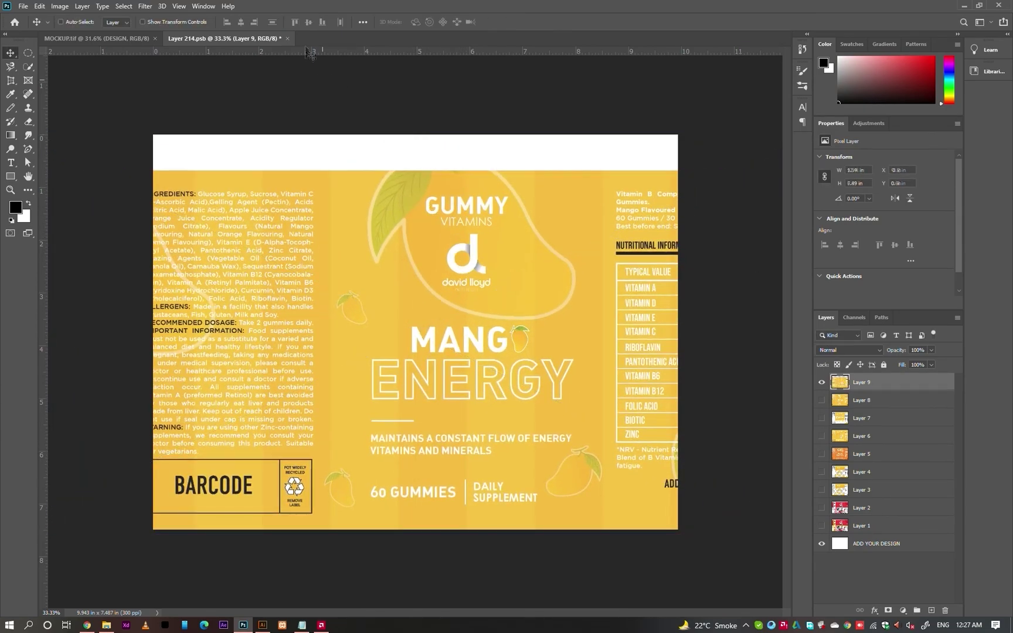
# - Centre the pasted label horizontally and vertically on the canvas and scale it up to the full canvas height
pyautogui.click(309, 23)
pyautogui.click(241, 23)
pyautogui.hotkey('ctrl', 't')
pyautogui.moveTo(417, 151)
pyautogui.mouseDown()
pyautogui.moveTo(414, 120)
pyautogui.moveTo(419, 135)
pyautogui.mouseUp()
pyautogui.press('Return')
# - Save Layer 214.psb and return to the MOCKUP.tif document
pyautogui.hotkey('ctrl', 's')
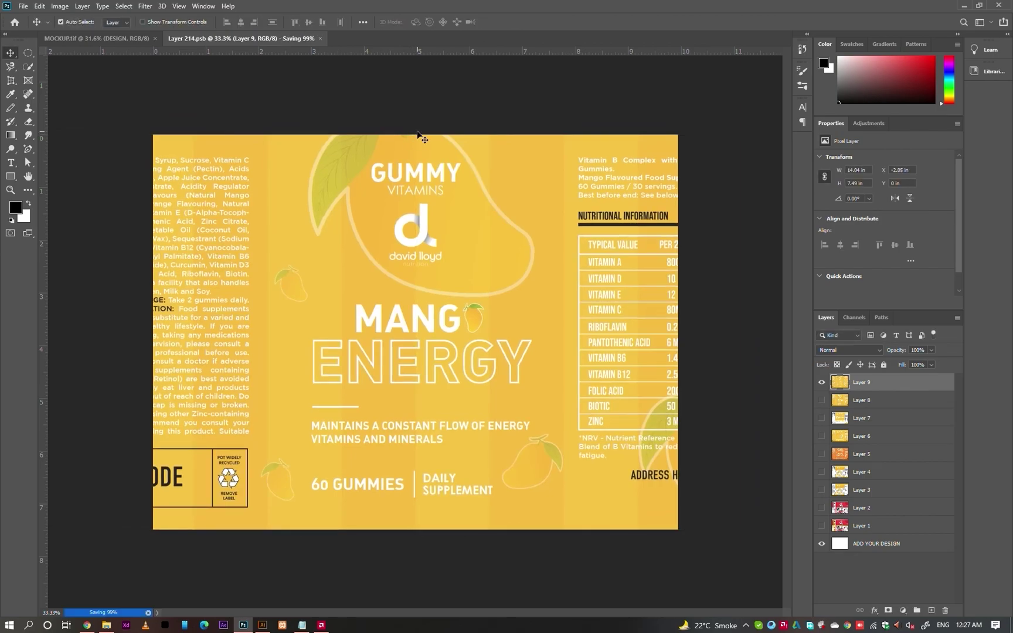
pyautogui.click(130, 38)
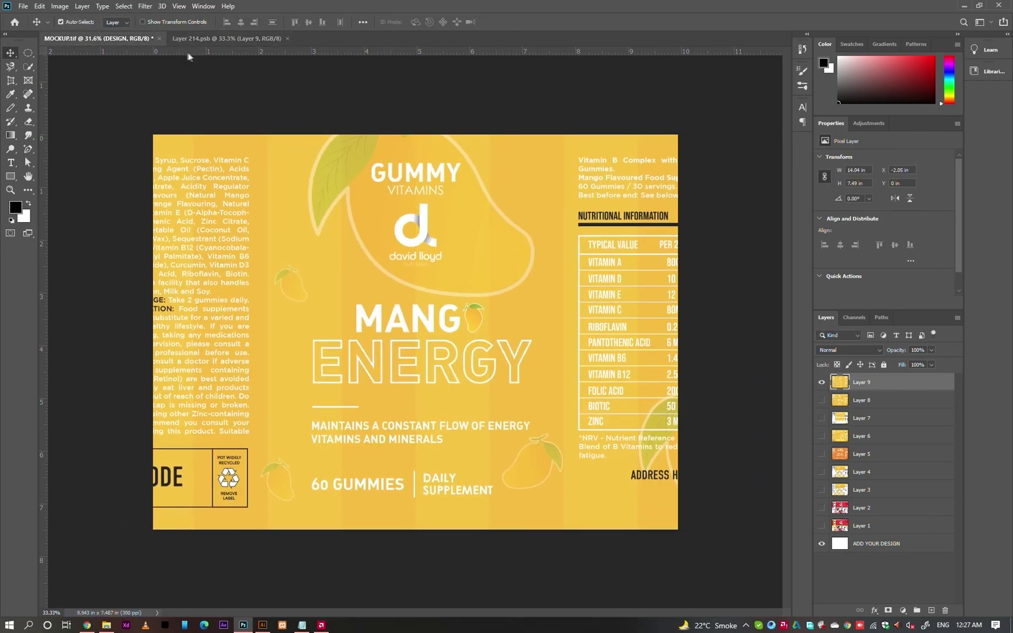